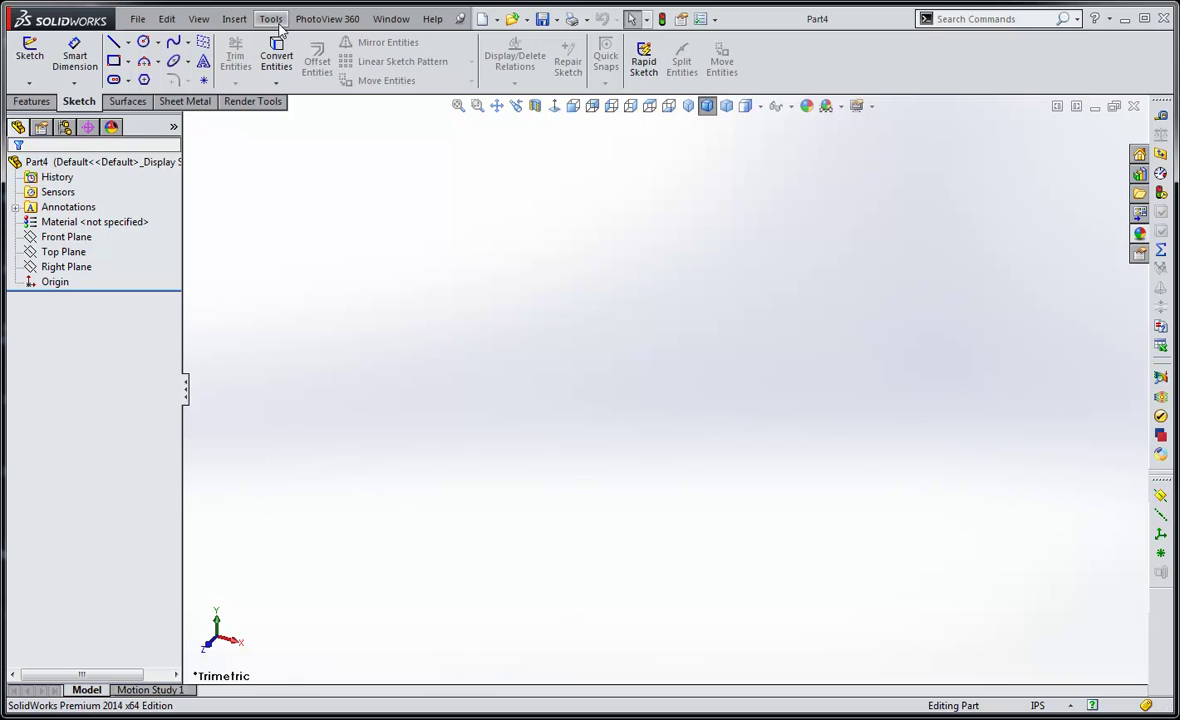
Step: Undock the Tools and Reference Geometry toolbars from the right edge and close both floating toolbars
left_click(271, 19)
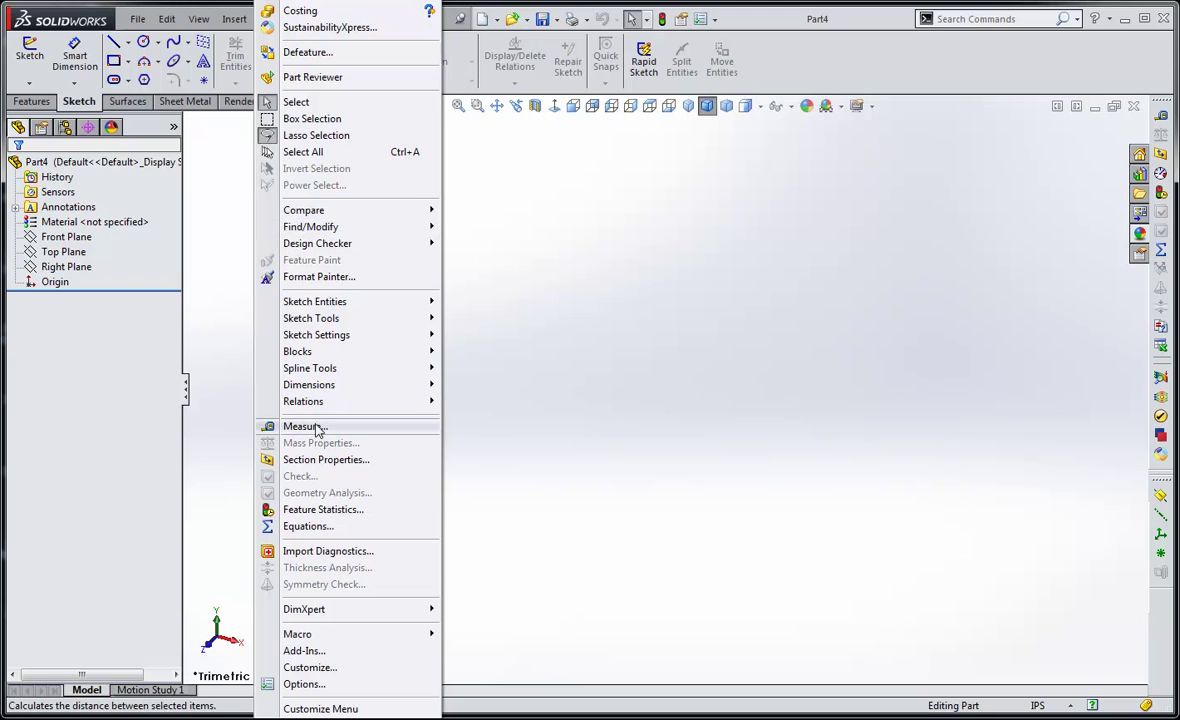
left_click(604, 374)
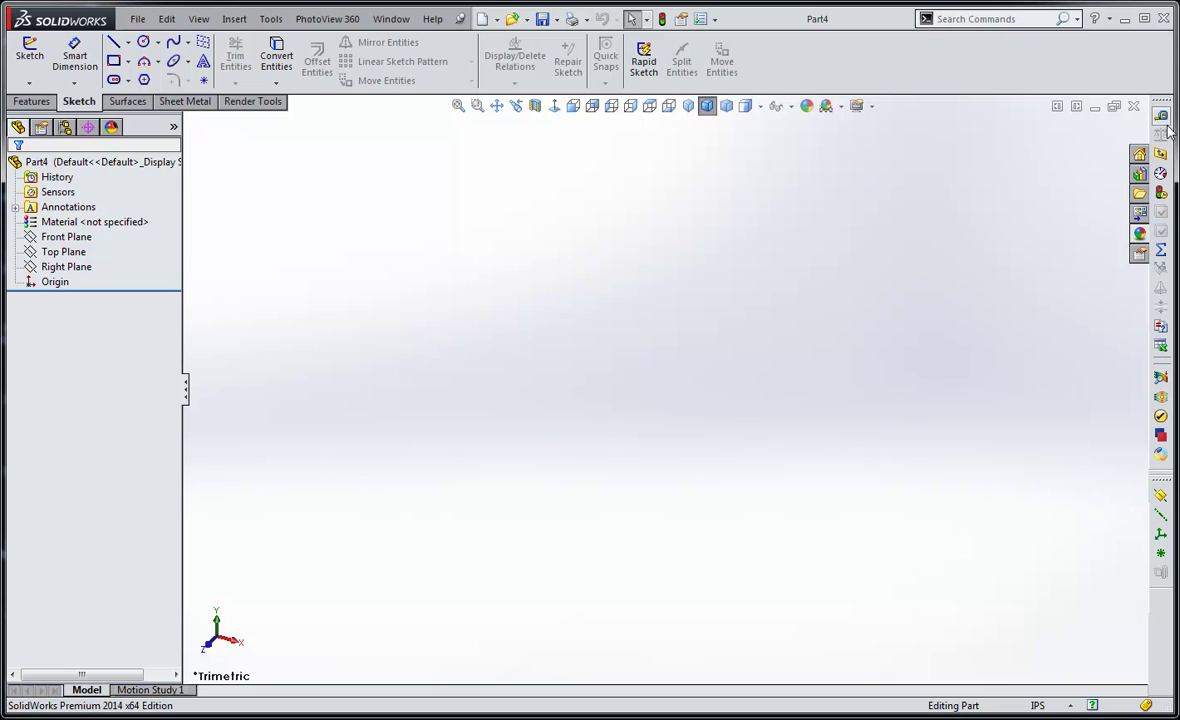
left_click_drag(1073, 92, 658, 198)
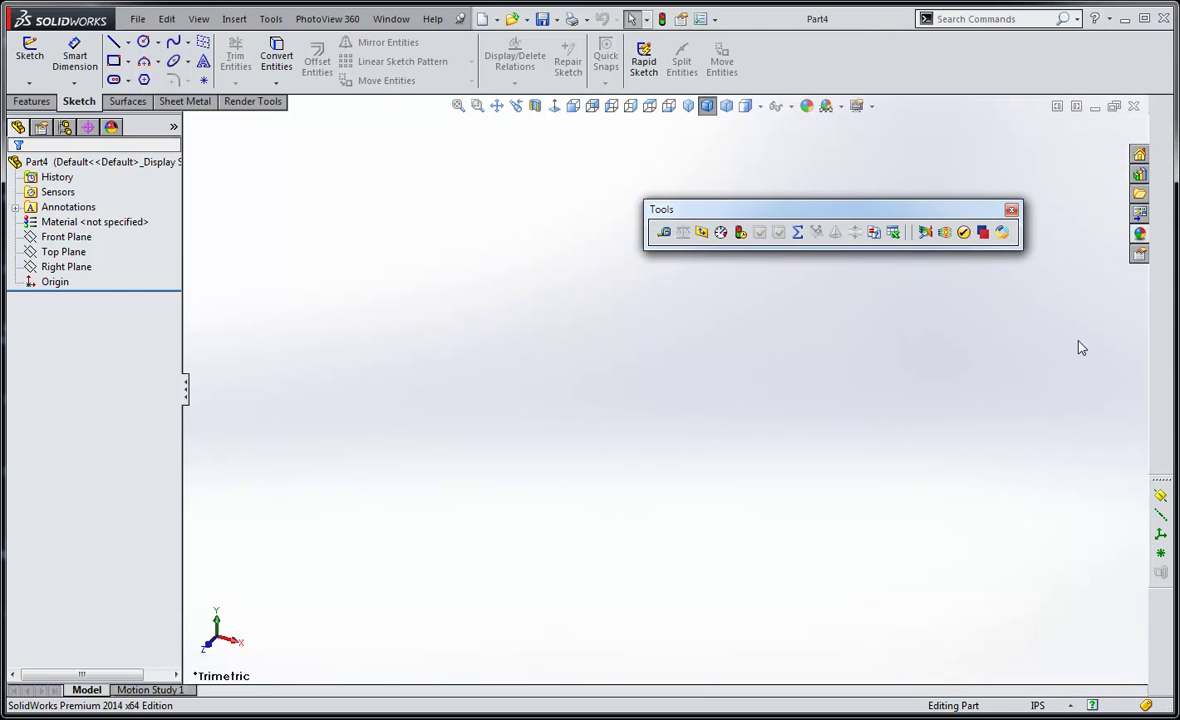
left_click_drag(1160, 481, 656, 335)
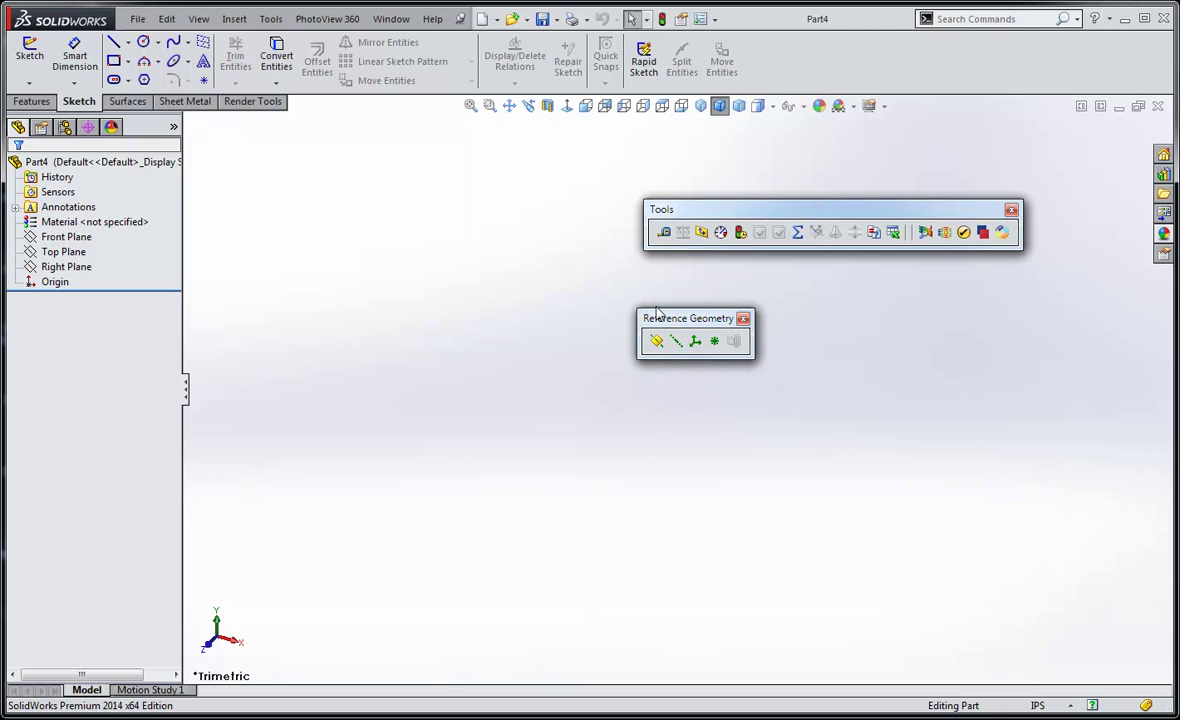
left_click(743, 320)
left_click(1011, 211)
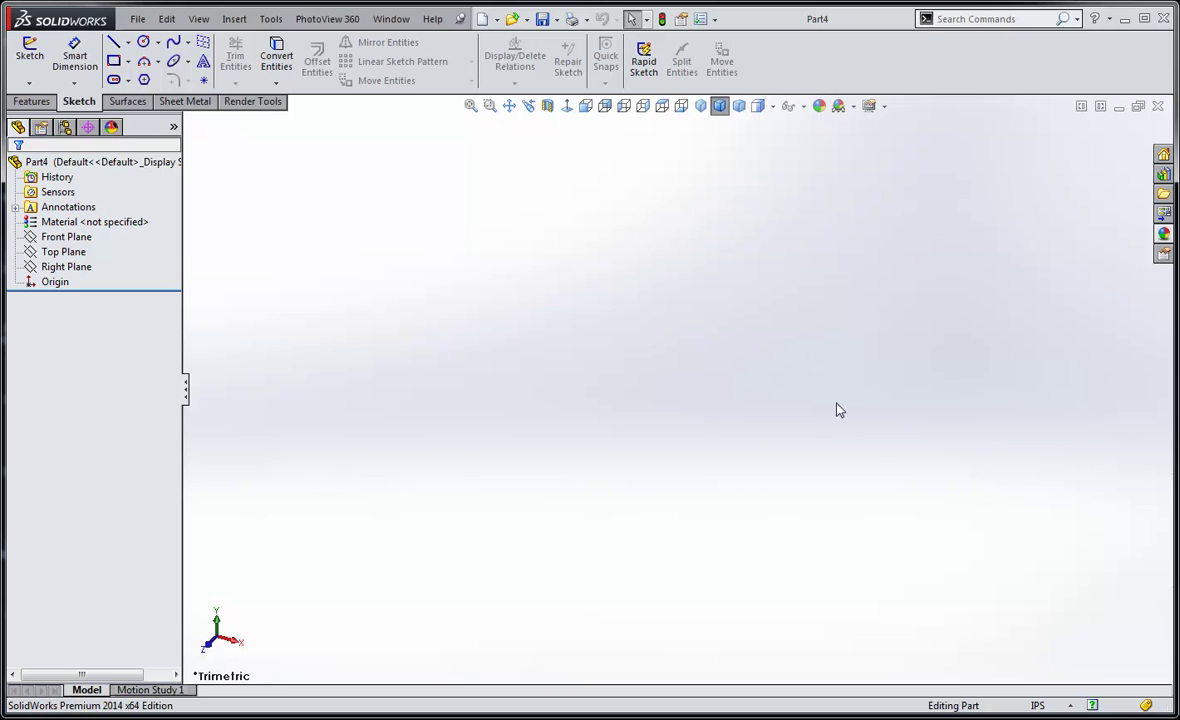
Step: Re-enable the Tools toolbar in Customize and dock it high on the right edge
right_click(808, 68)
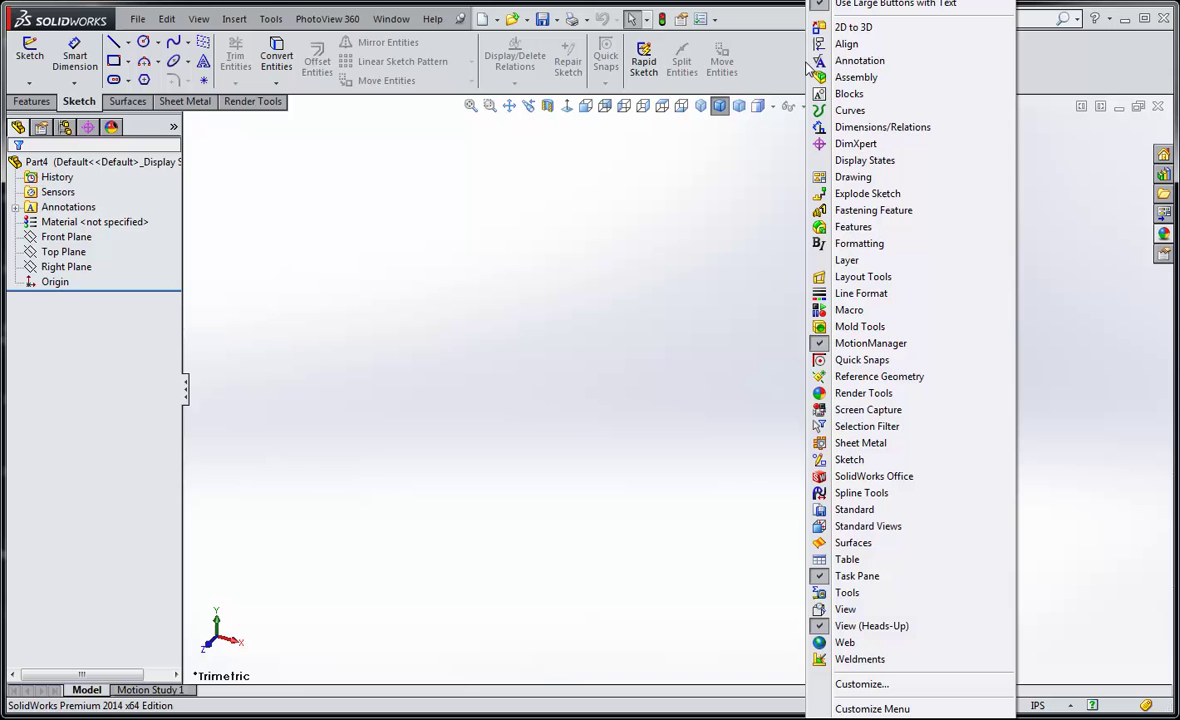
left_click(862, 684)
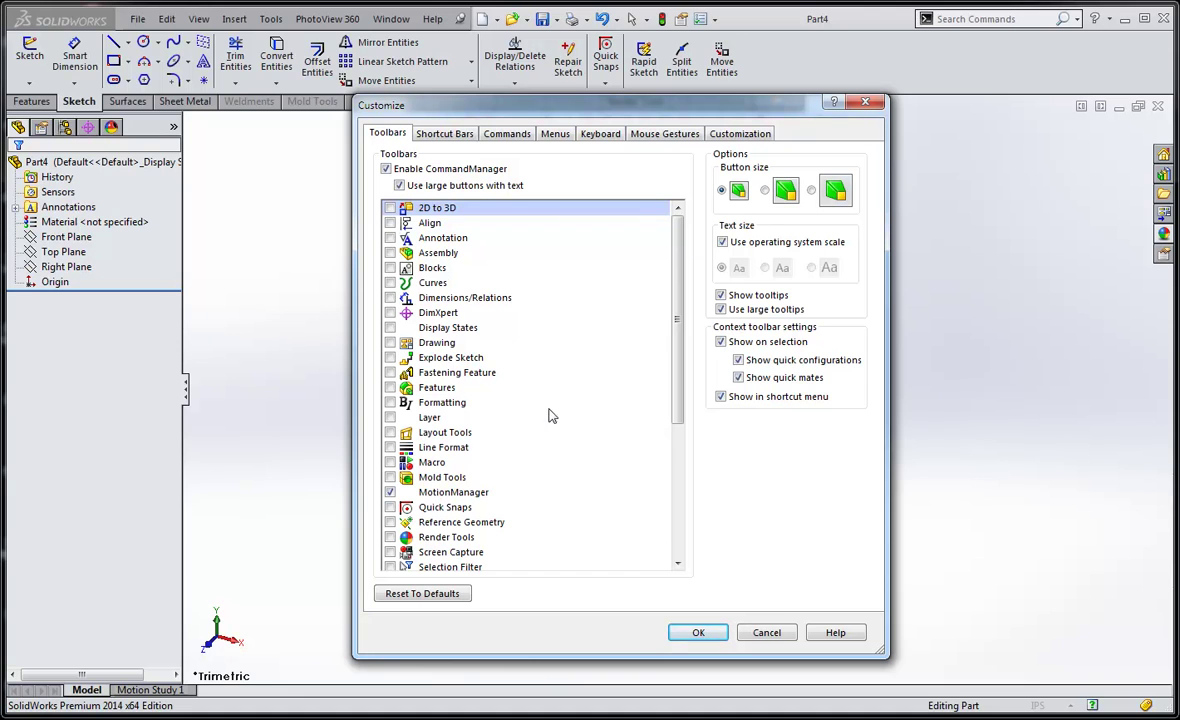
left_click_drag(679, 375, 672, 510)
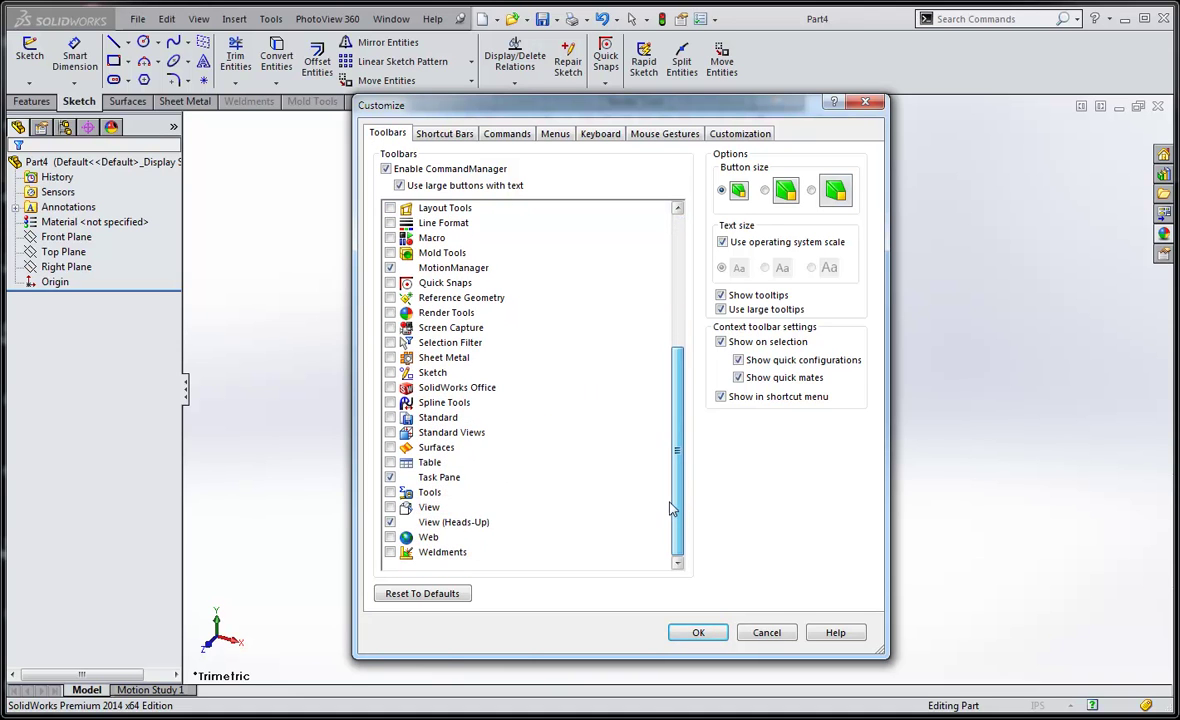
left_click(390, 492)
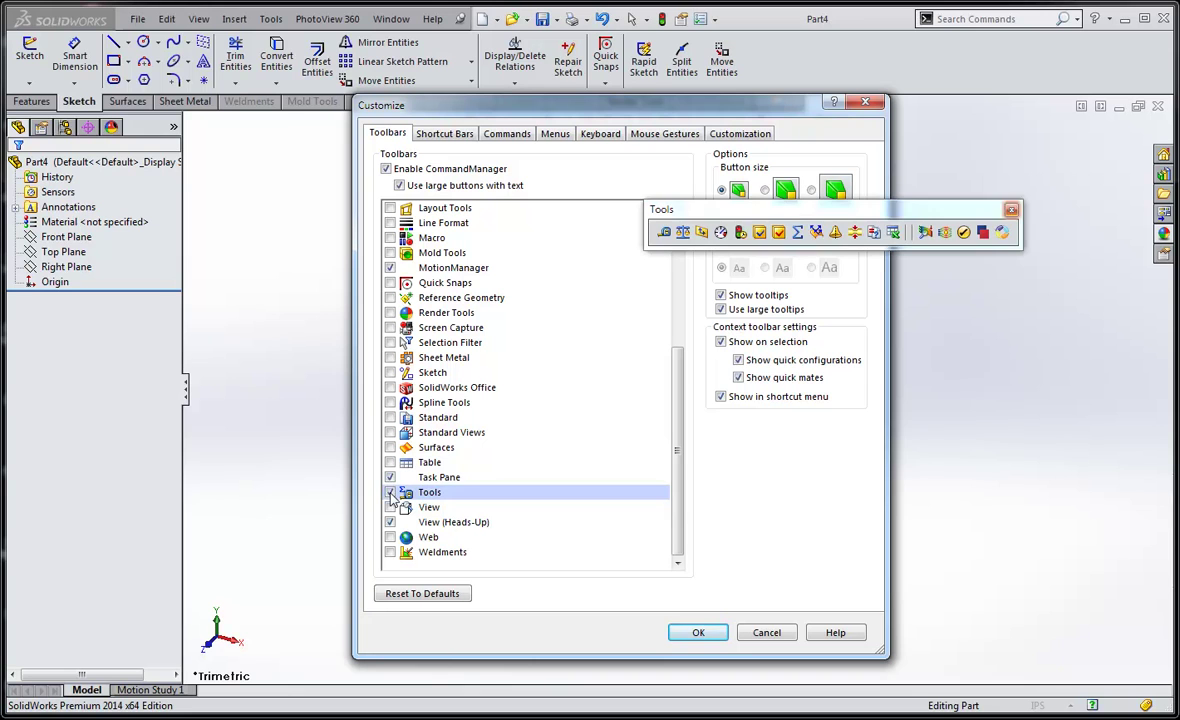
left_click(700, 632)
left_click_drag(812, 220, 1170, 282)
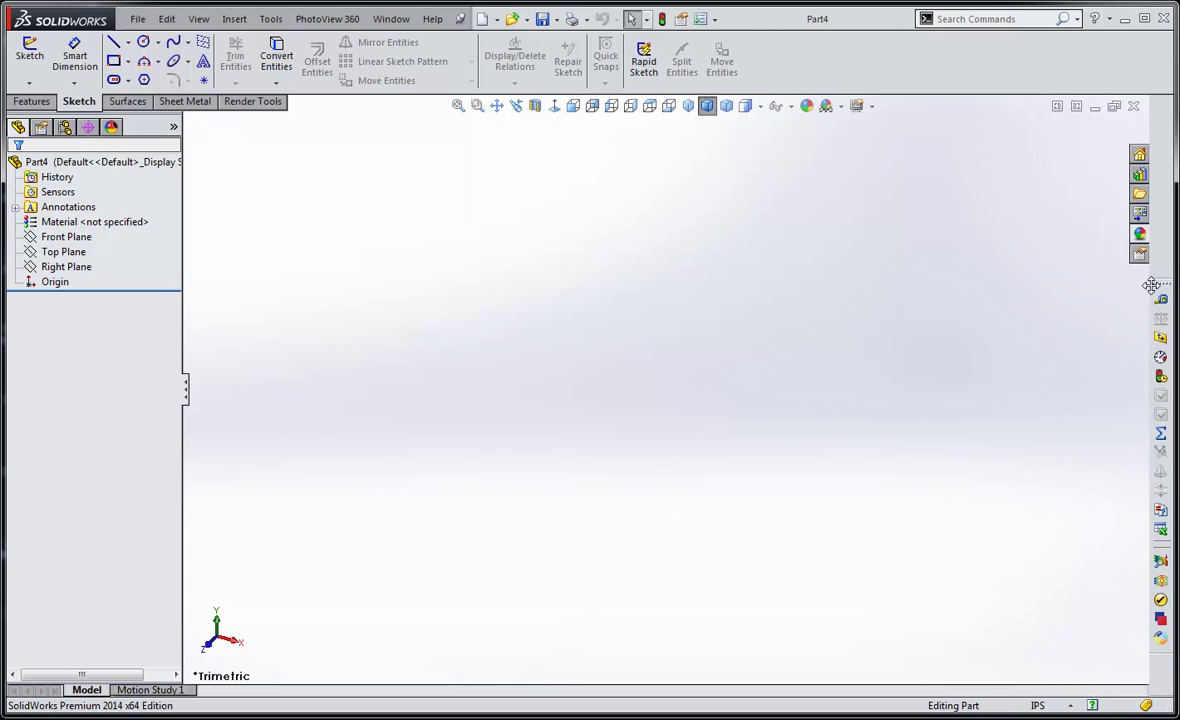
left_click_drag(1161, 286, 1164, 105)
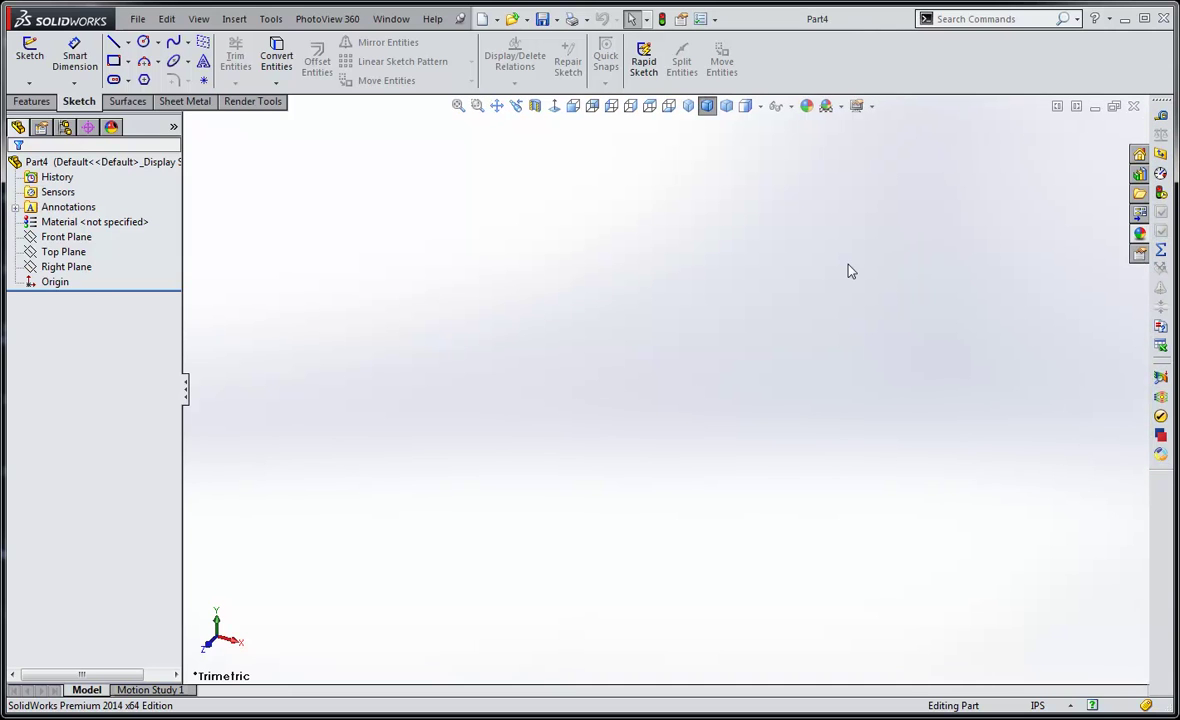
Step: Re-enable the Reference Geometry toolbar in Customize and dock it on the right edge
right_click(815, 62)
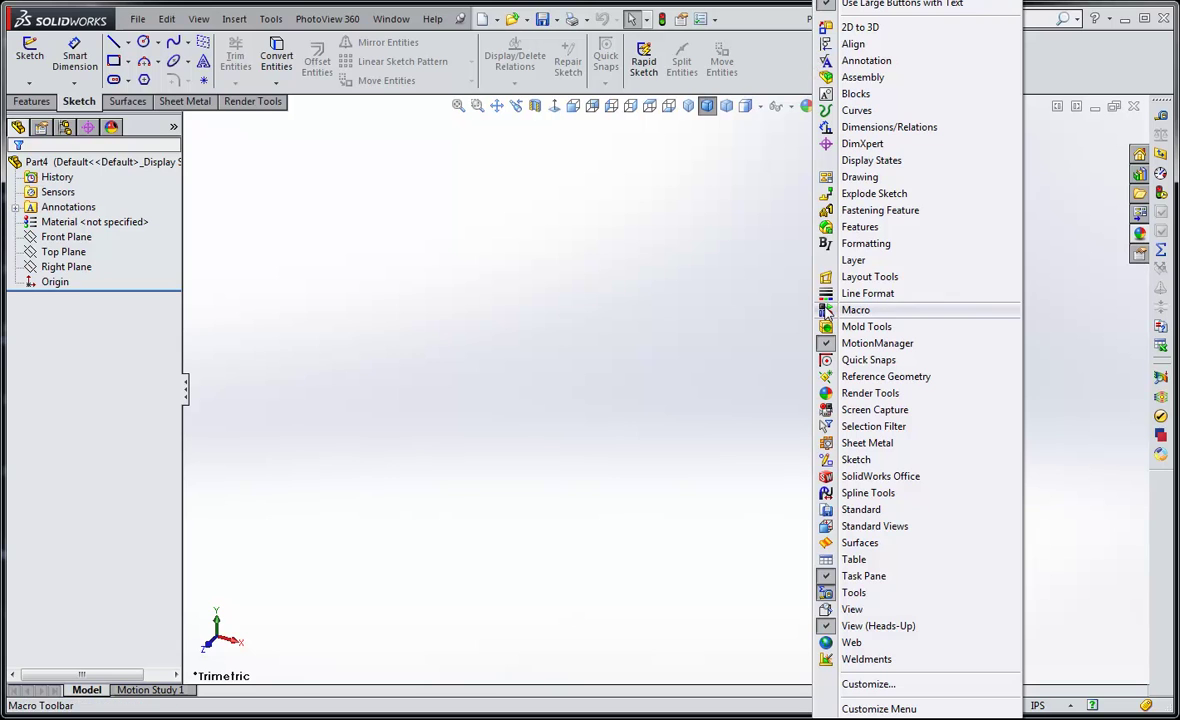
left_click(838, 684)
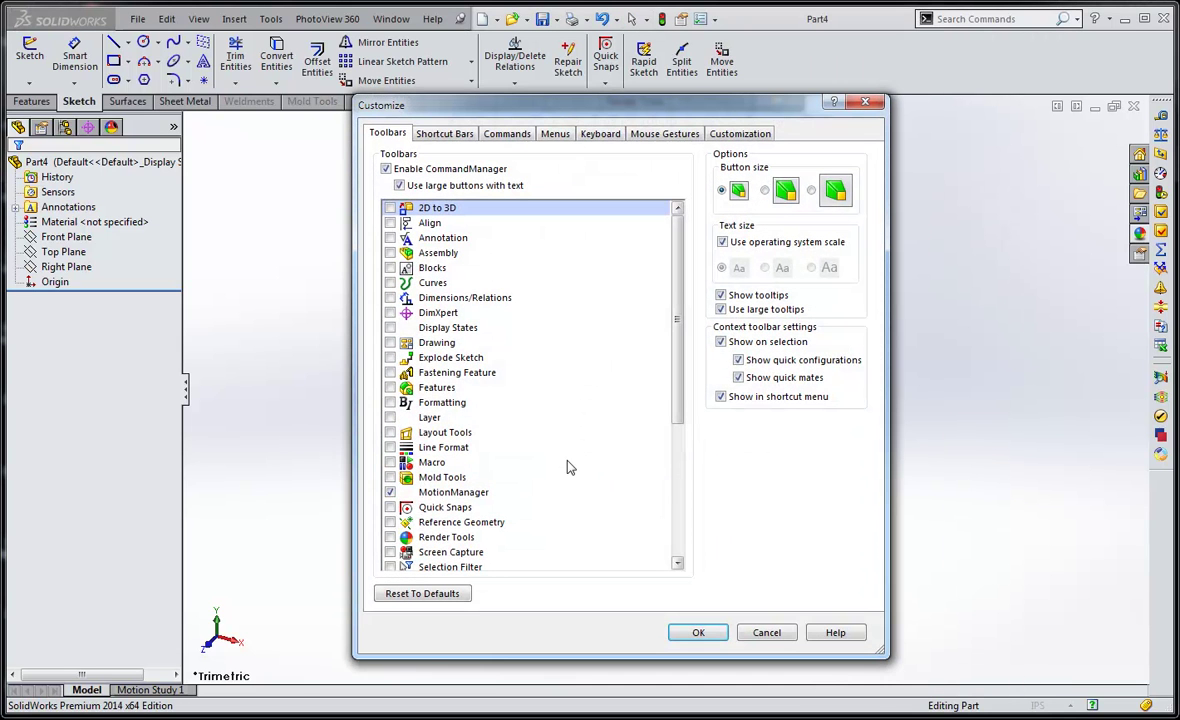
left_click(390, 523)
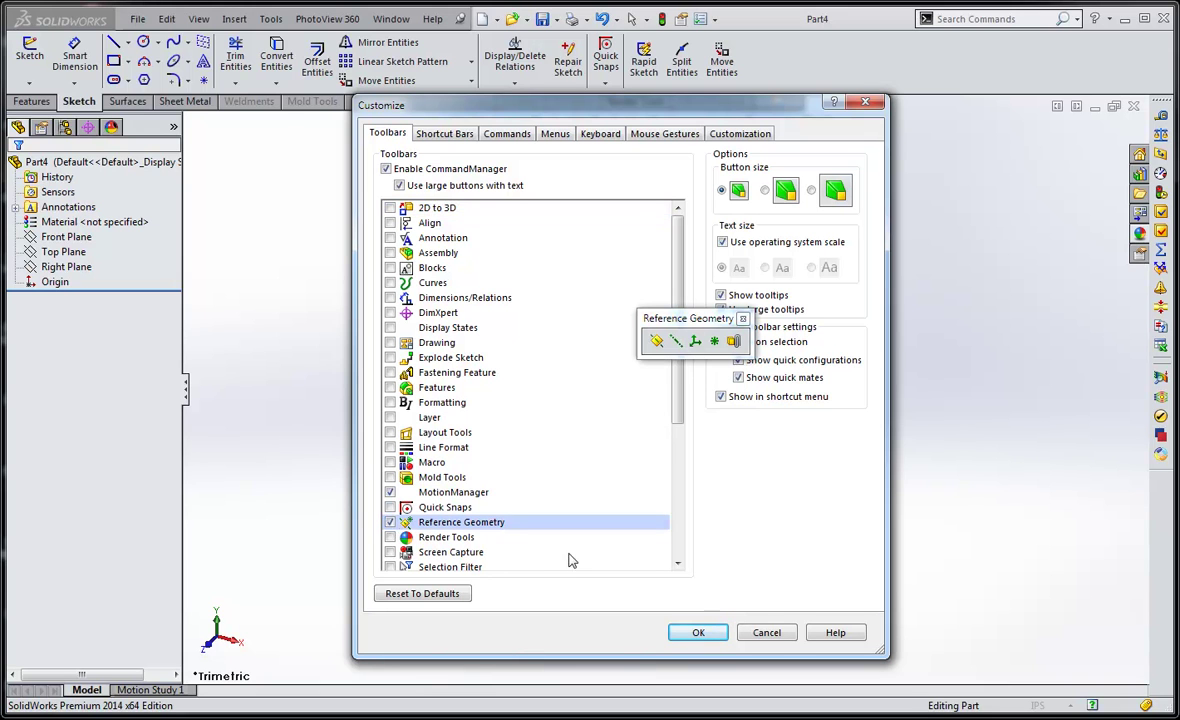
left_click(700, 633)
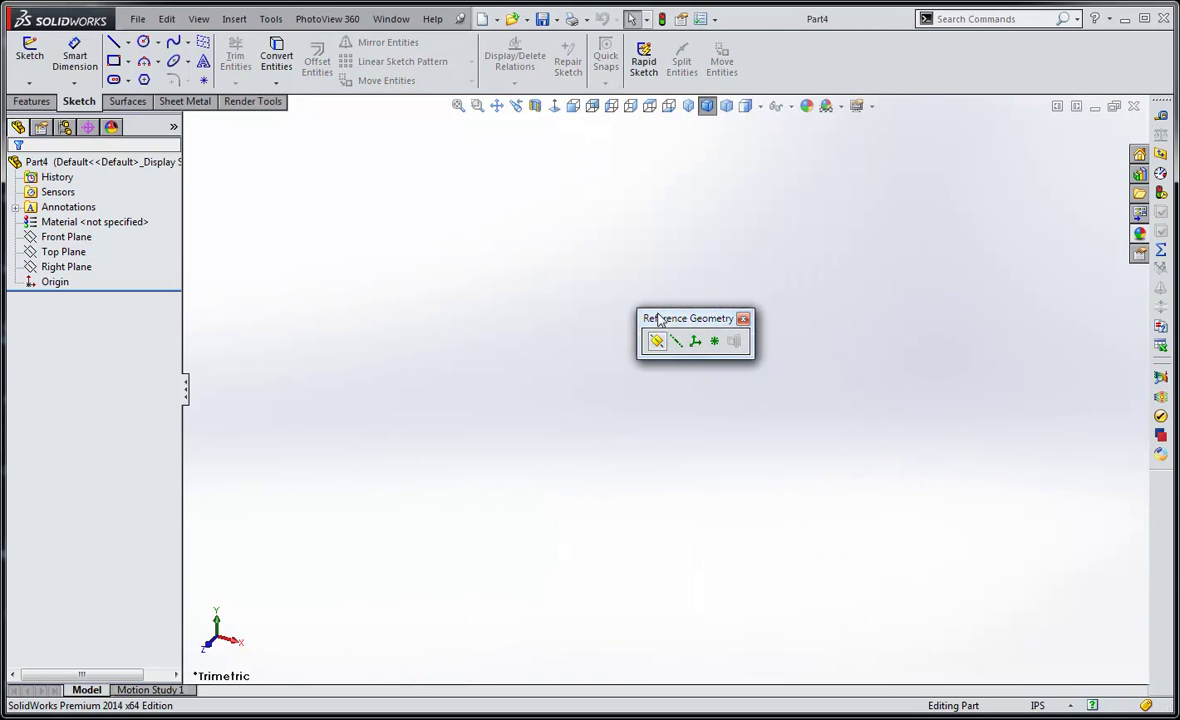
left_click_drag(676, 324, 1104, 501)
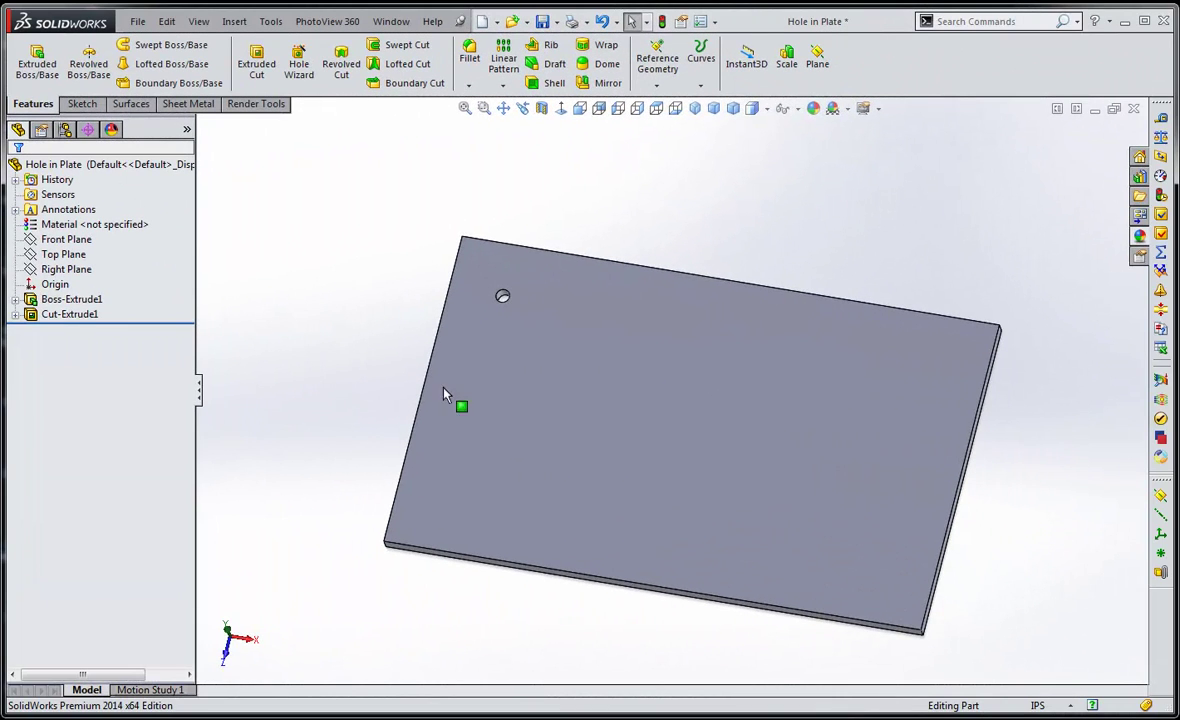
left_click(70, 314)
left_click(278, 398)
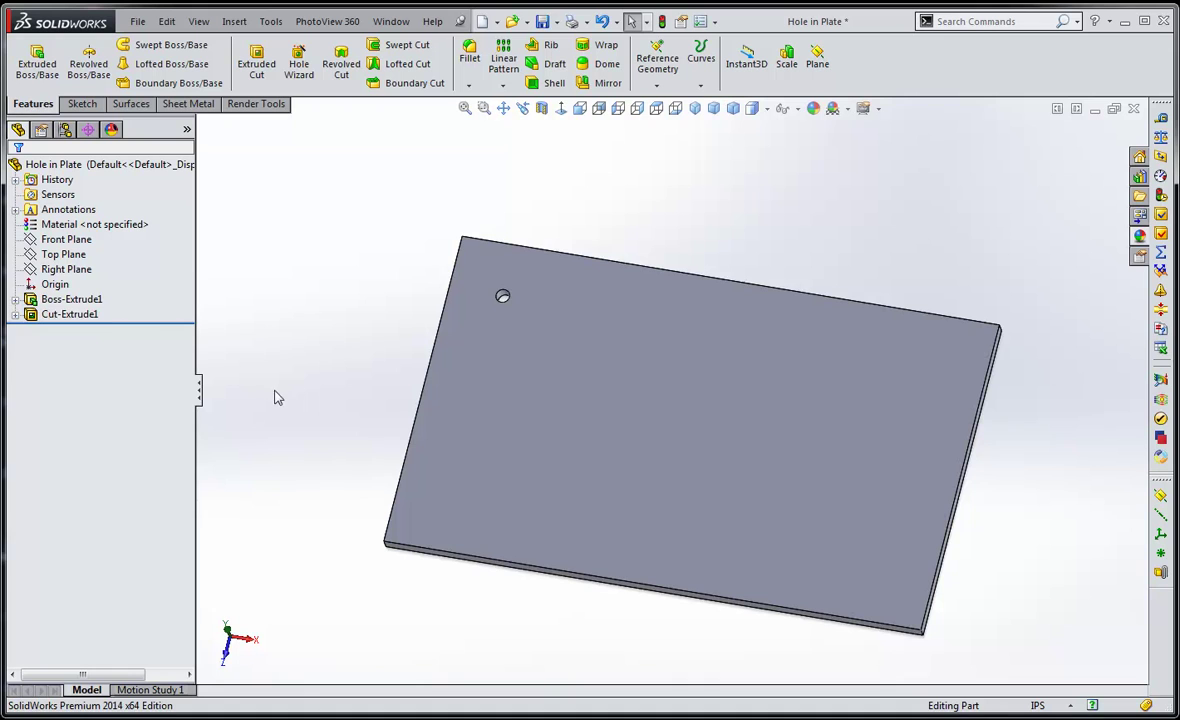
left_click(15, 314)
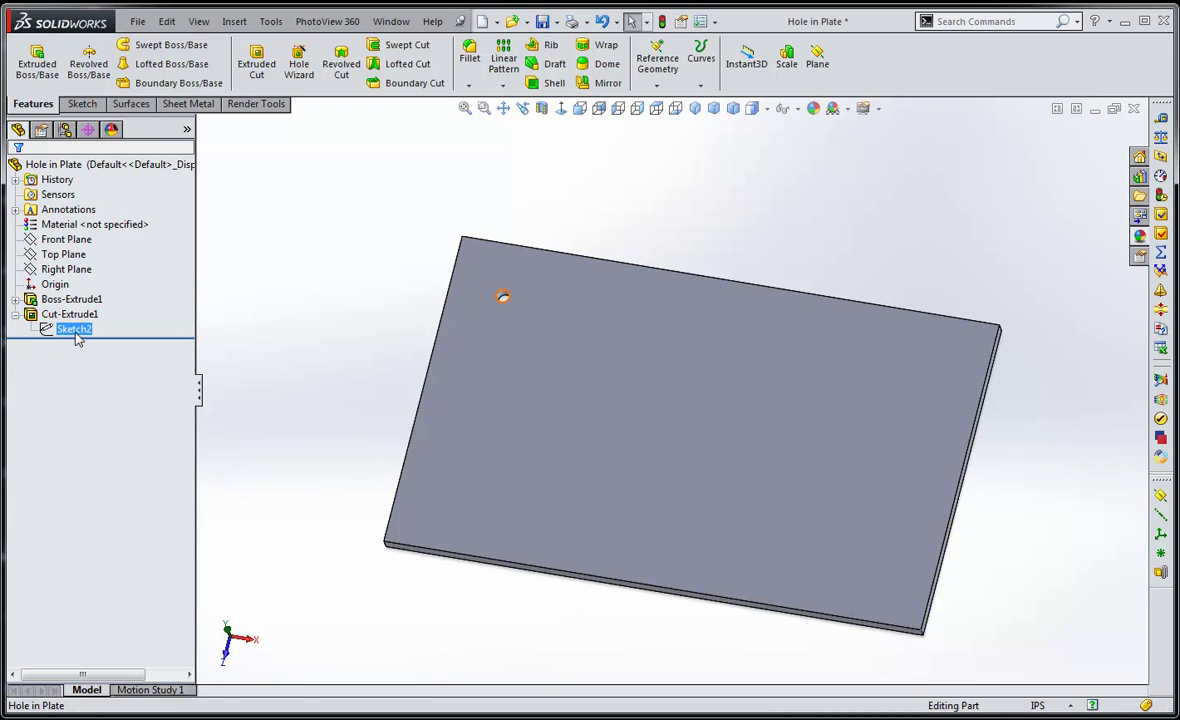
right_click(76, 329)
left_click(88, 288)
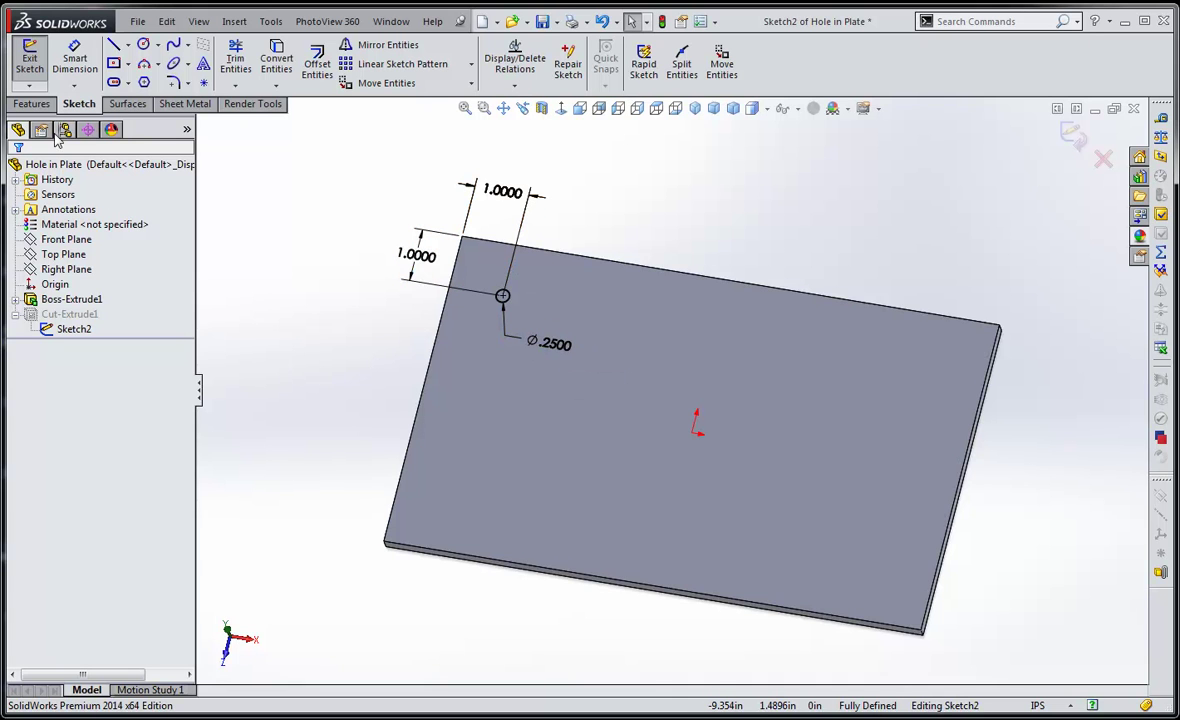
left_click(29, 58)
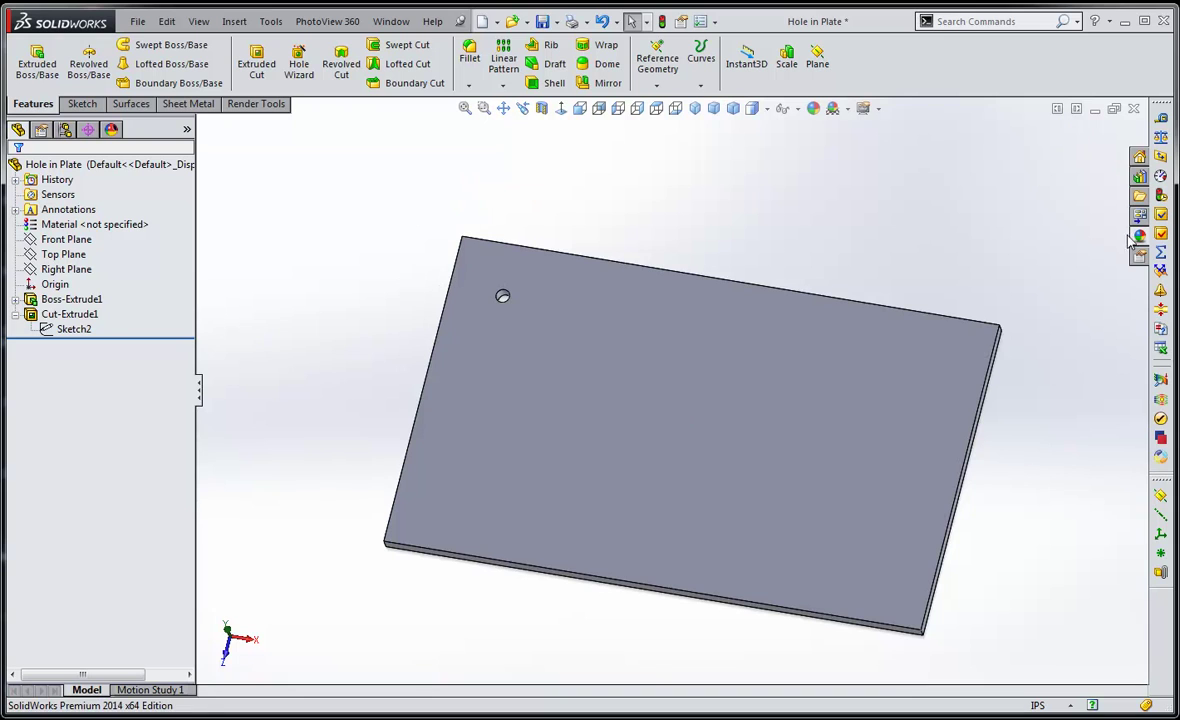
left_click(1163, 120)
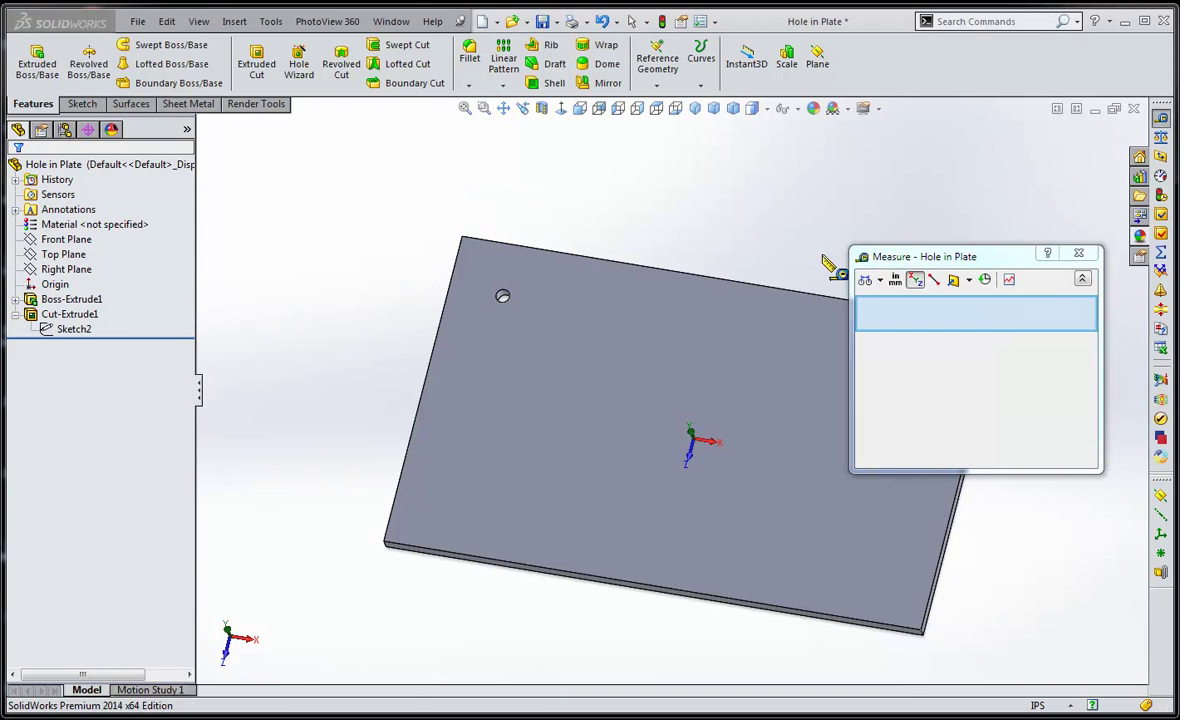
left_click(781, 288)
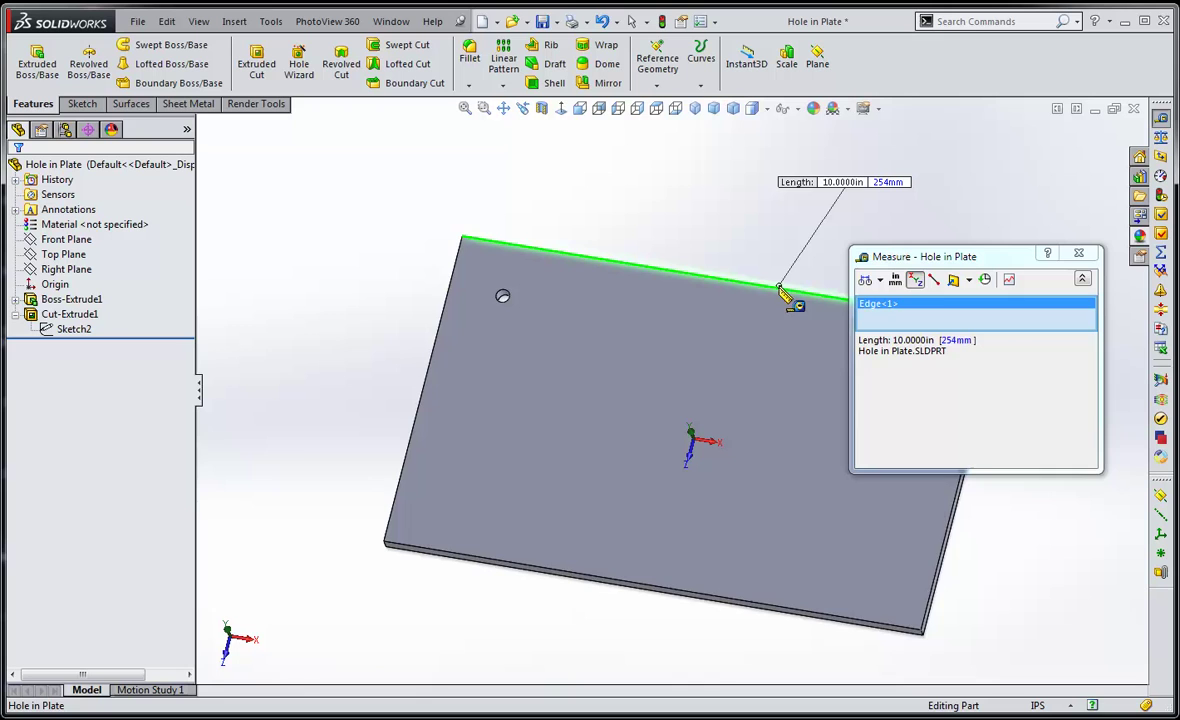
left_click(665, 230)
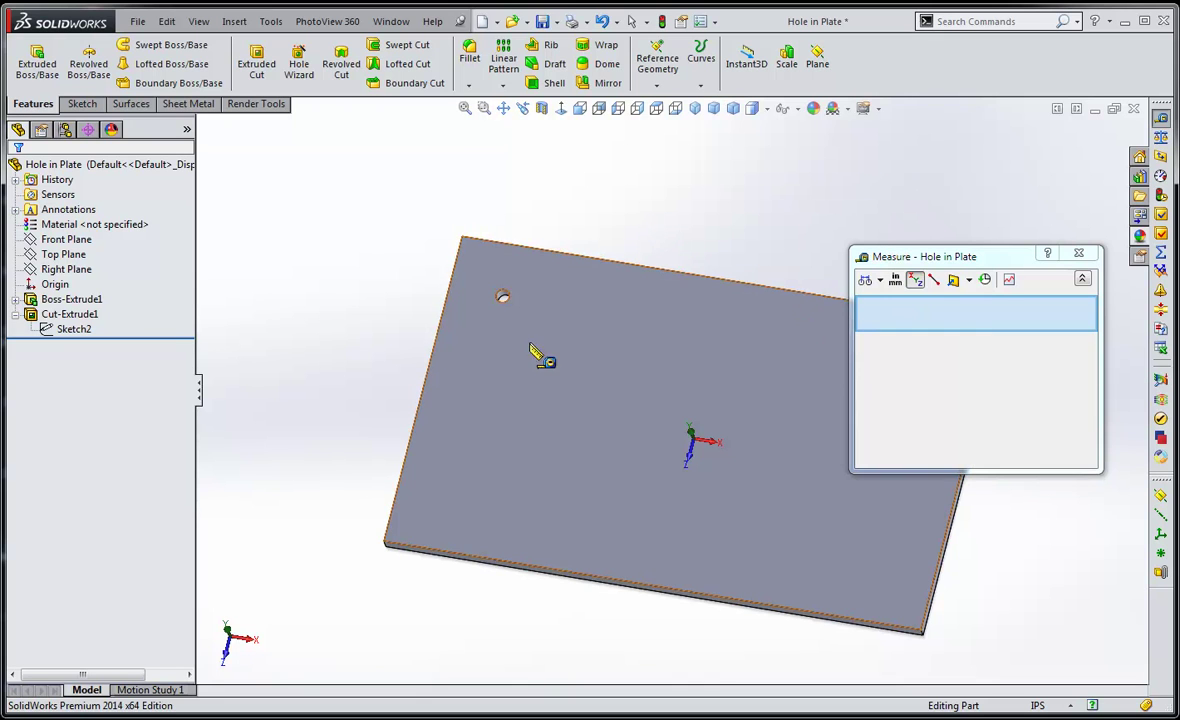
left_click(442, 336)
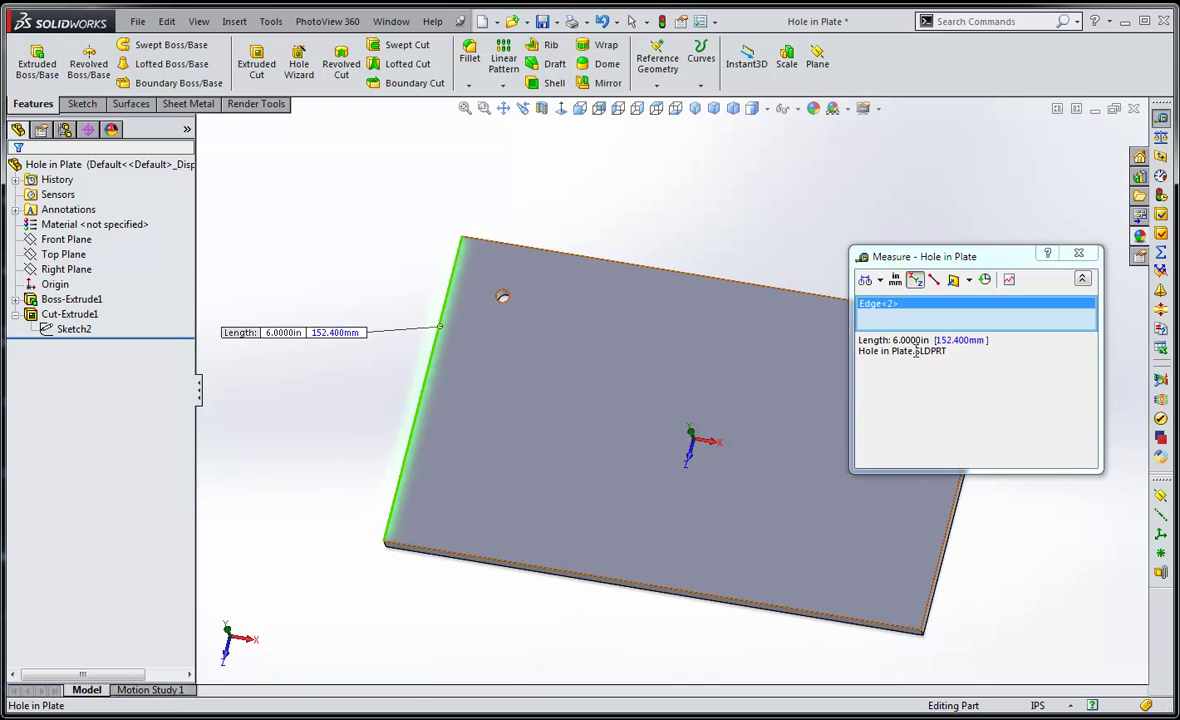
left_click(624, 224)
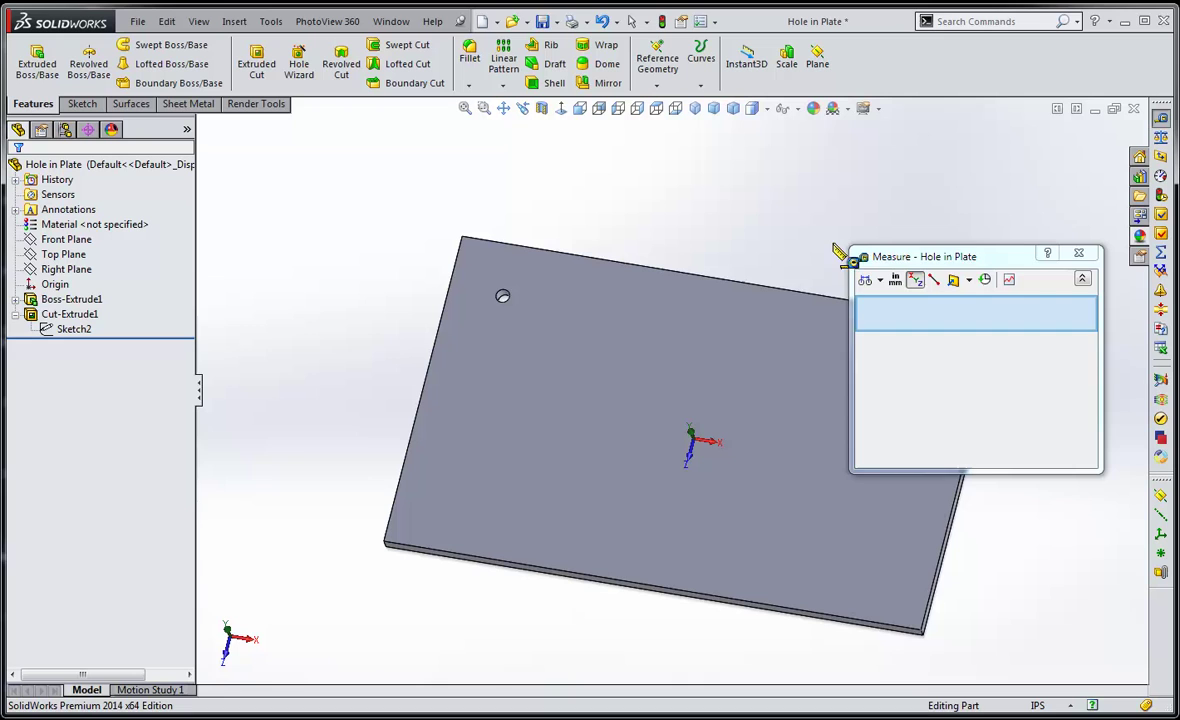
left_click(1078, 253)
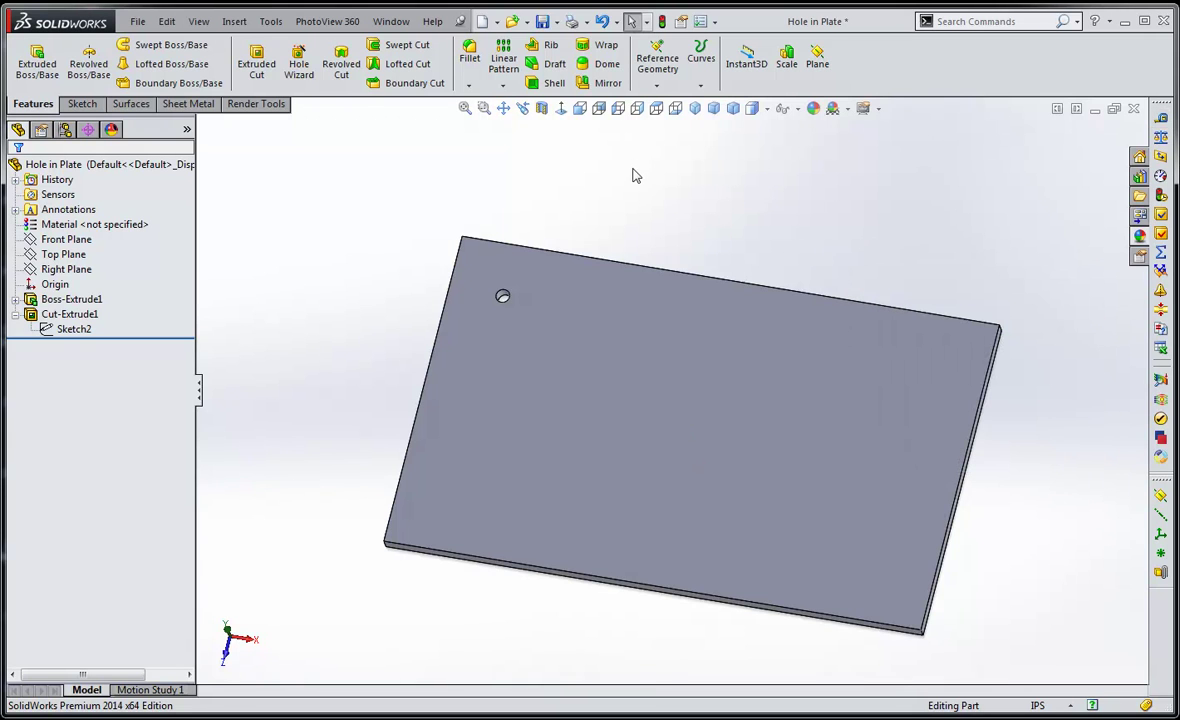
left_click(16, 315)
Step: Linear-pattern the Cut-Extrude1 hole along the top edge: 9 instances at 1 in spacing
left_click(84, 316)
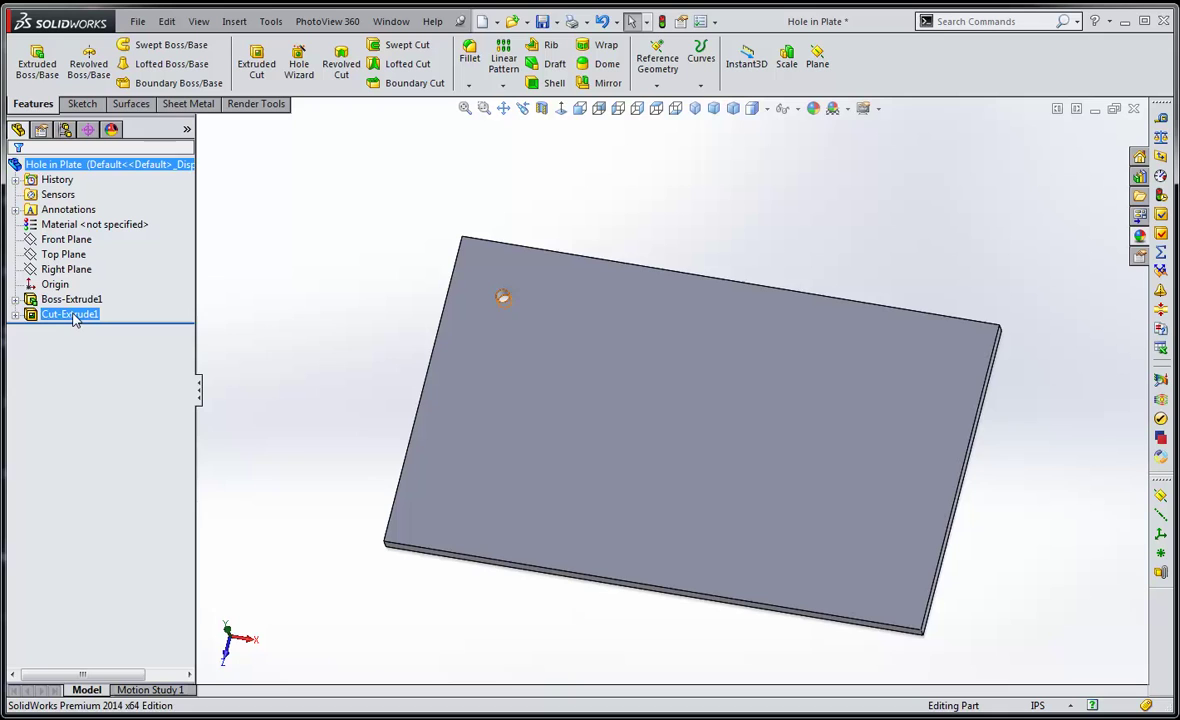
left_click(508, 87)
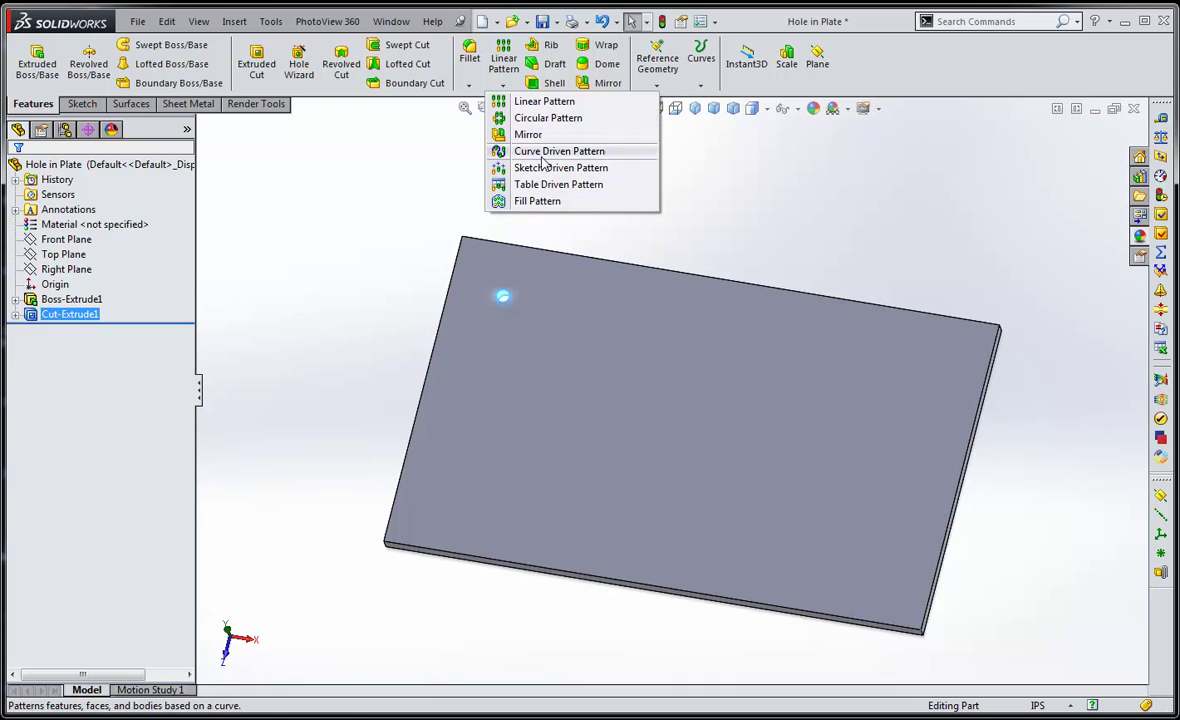
left_click(540, 103)
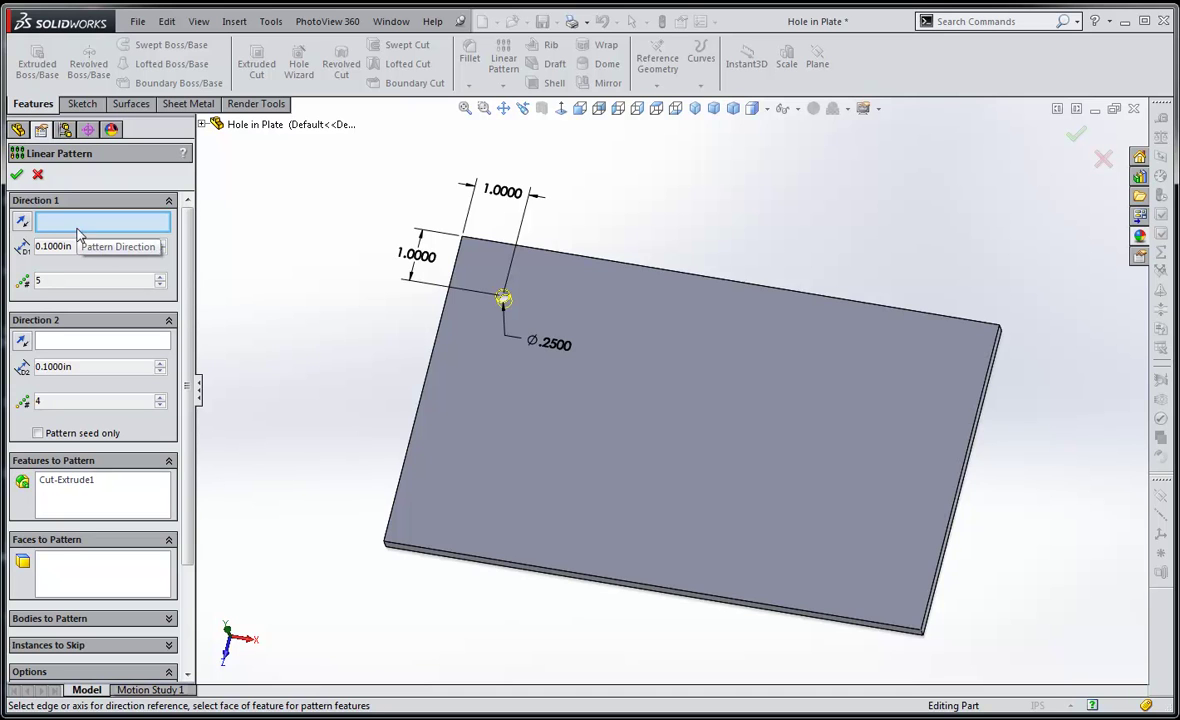
left_click(597, 265)
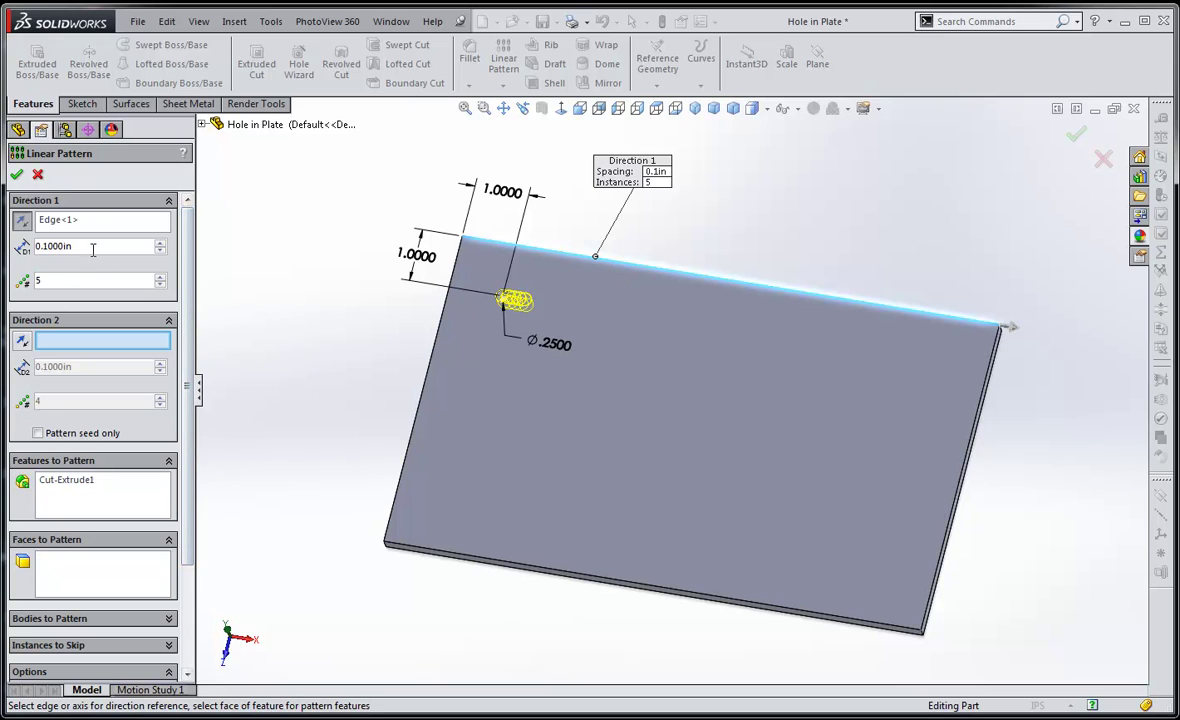
double_click(38, 245)
type("1")
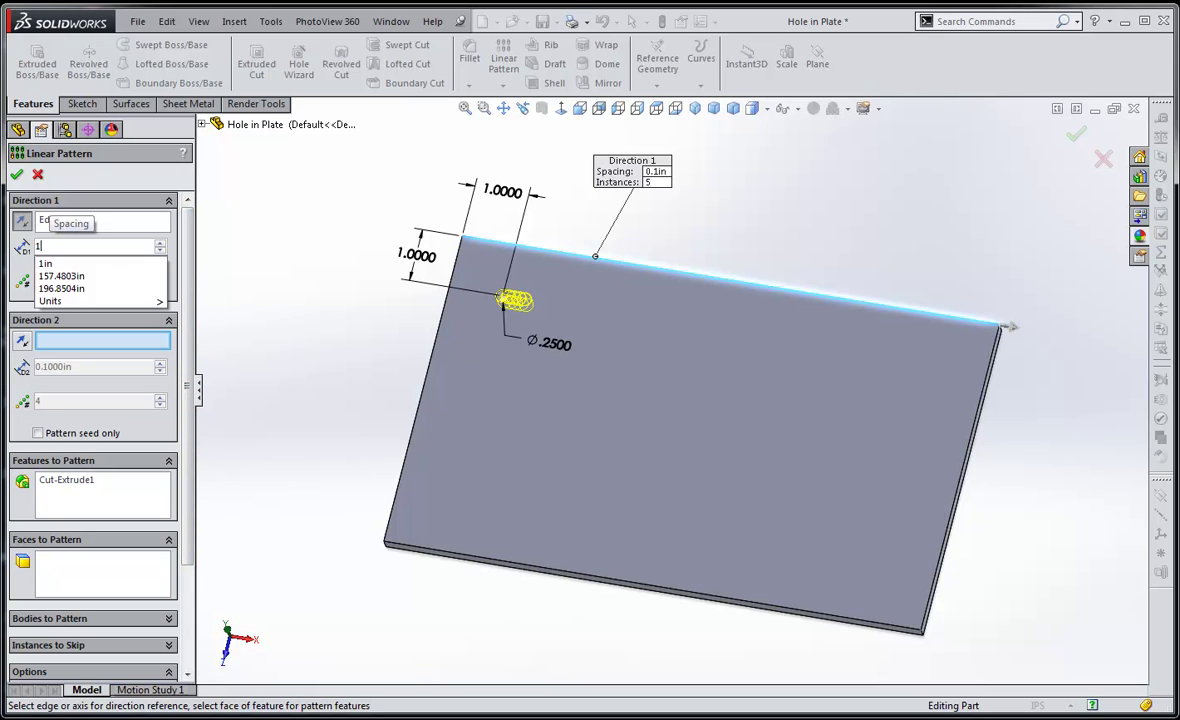
key("Return")
double_click(75, 281)
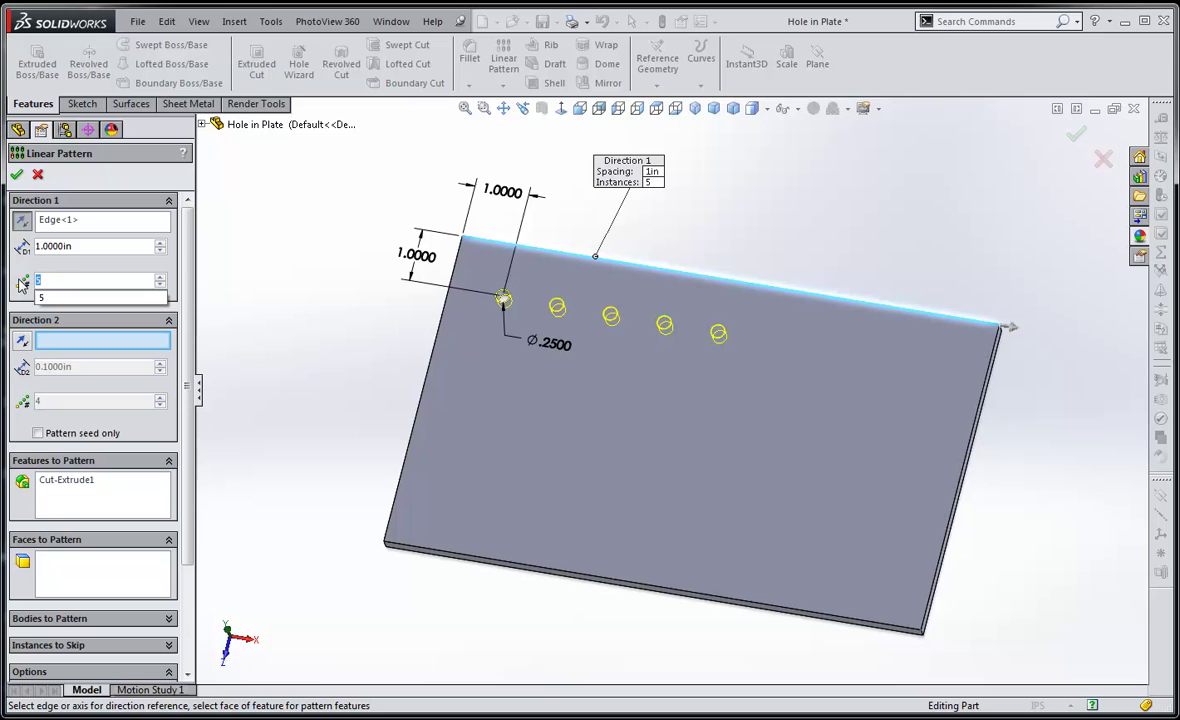
type("9")
key("Return")
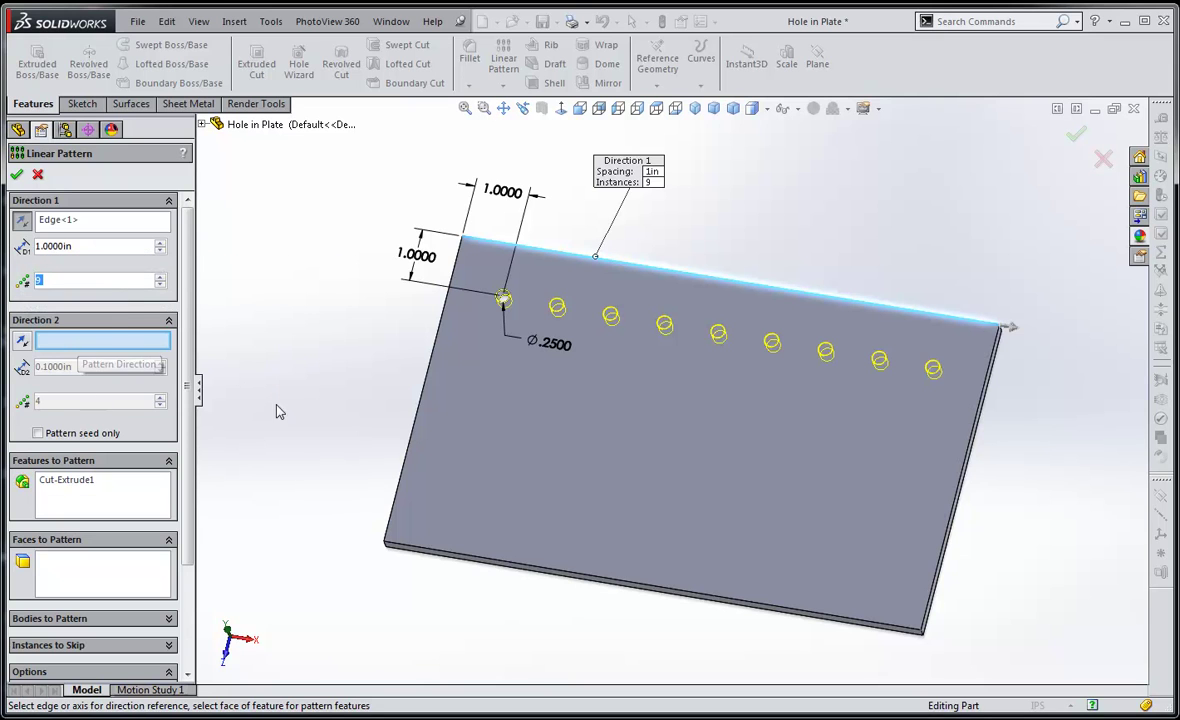
Step: Add a reversed second direction along the left edge with 5 instances at 1 in, and accept
left_click(421, 412)
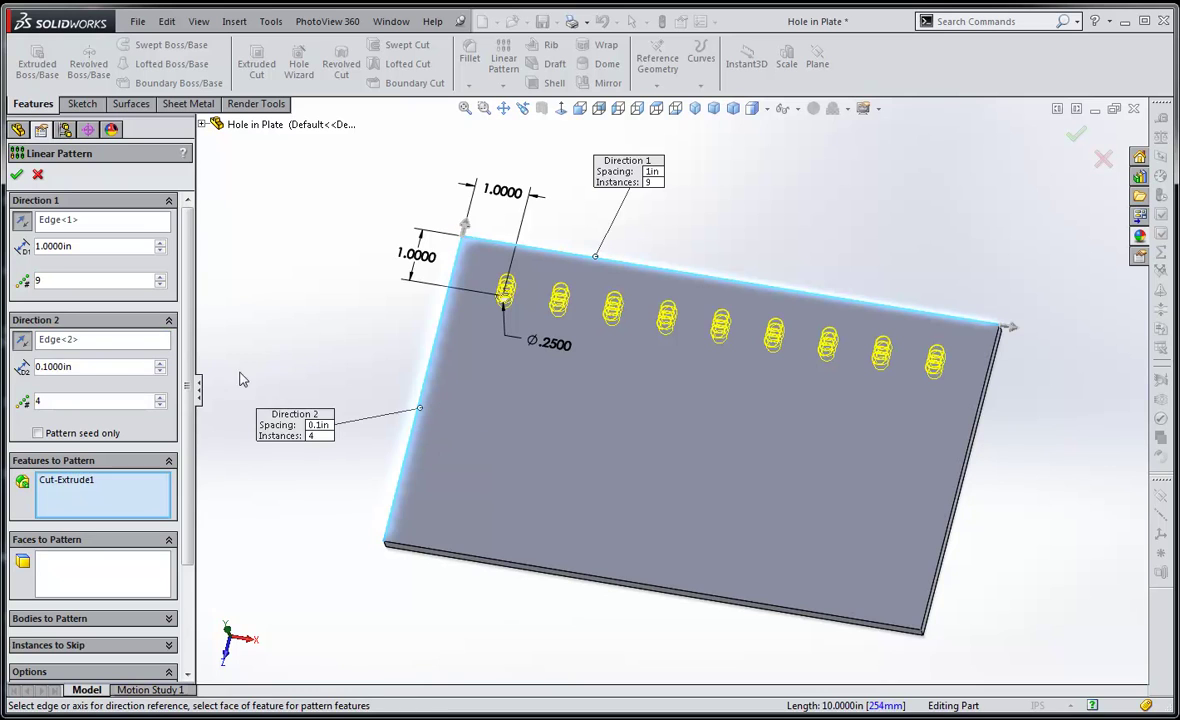
double_click(99, 363)
type("1")
key("Return")
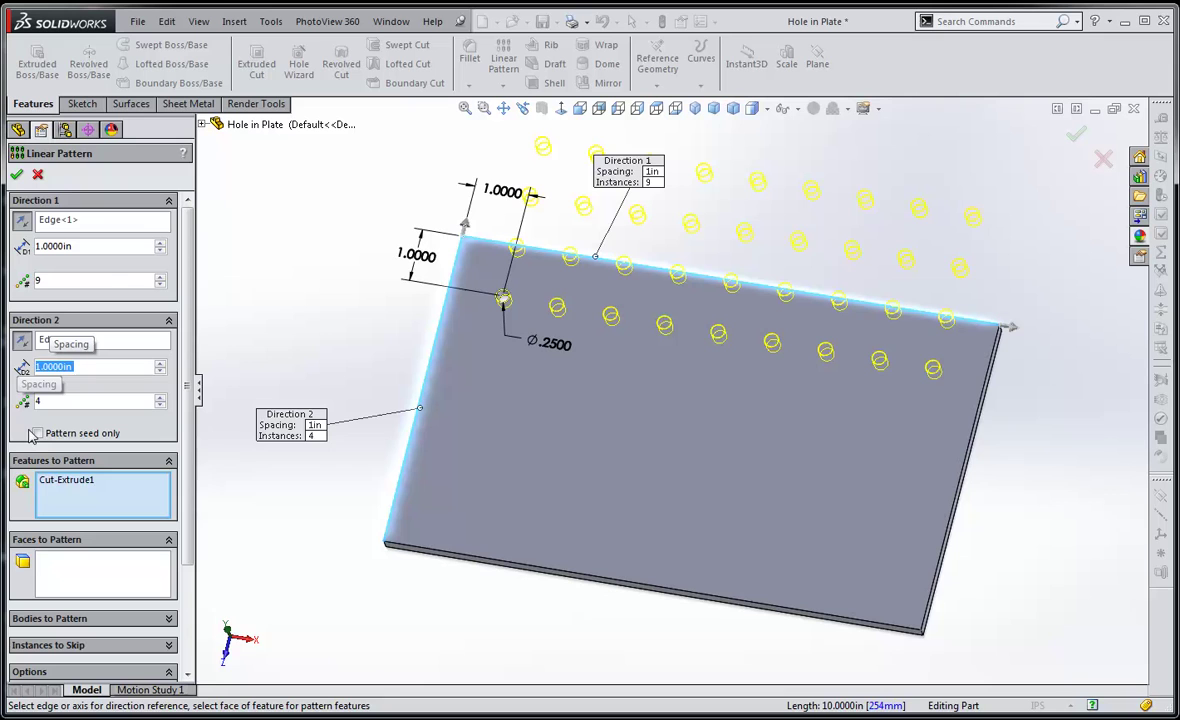
double_click(70, 401)
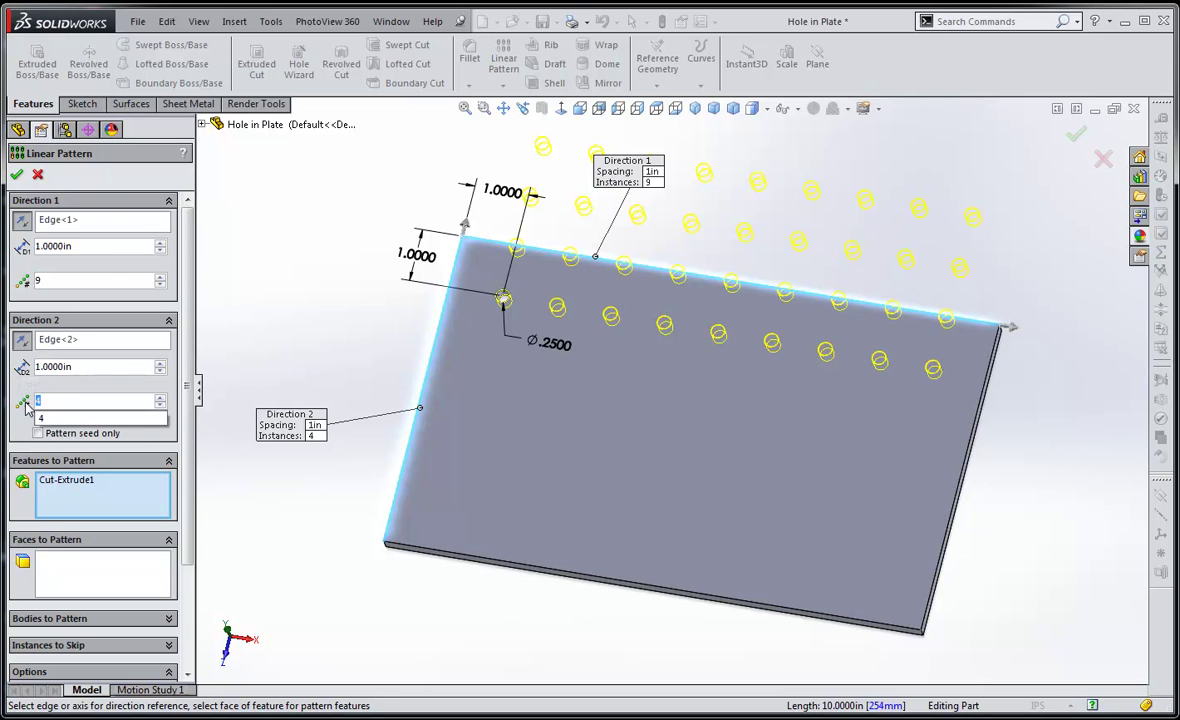
type("5")
key("Return")
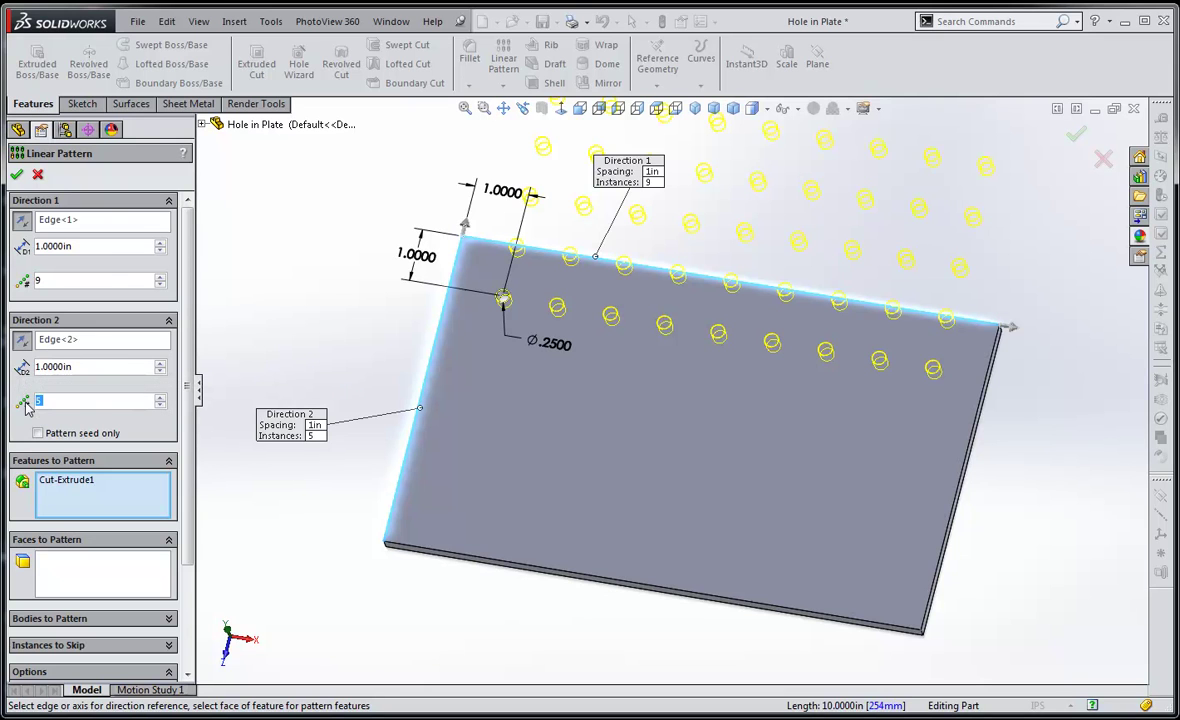
left_click(21, 342)
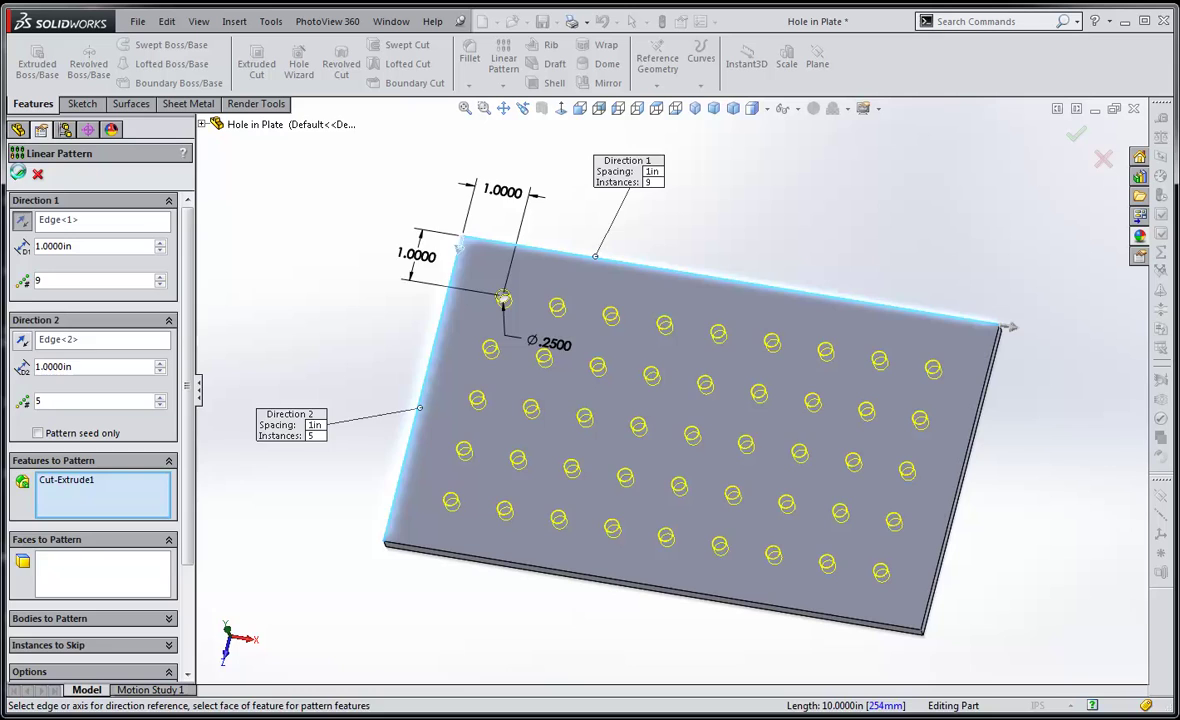
left_click(18, 174)
middle_click_drag(347, 273, 356, 216)
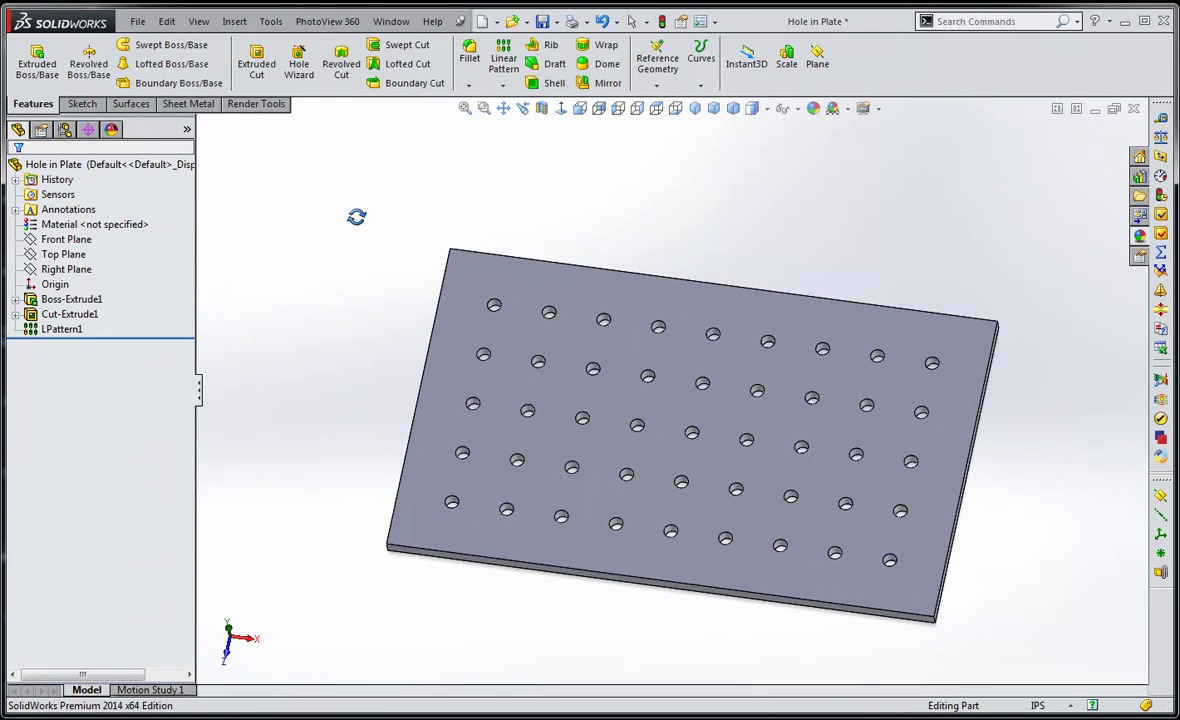
Step: Save and close the Hole in Plate part, then create a new ASSEMBLY ANSI document
left_click(541, 22)
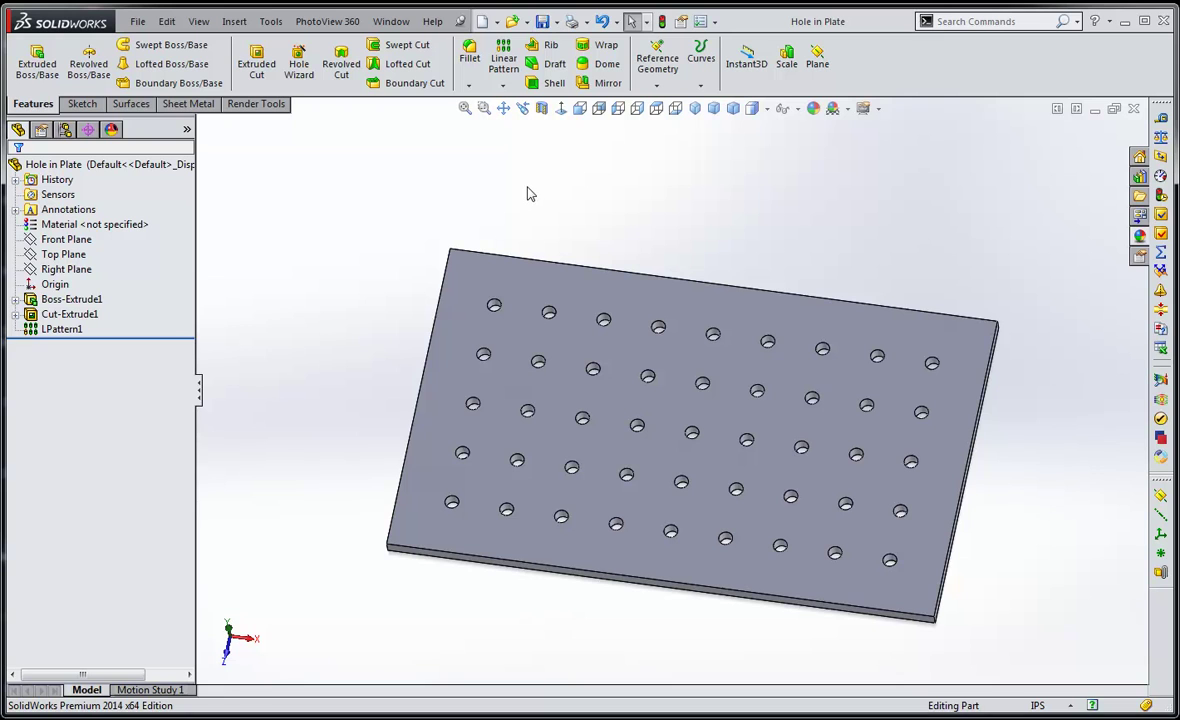
left_click(1134, 110)
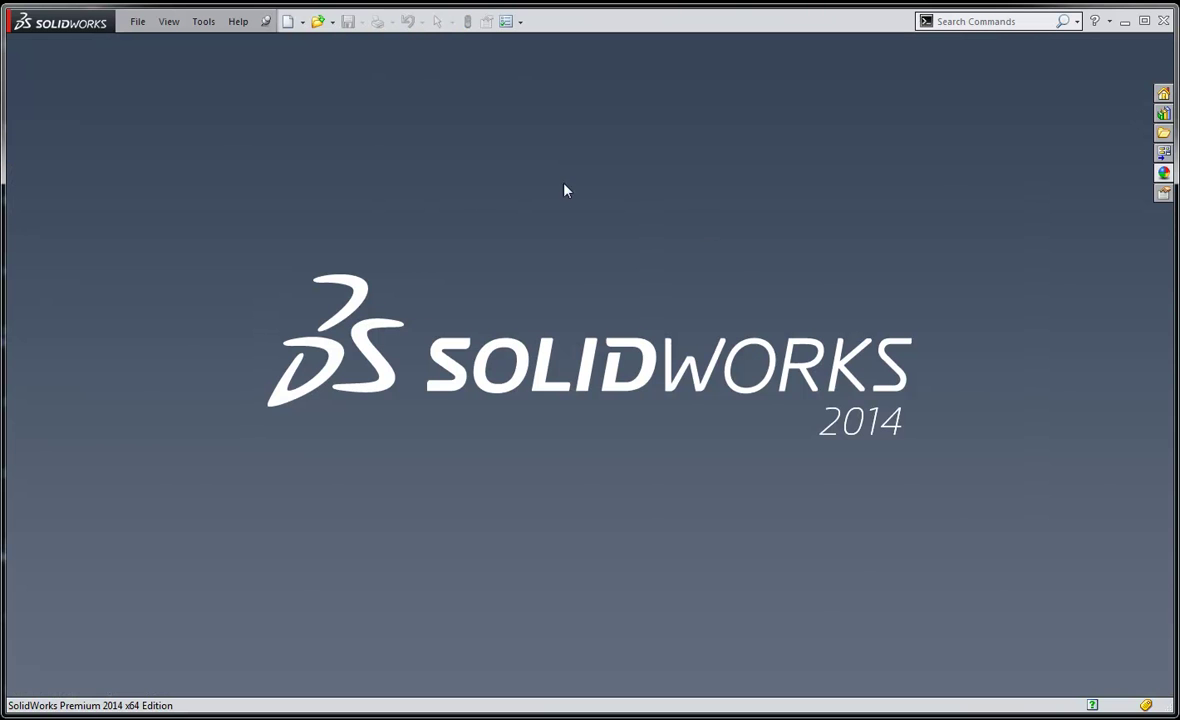
left_click(290, 24)
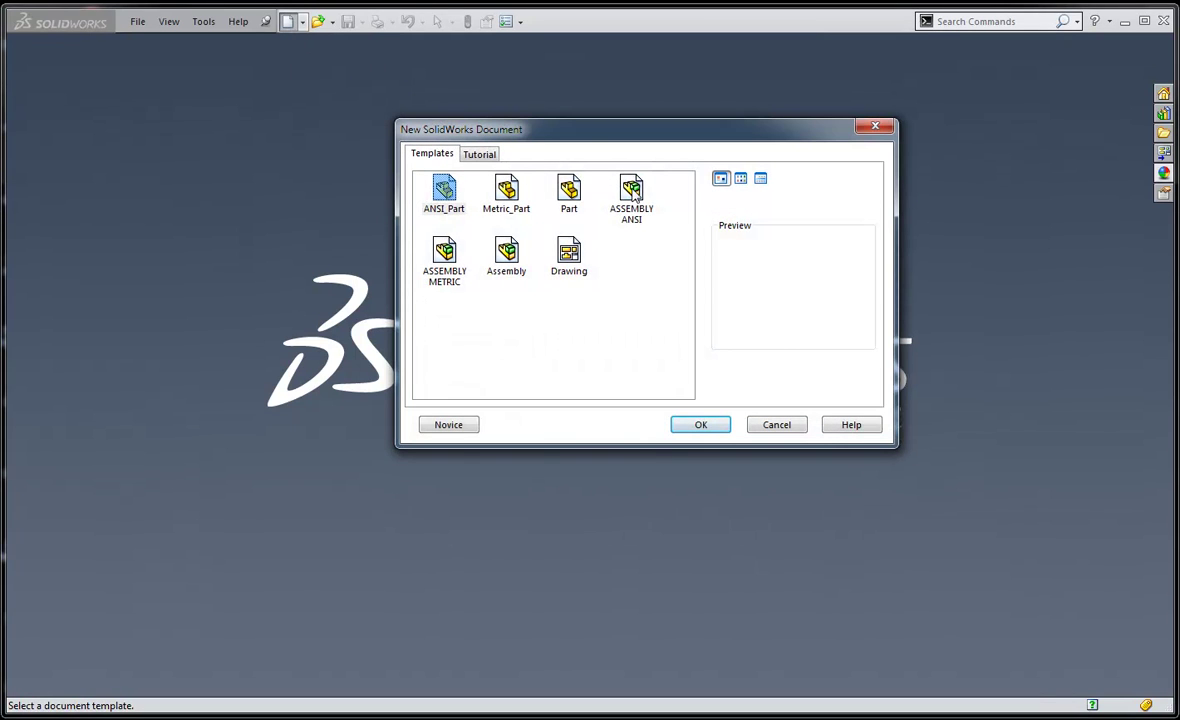
left_click(632, 195)
left_click(698, 424)
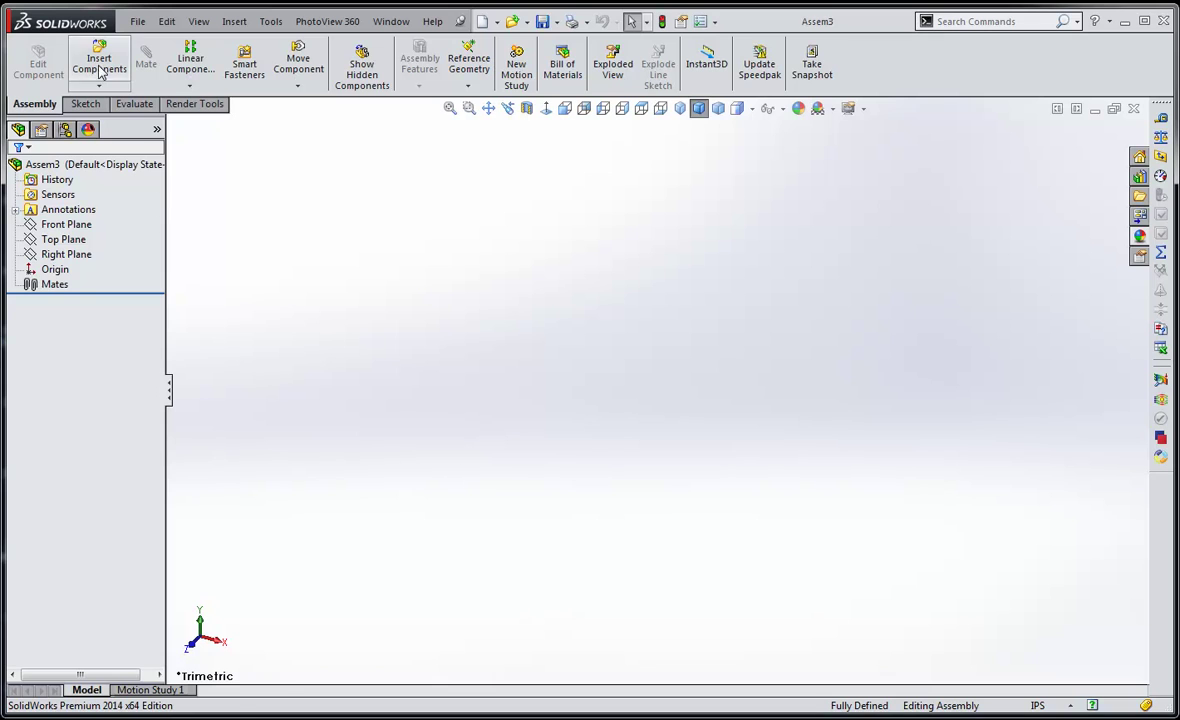
Step: Insert the Hole in Plate part, fixed at the assembly origin
left_click(99, 62)
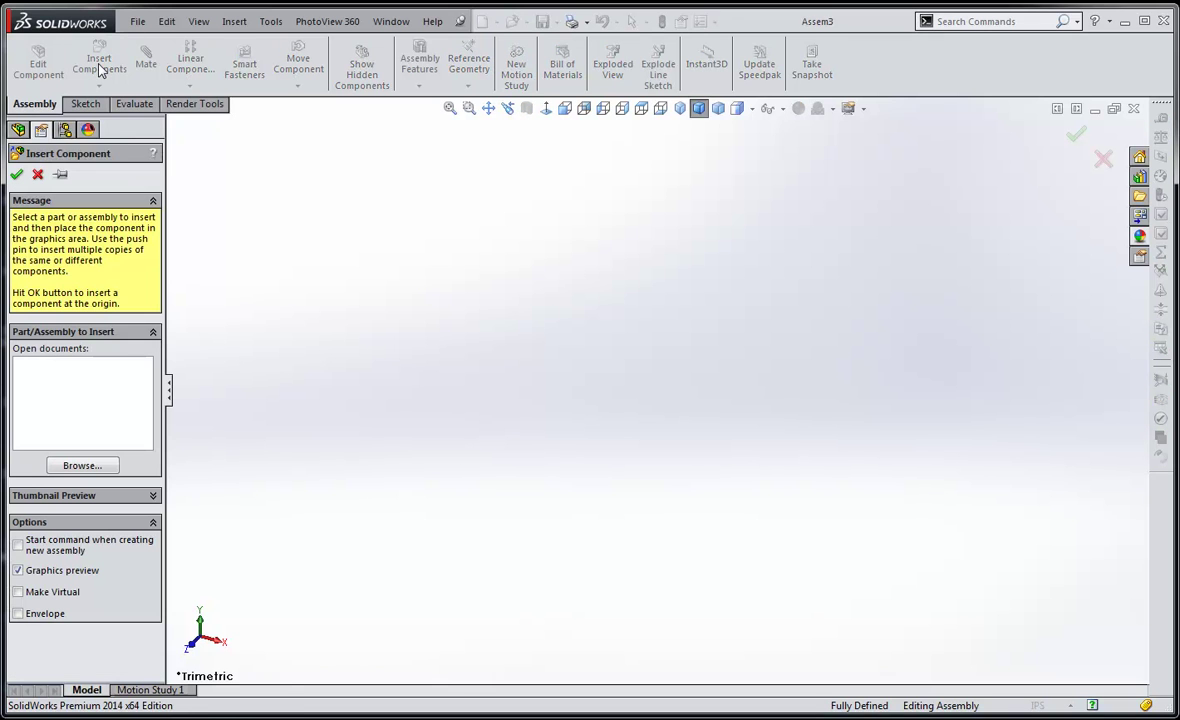
left_click(83, 466)
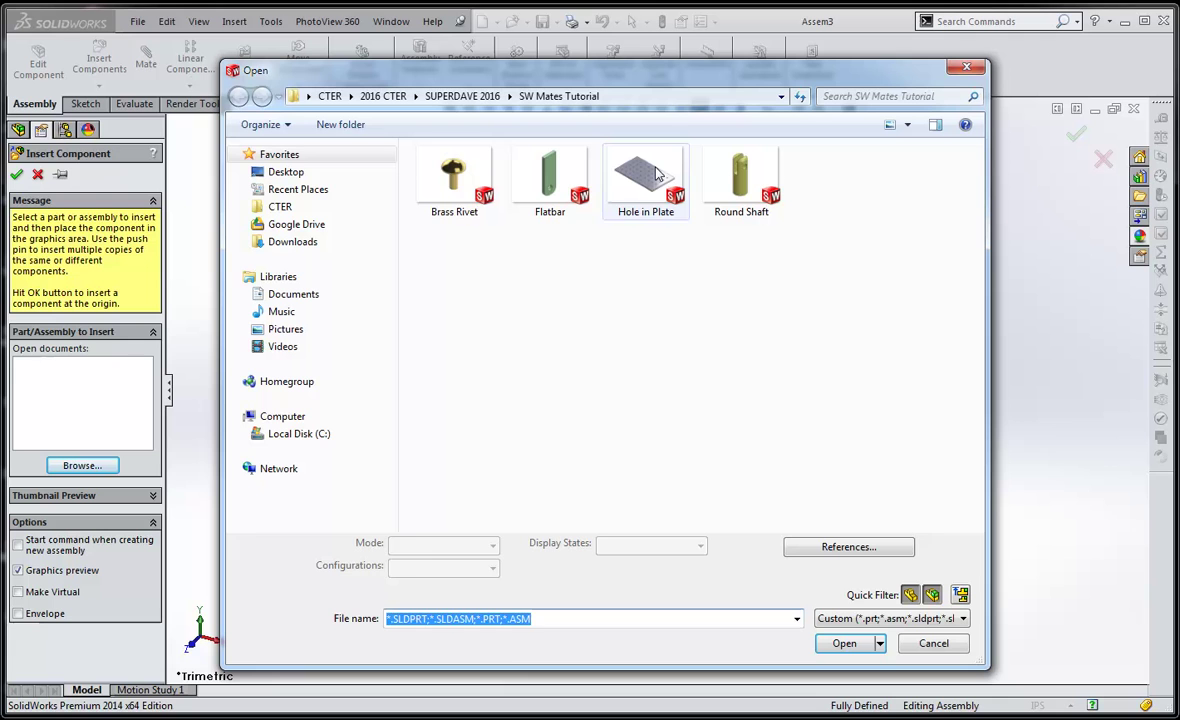
left_click(657, 174)
left_click(845, 643)
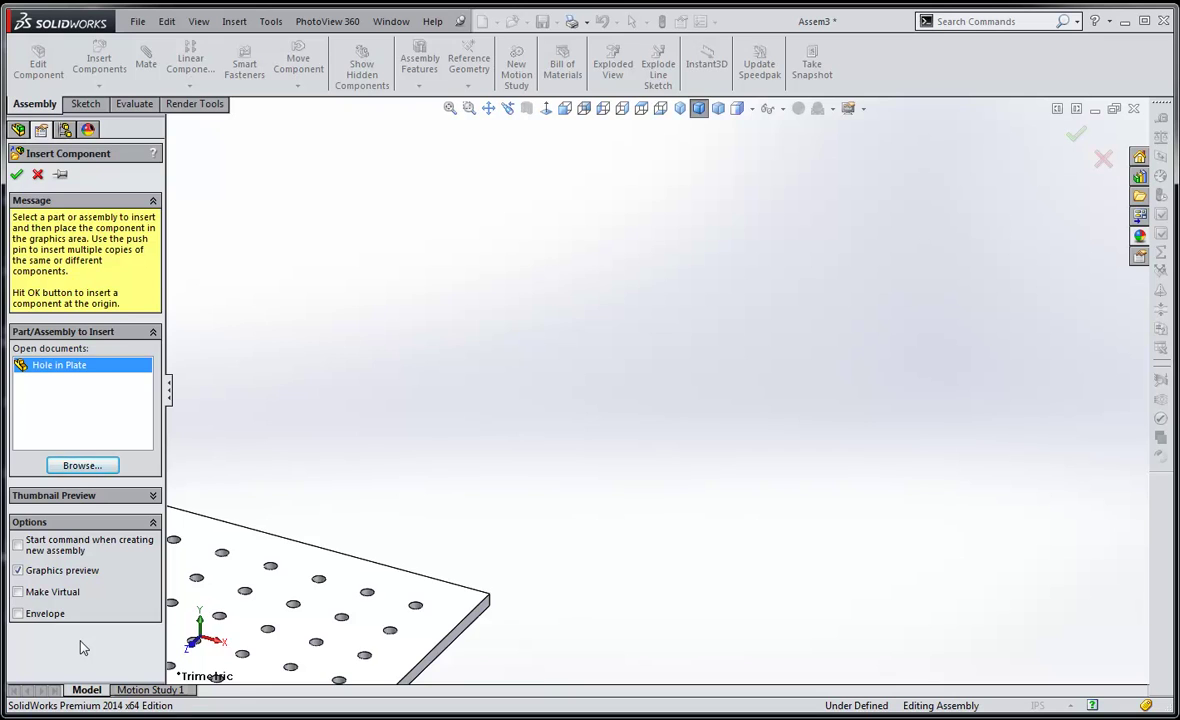
key("Return")
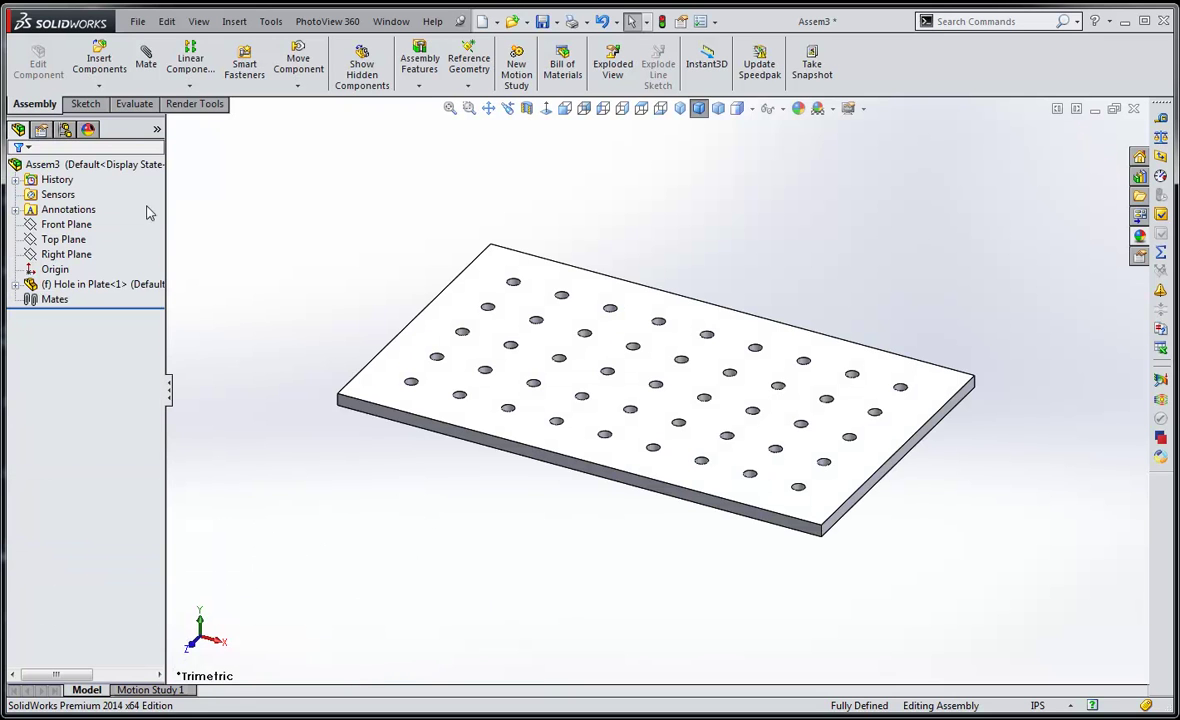
left_click(99, 60)
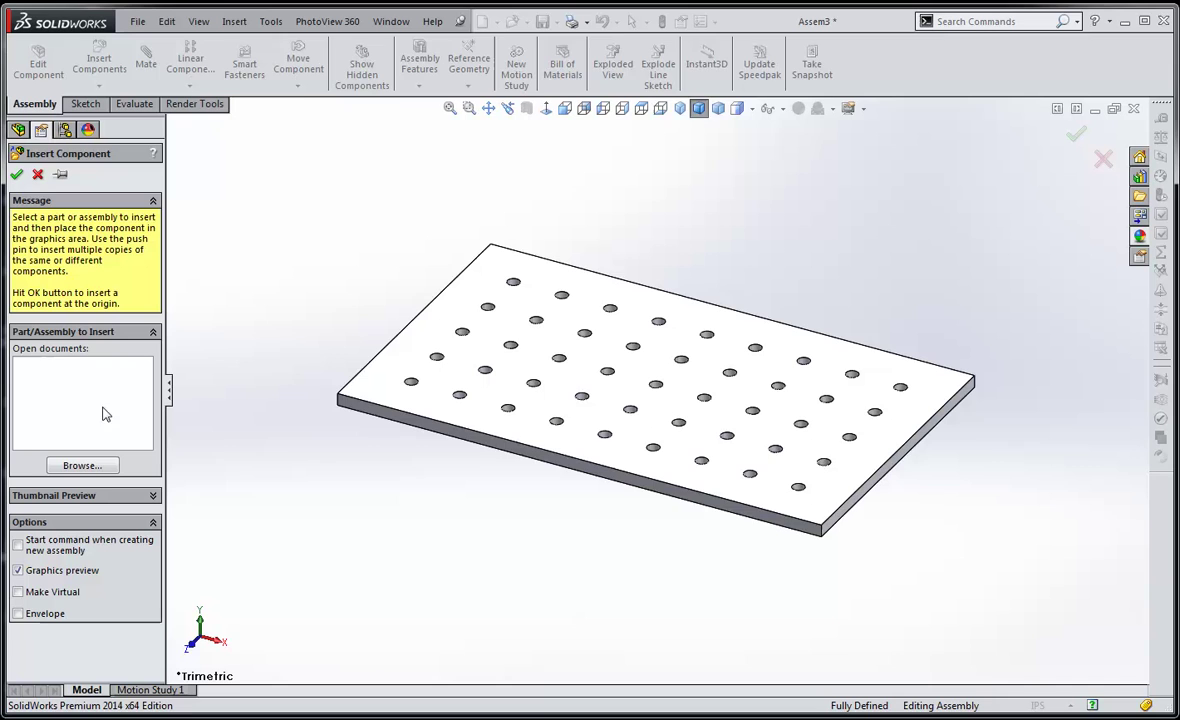
Step: Insert the Brass Rivet part and drop it above the plate
left_click(82, 465)
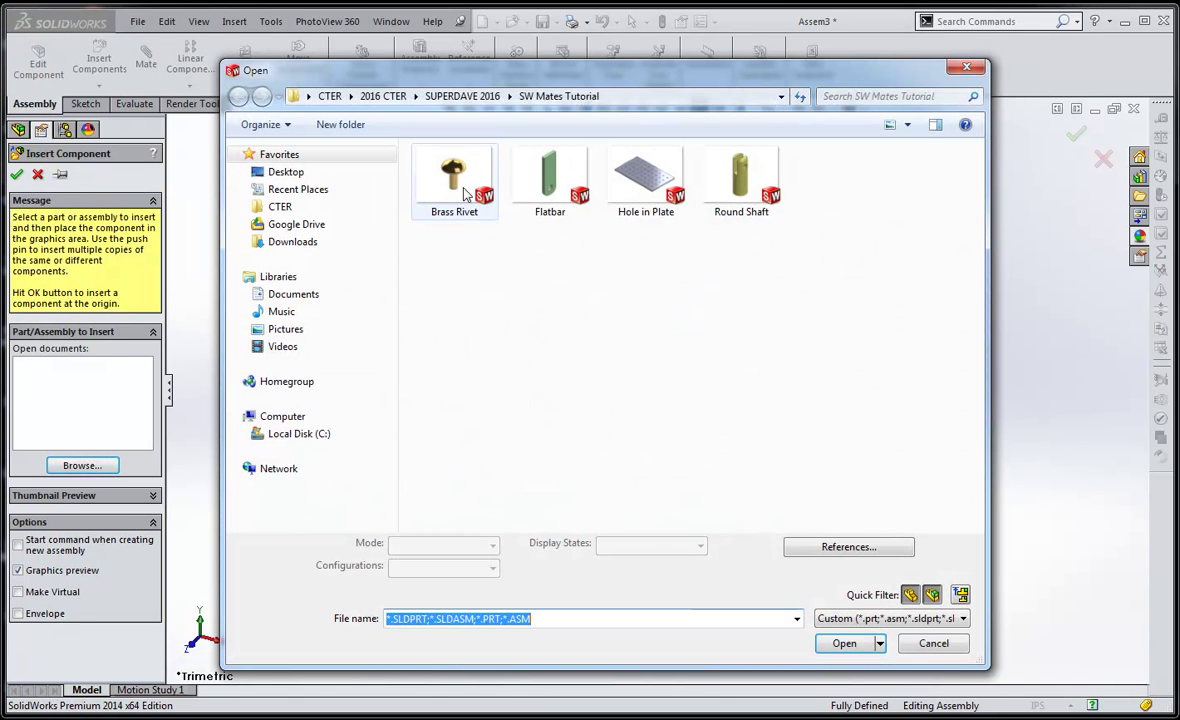
double_click(456, 180)
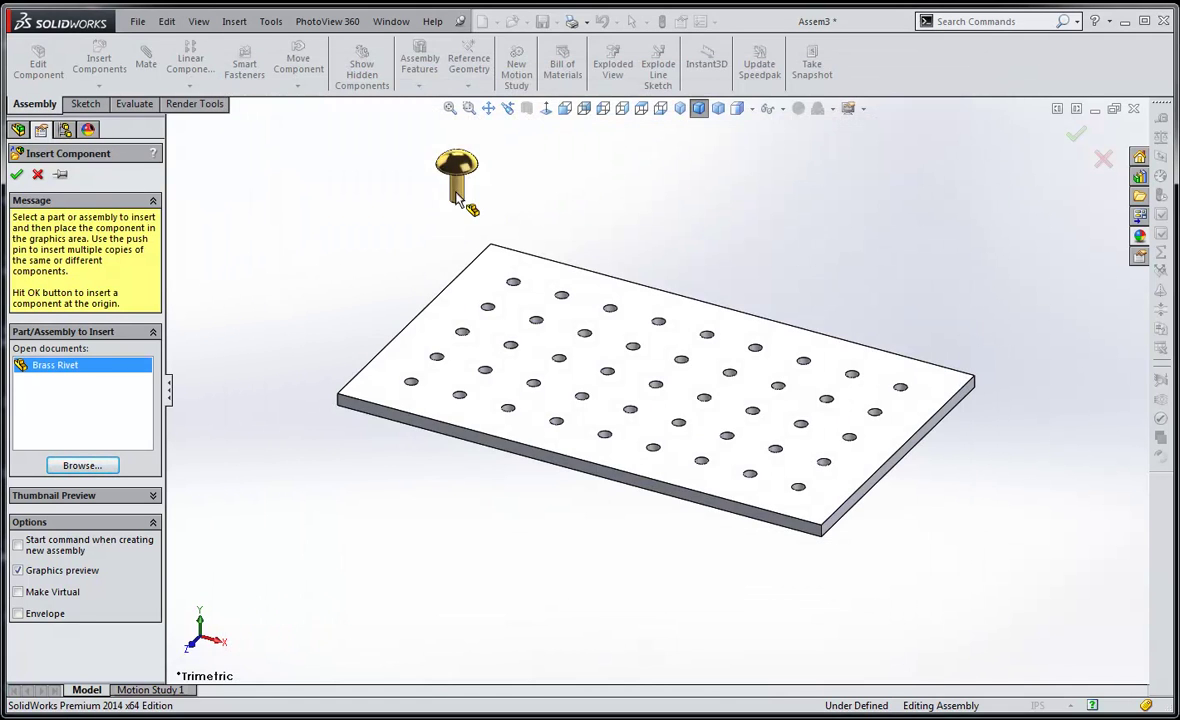
left_click(546, 208)
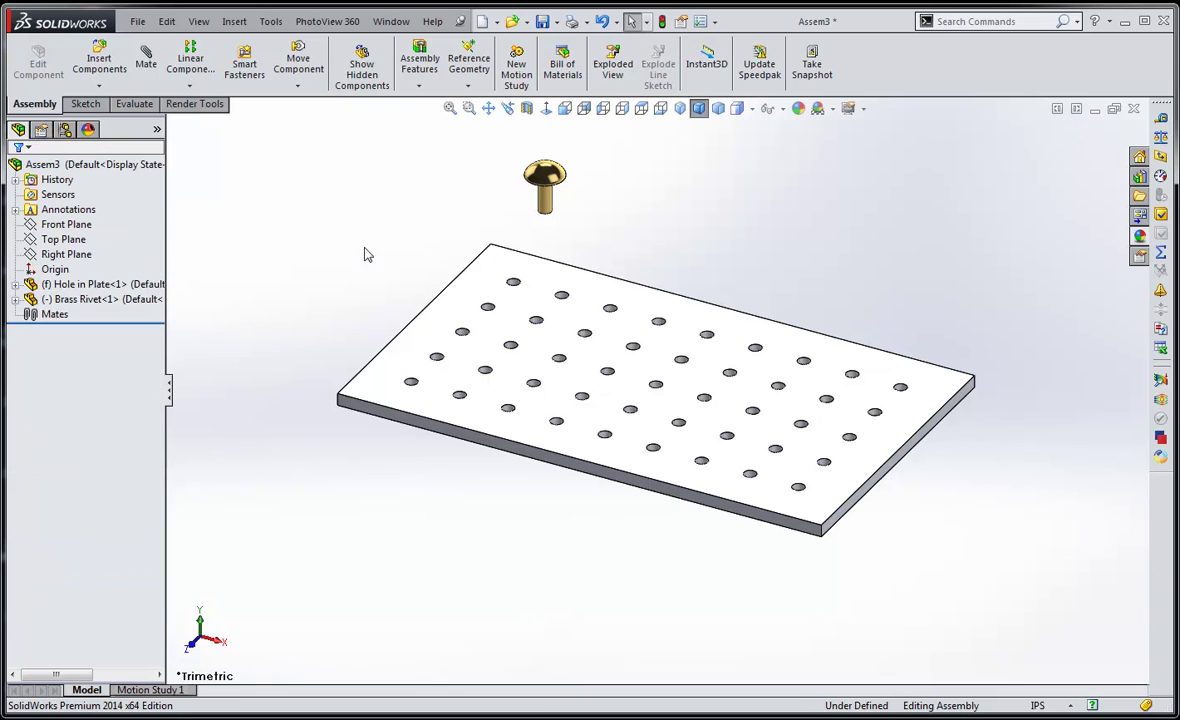
Step: Mate the rivet's shank concentric with the plate's corner hole
left_click(146, 58)
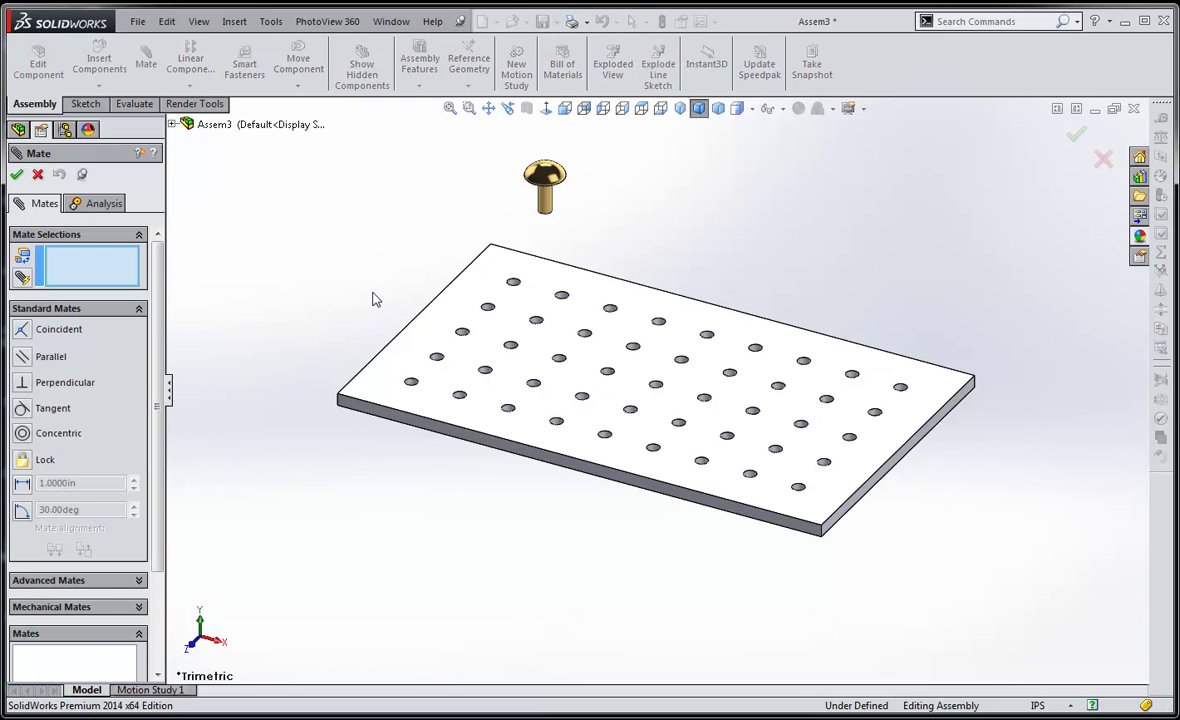
scroll(440, 225, "down", 2)
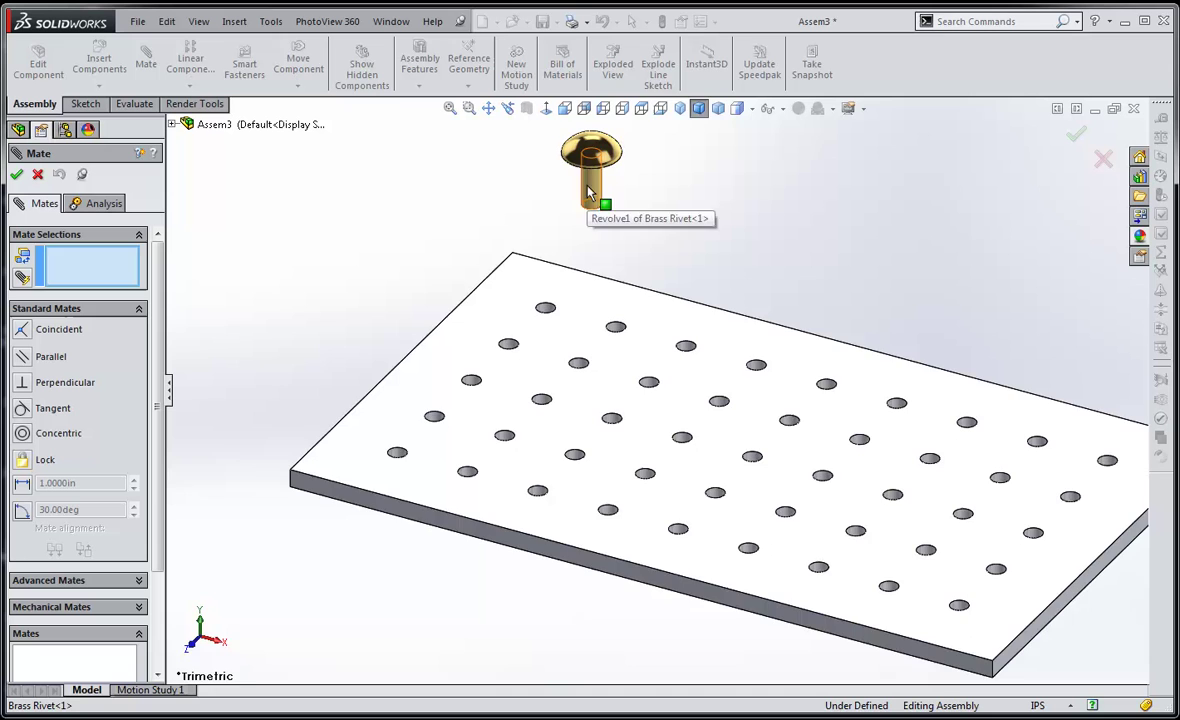
left_click(588, 193)
scroll(548, 340, "down", 5)
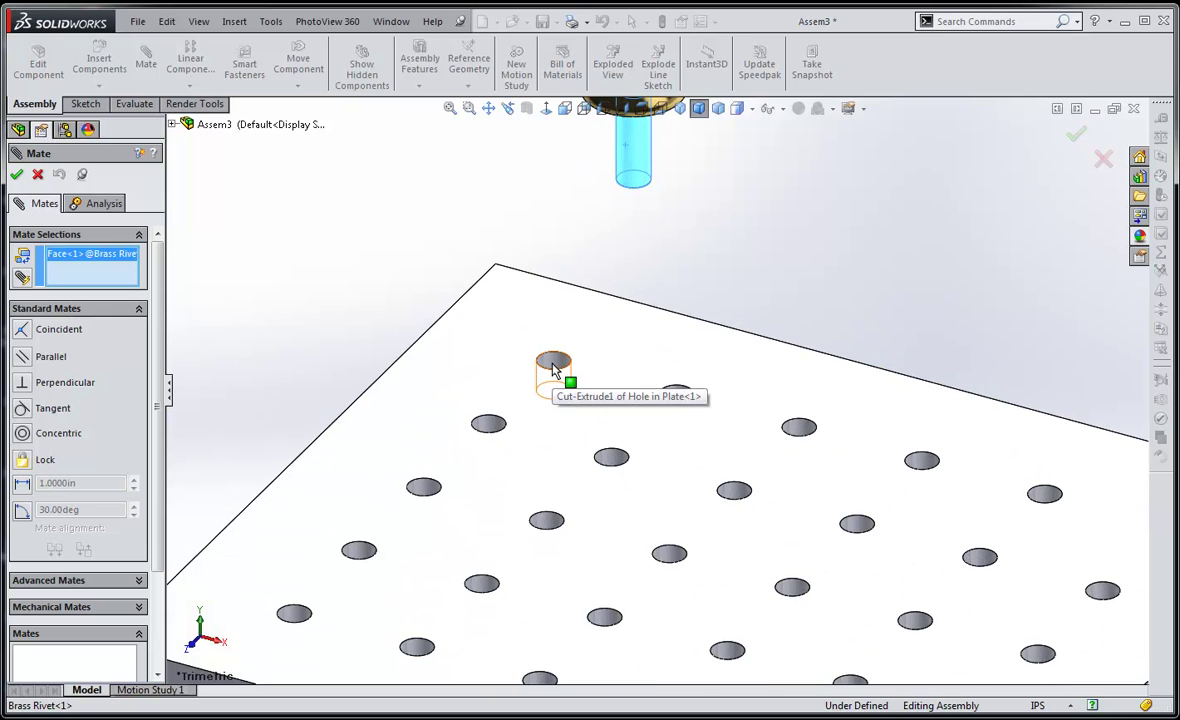
key("f")
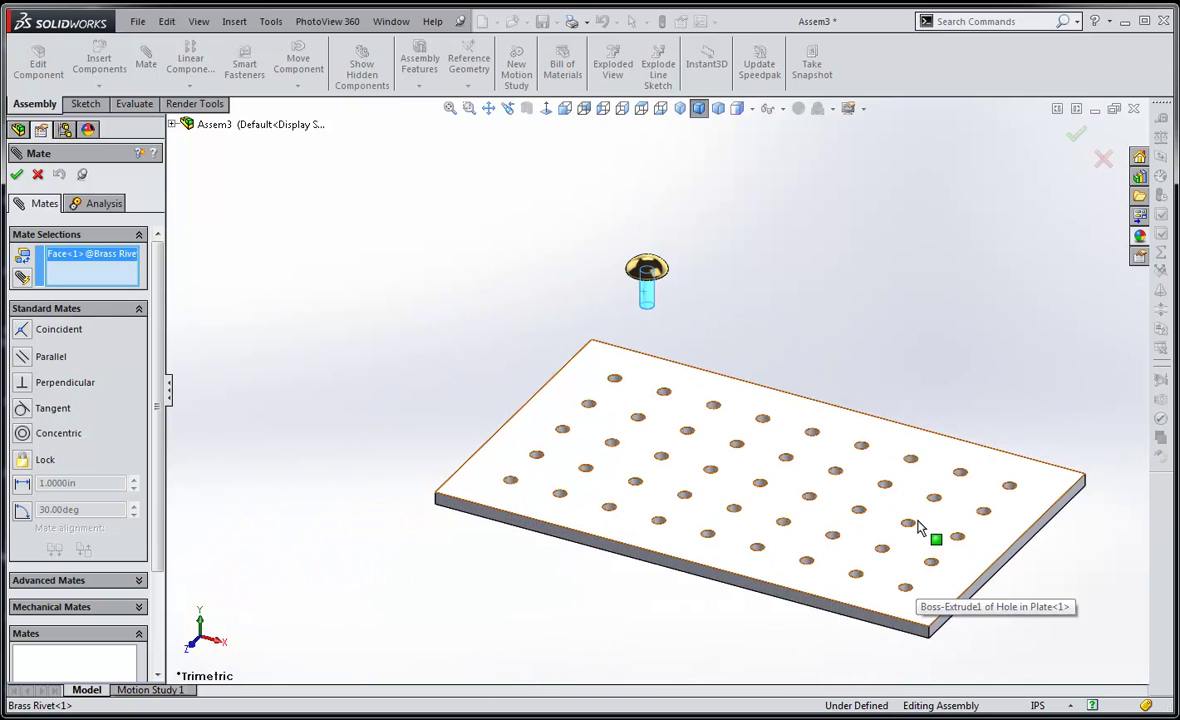
scroll(635, 310, "down", 5)
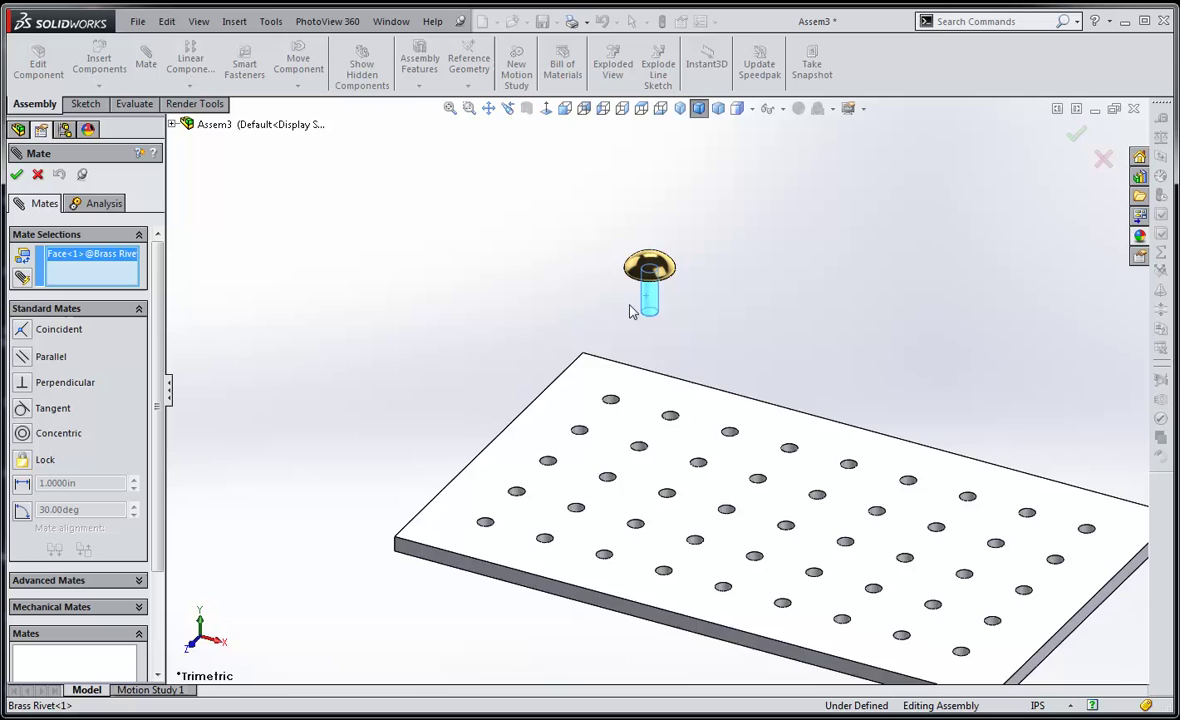
left_click(583, 499)
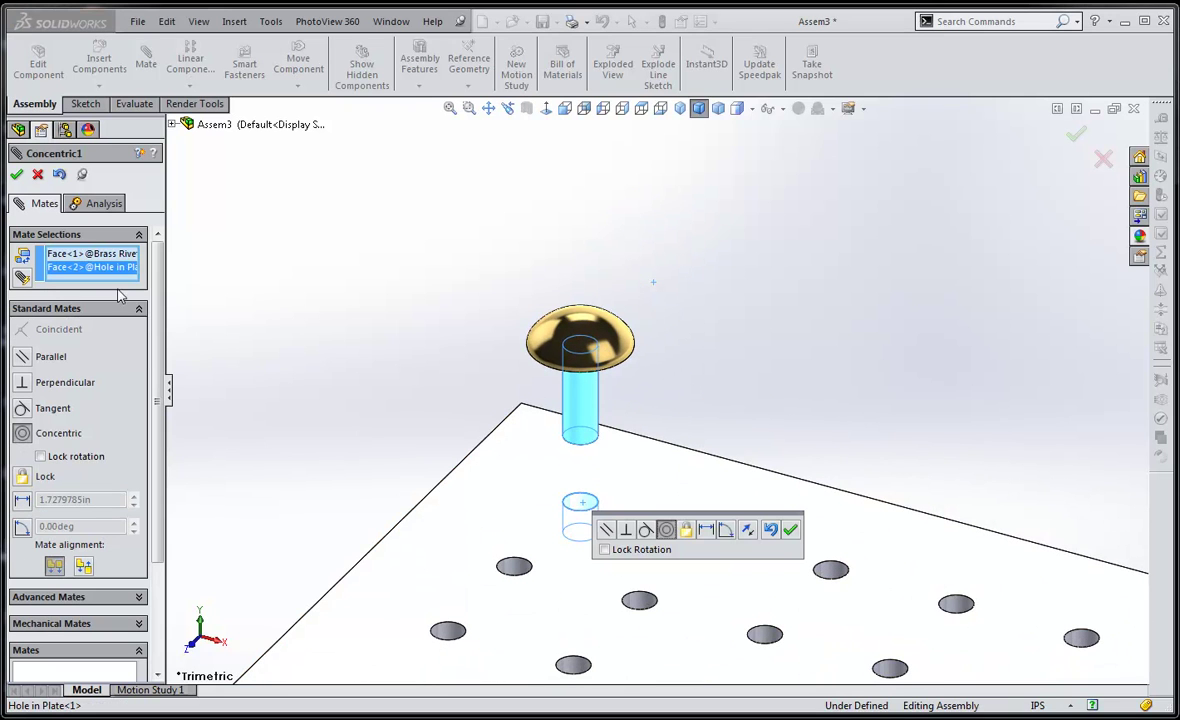
left_click(17, 174)
Step: Mate the underside of the rivet head coincident with the plate face
middle_click_drag(421, 403, 342, 372)
left_click(470, 325)
middle_click_drag(470, 325, 385, 314)
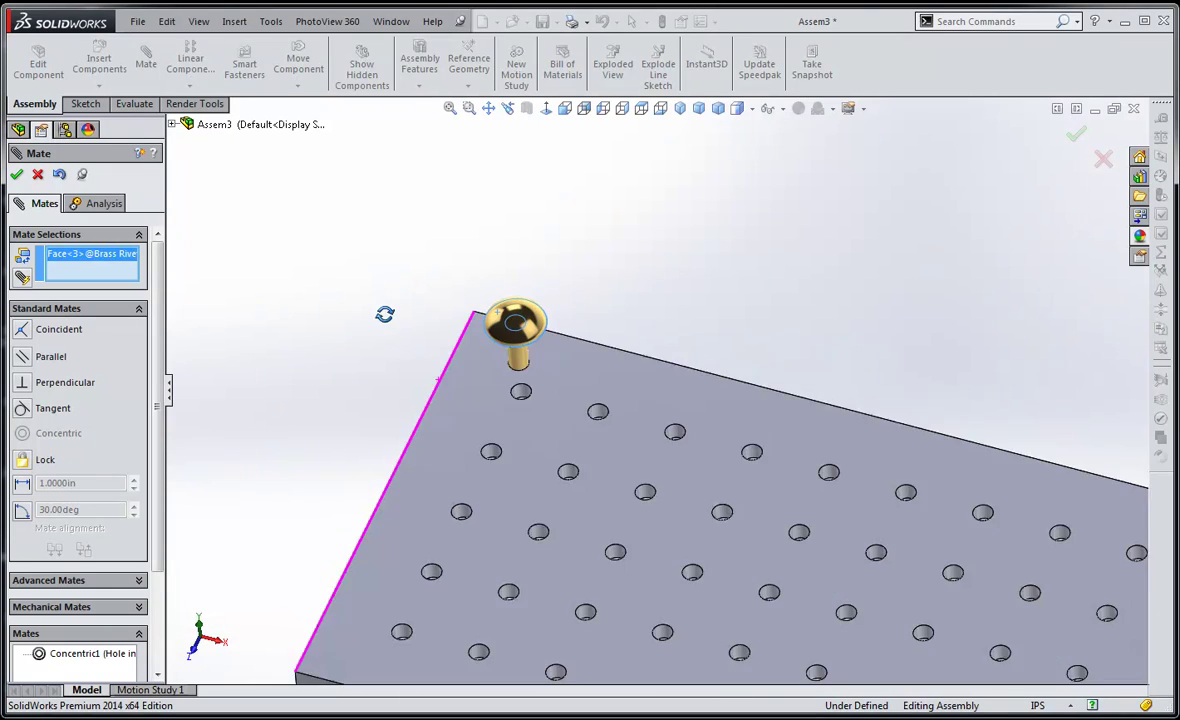
left_click(502, 417)
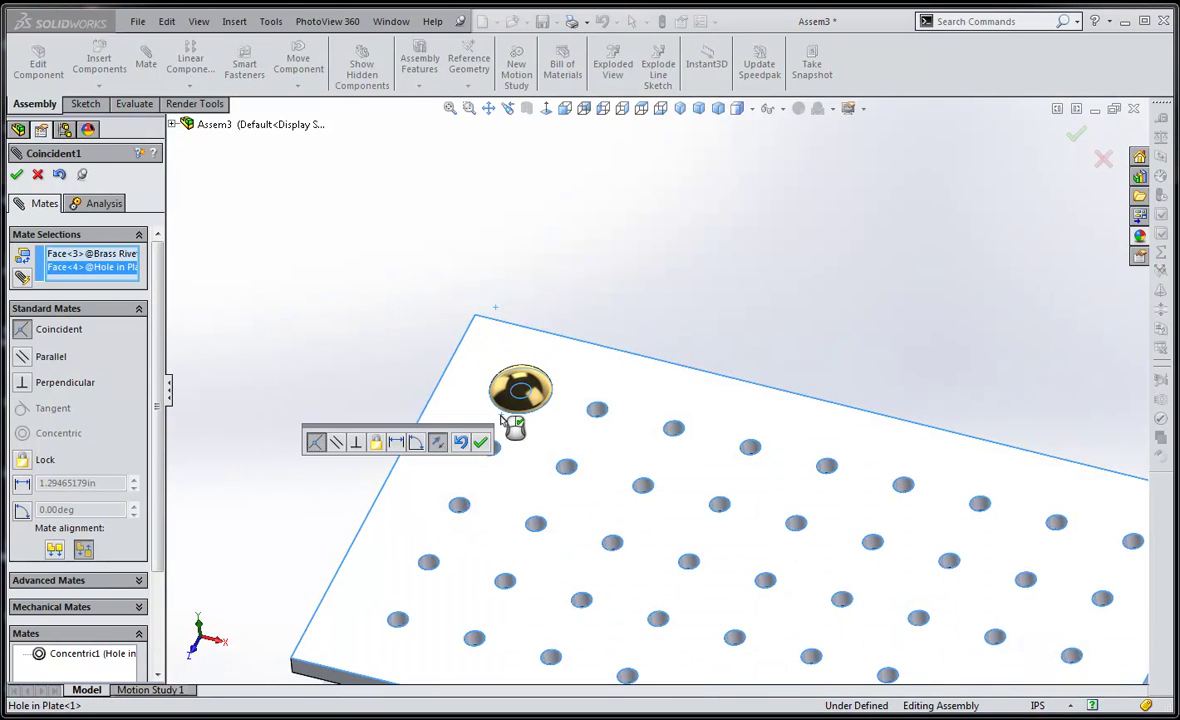
left_click(16, 175)
key("f")
left_click(36, 176)
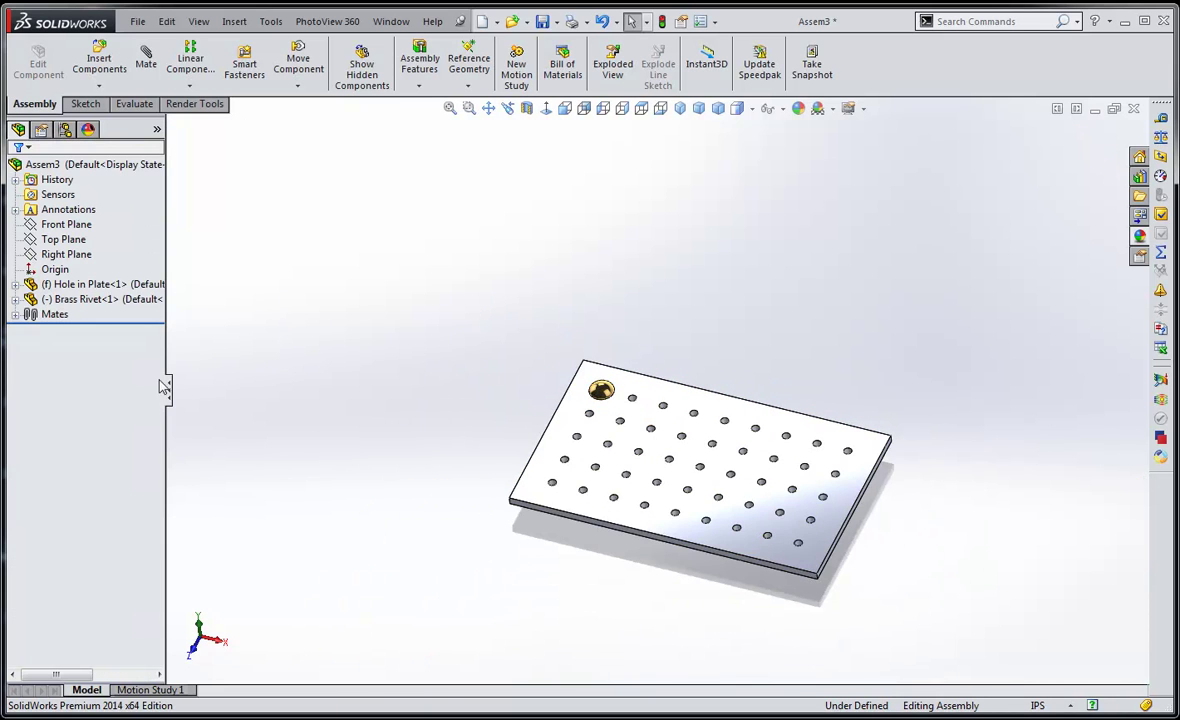
Step: Start a linear pattern of the Brass Rivet along the plate's top edge, flipped onto the plate
left_click(82, 300)
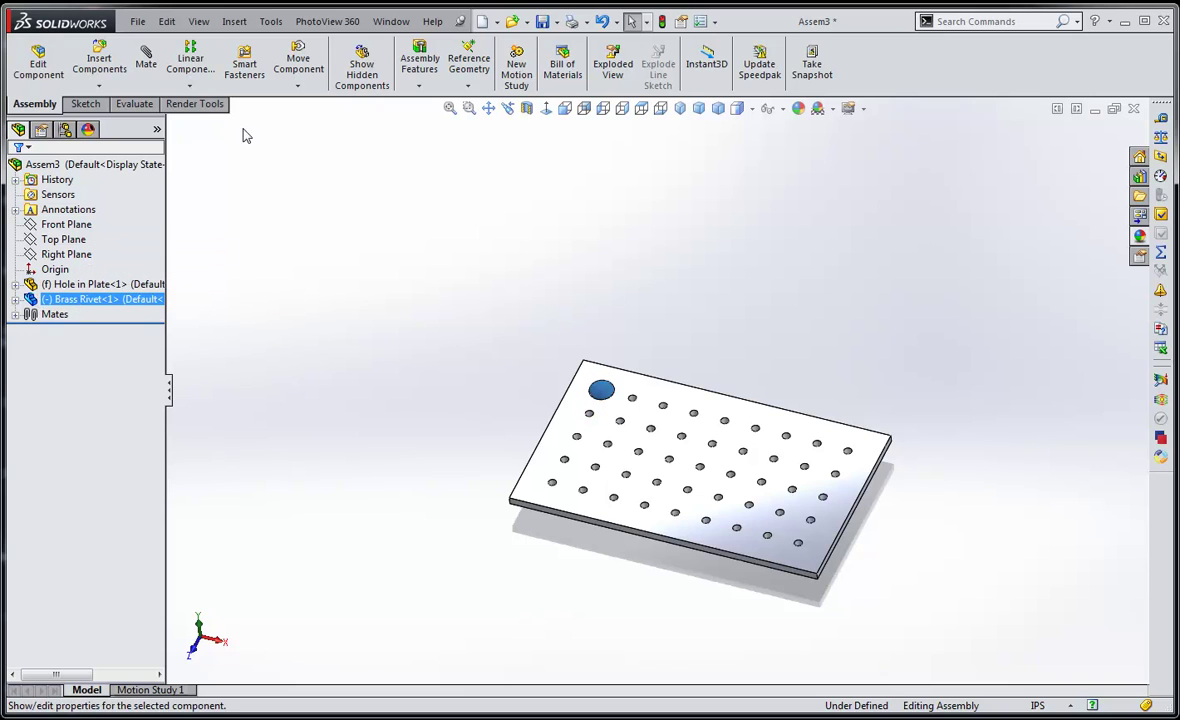
left_click(192, 86)
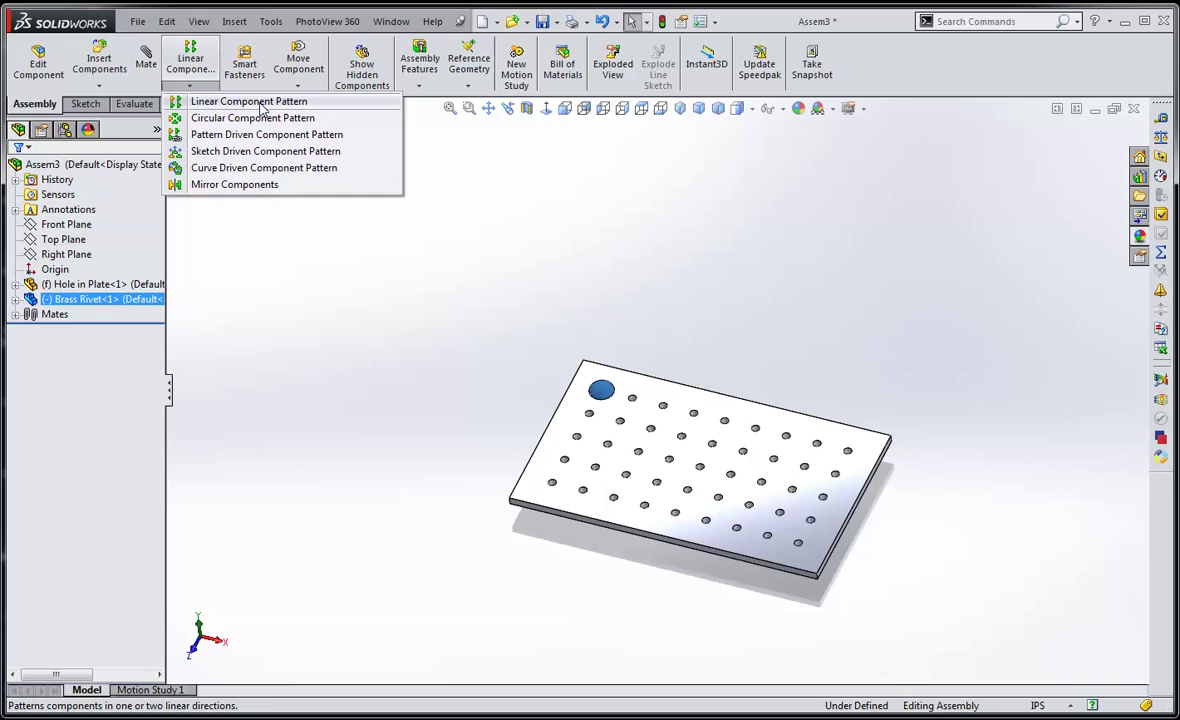
left_click(260, 104)
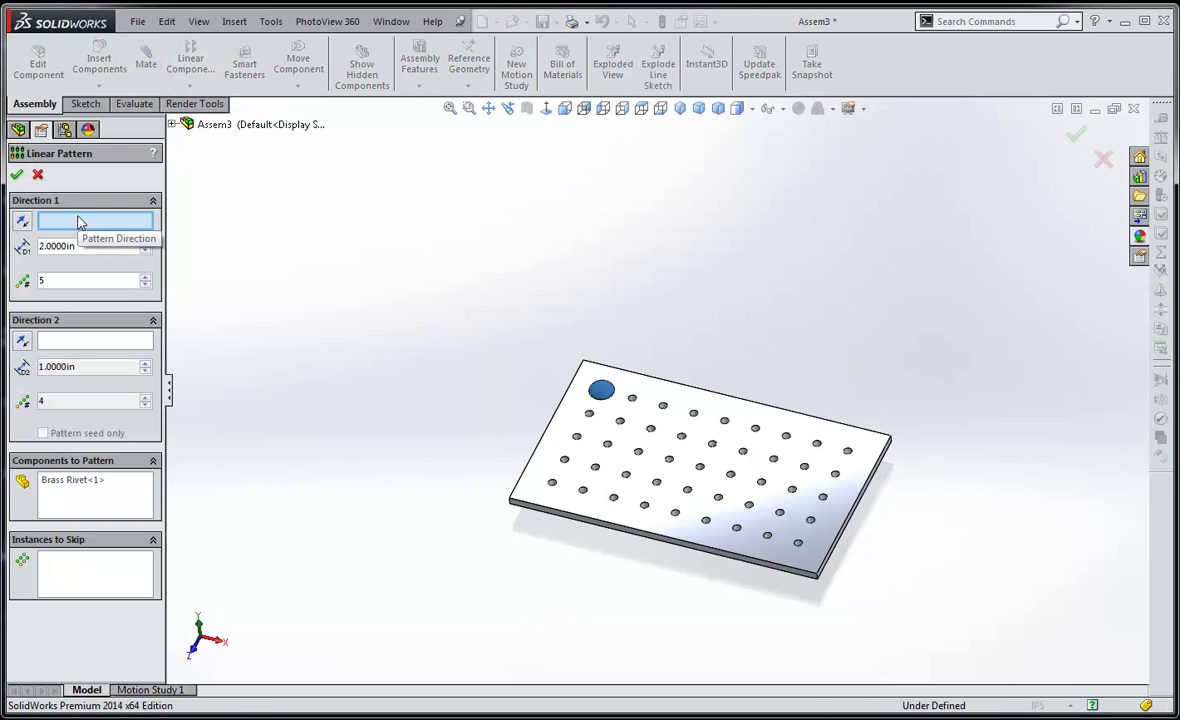
left_click(686, 387)
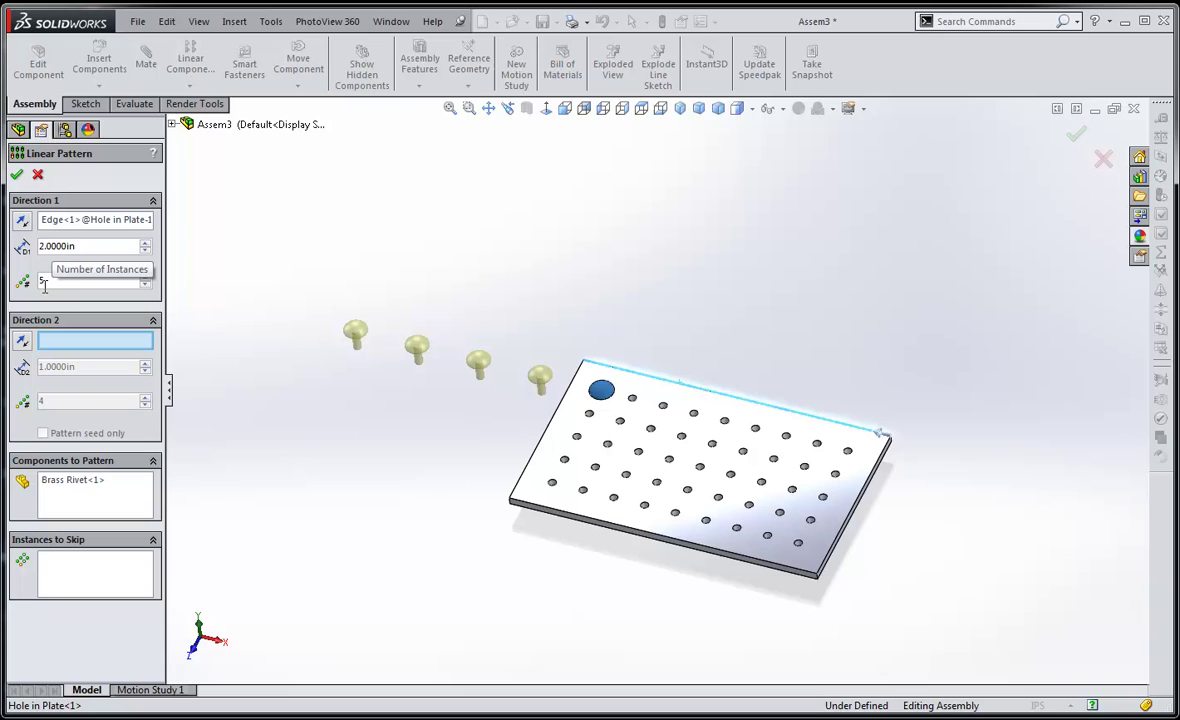
left_click(22, 222)
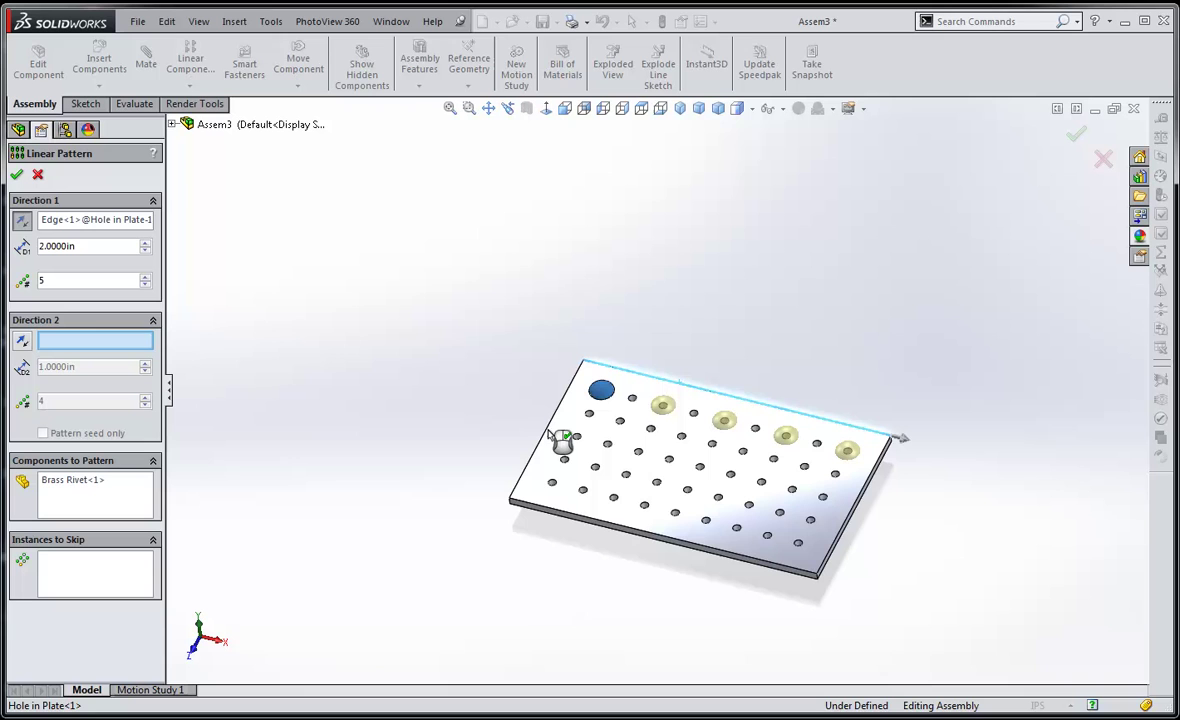
Step: Add the left edge as second direction with 3 rows at 2 in spacing, and accept
scroll(454, 443, "down", 3)
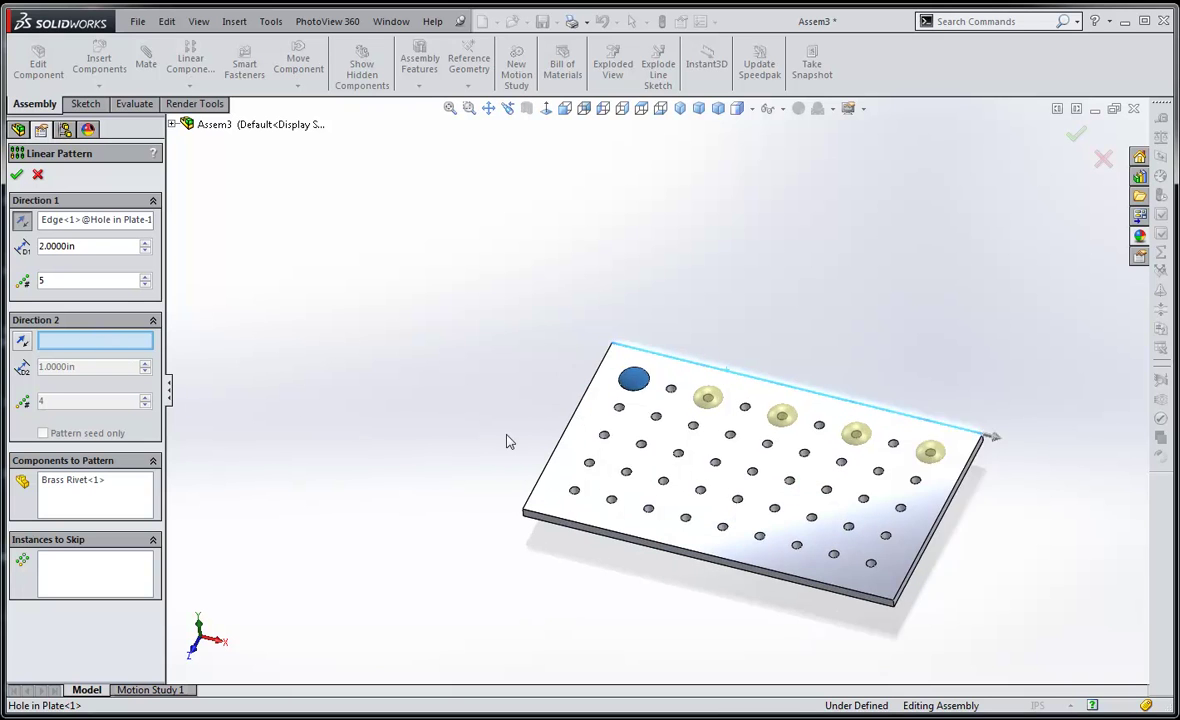
left_click(579, 450)
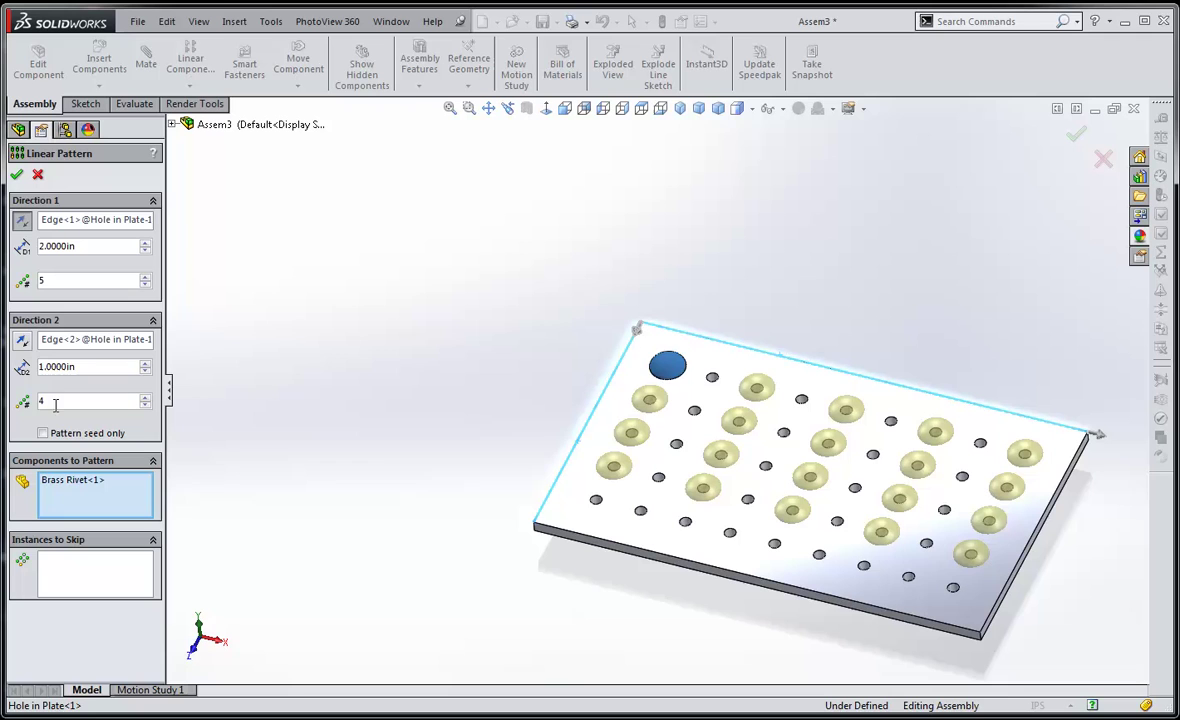
key("Down")
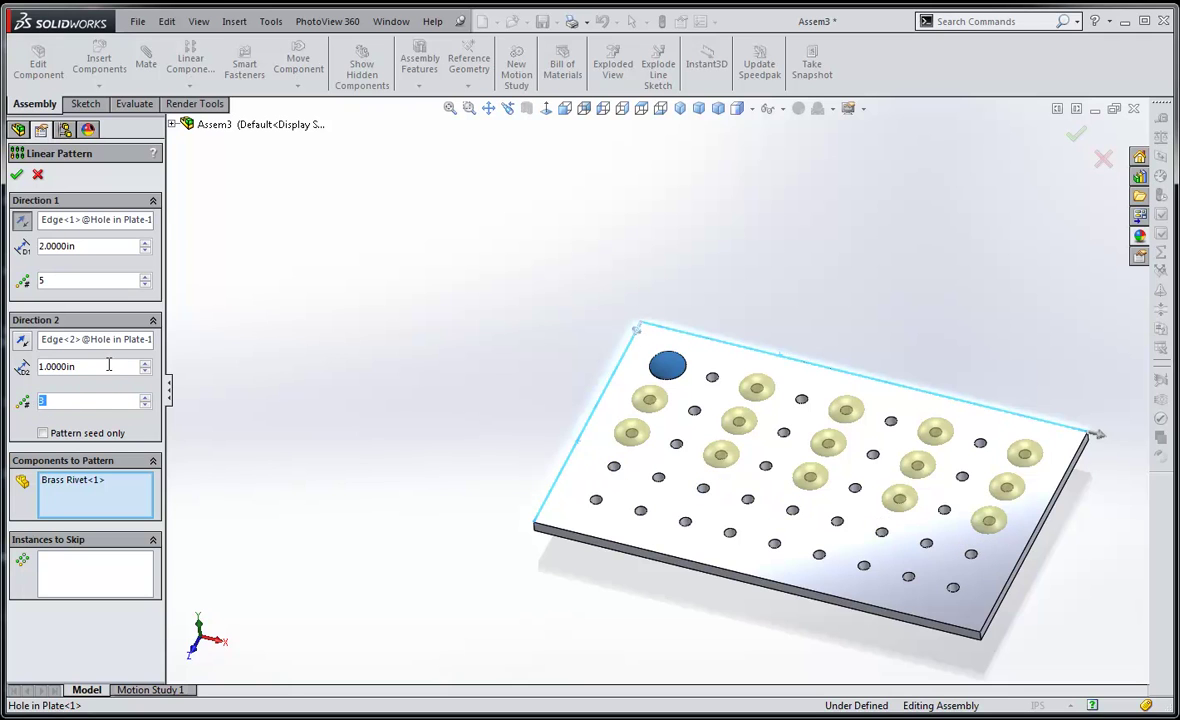
left_click(83, 366)
left_click_drag(78, 369, 22, 375)
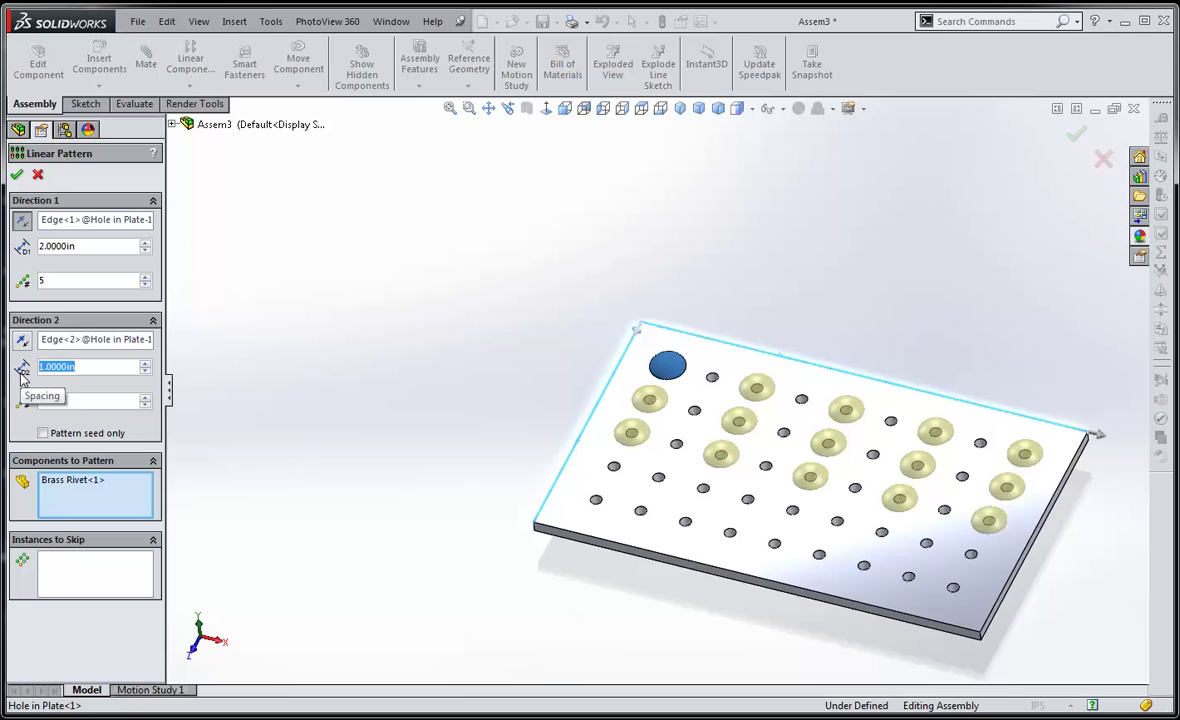
type("2")
key("Return")
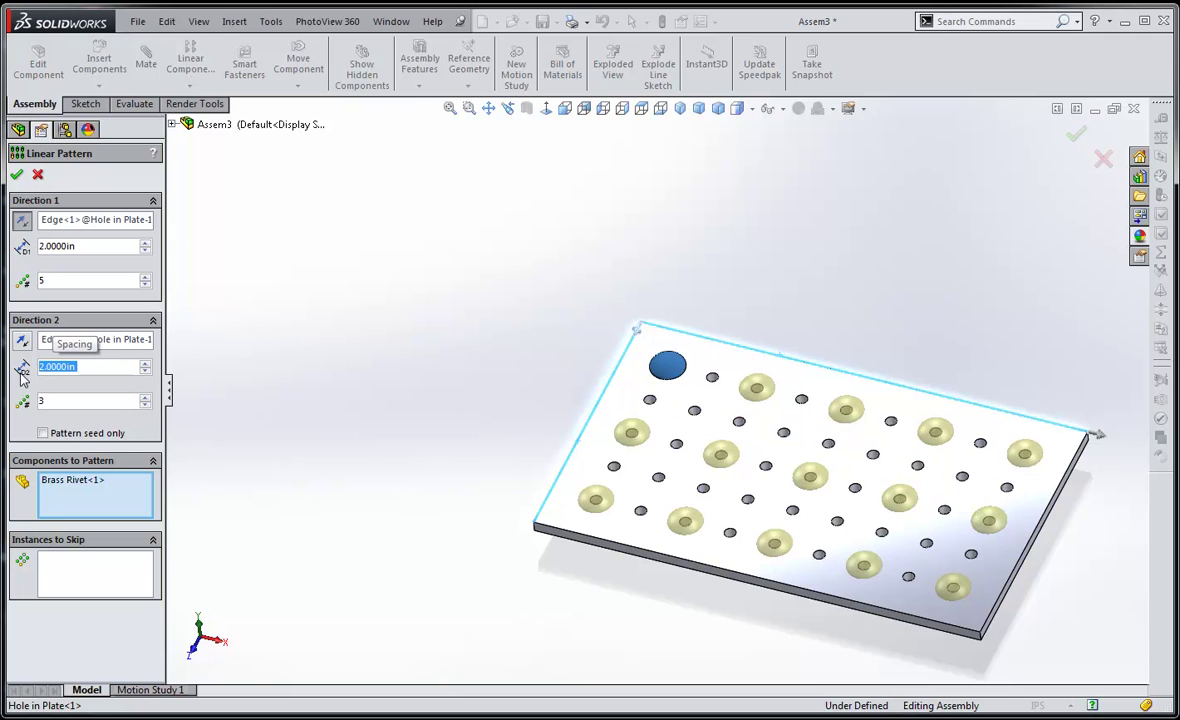
left_click(43, 434)
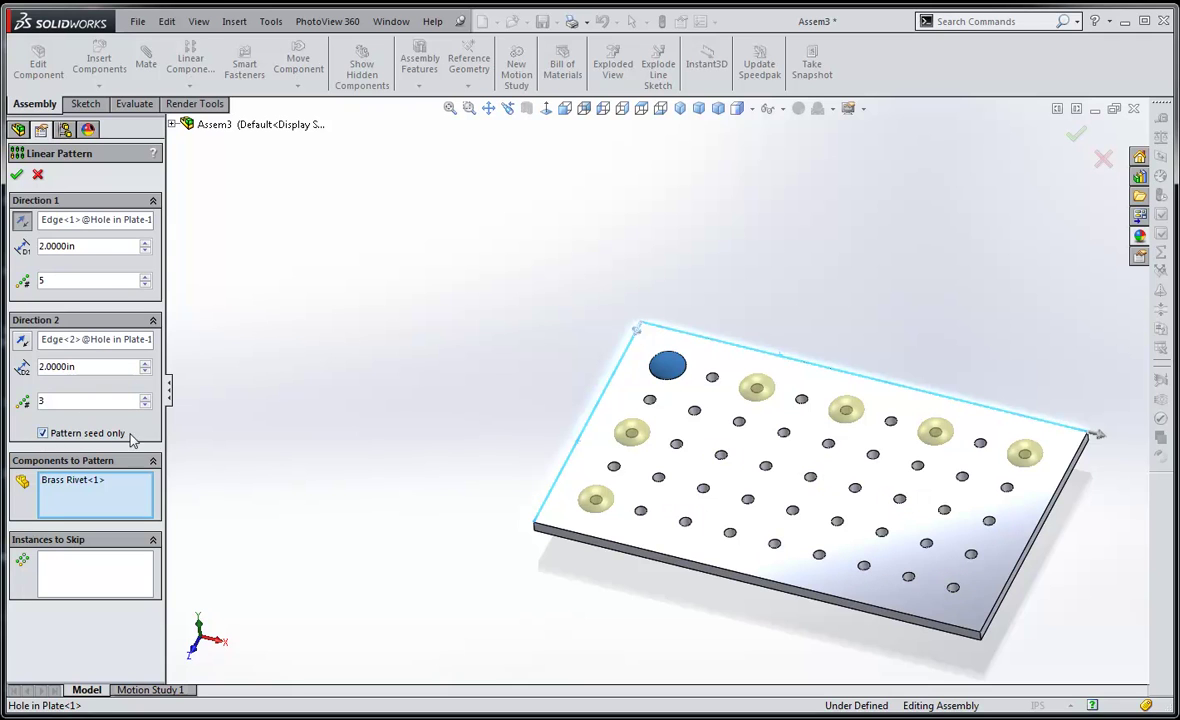
left_click(43, 434)
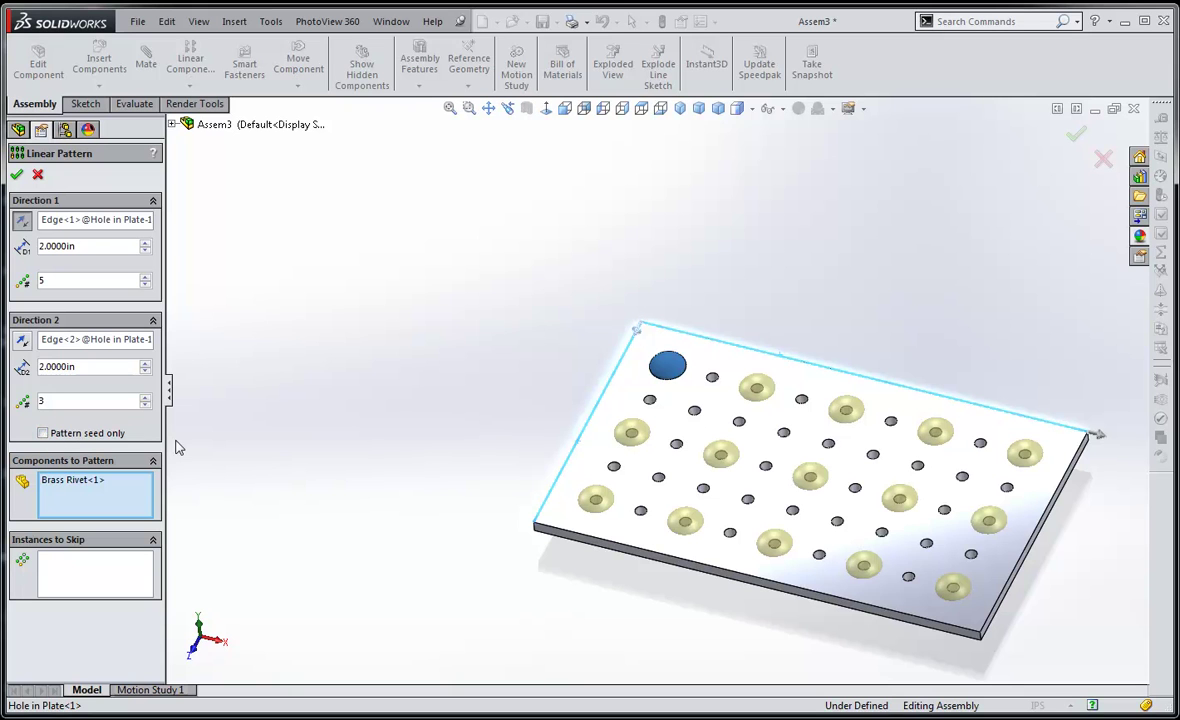
left_click(16, 174)
middle_click_drag(440, 608, 454, 580)
Step: Edit LocalLPattern1 and set both direction spacings to 1 in
key("f")
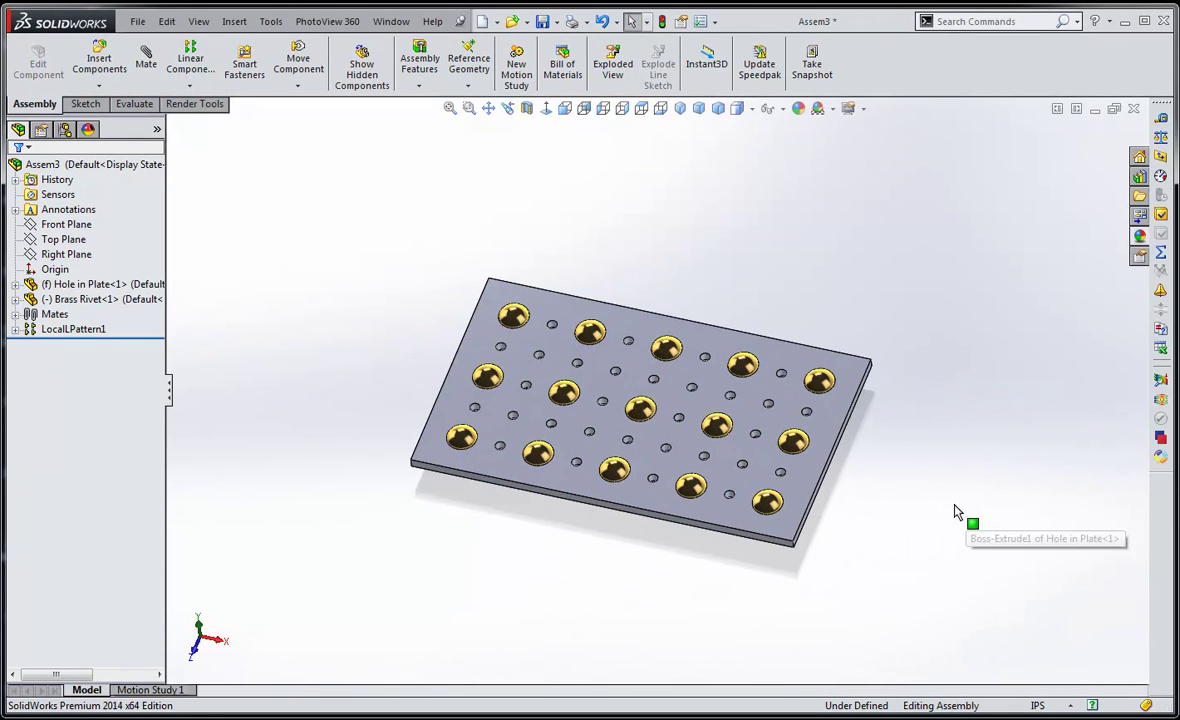
left_click(73, 329)
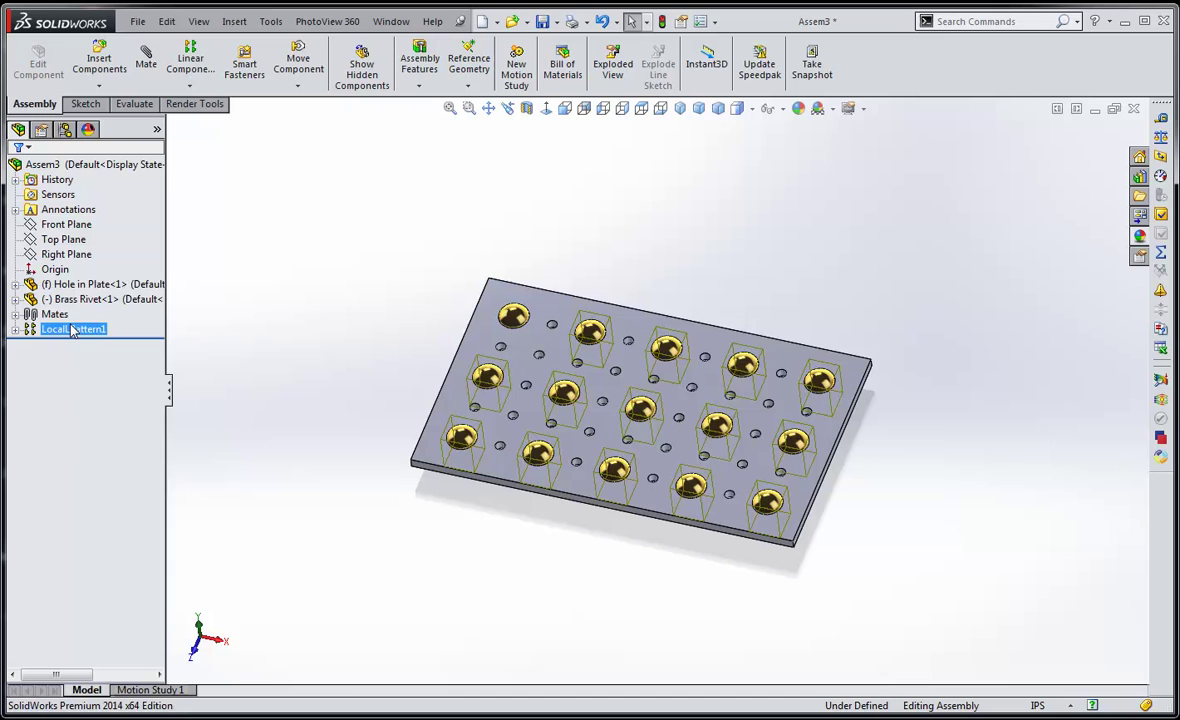
right_click(73, 329)
left_click(82, 274)
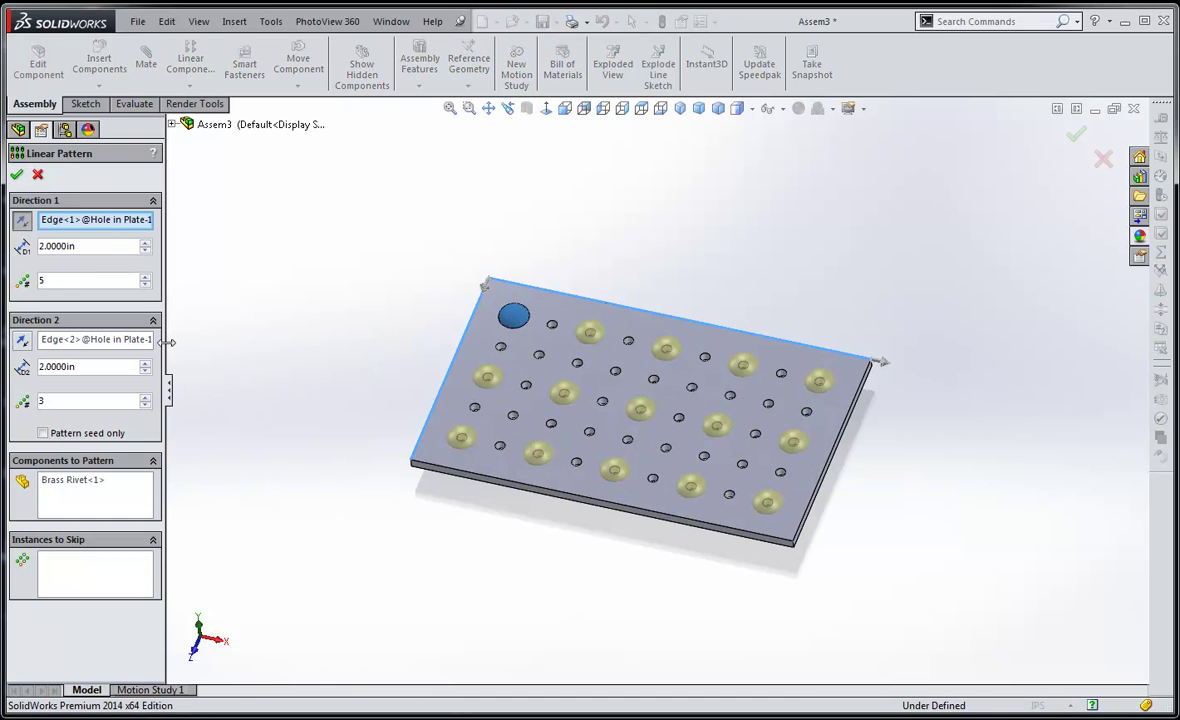
double_click(65, 246)
type("1")
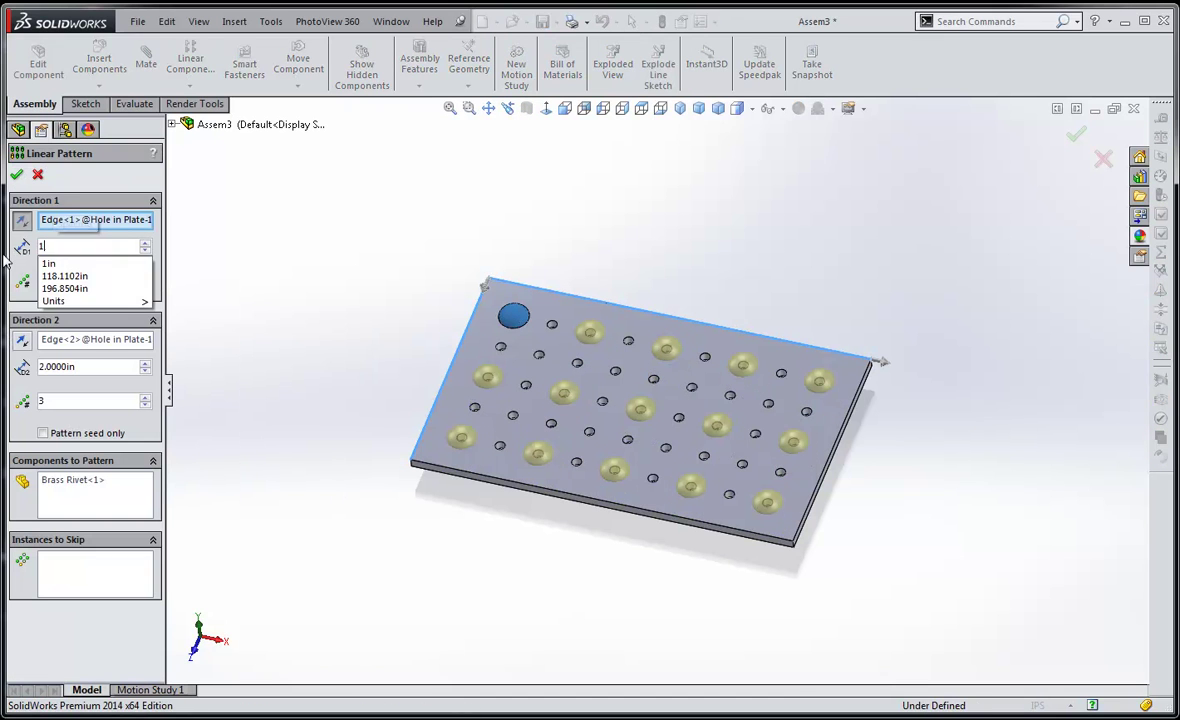
key("Return")
double_click(65, 366)
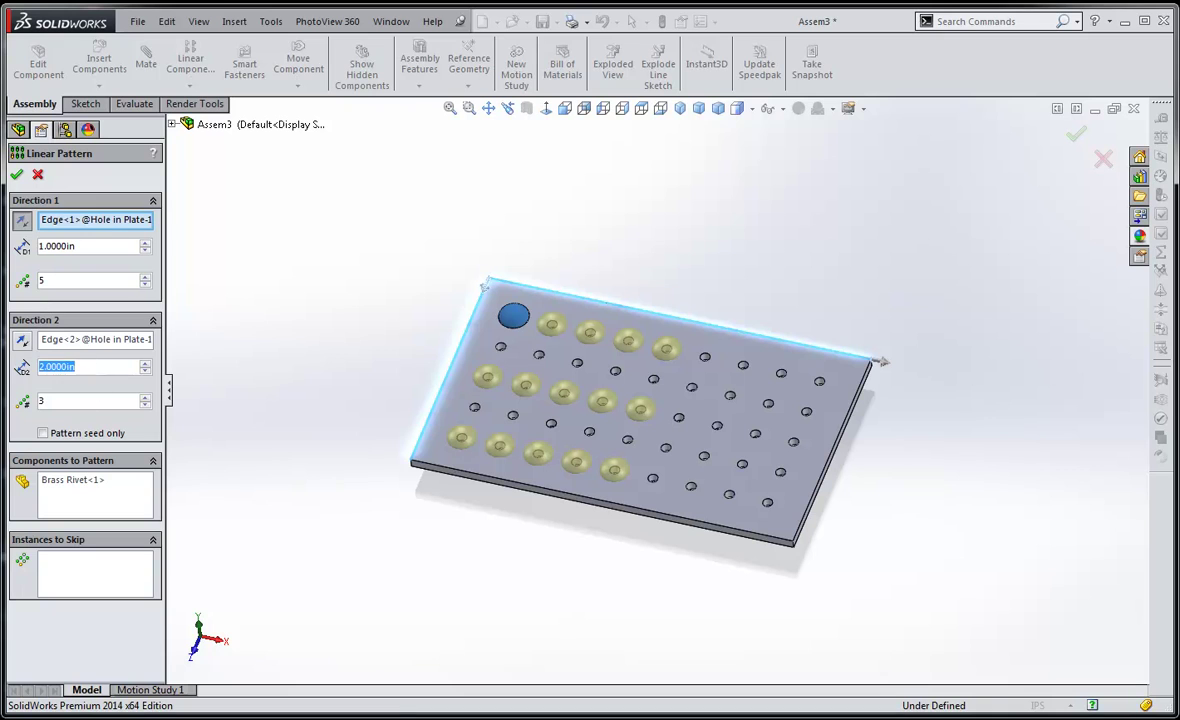
type("1")
key("Return")
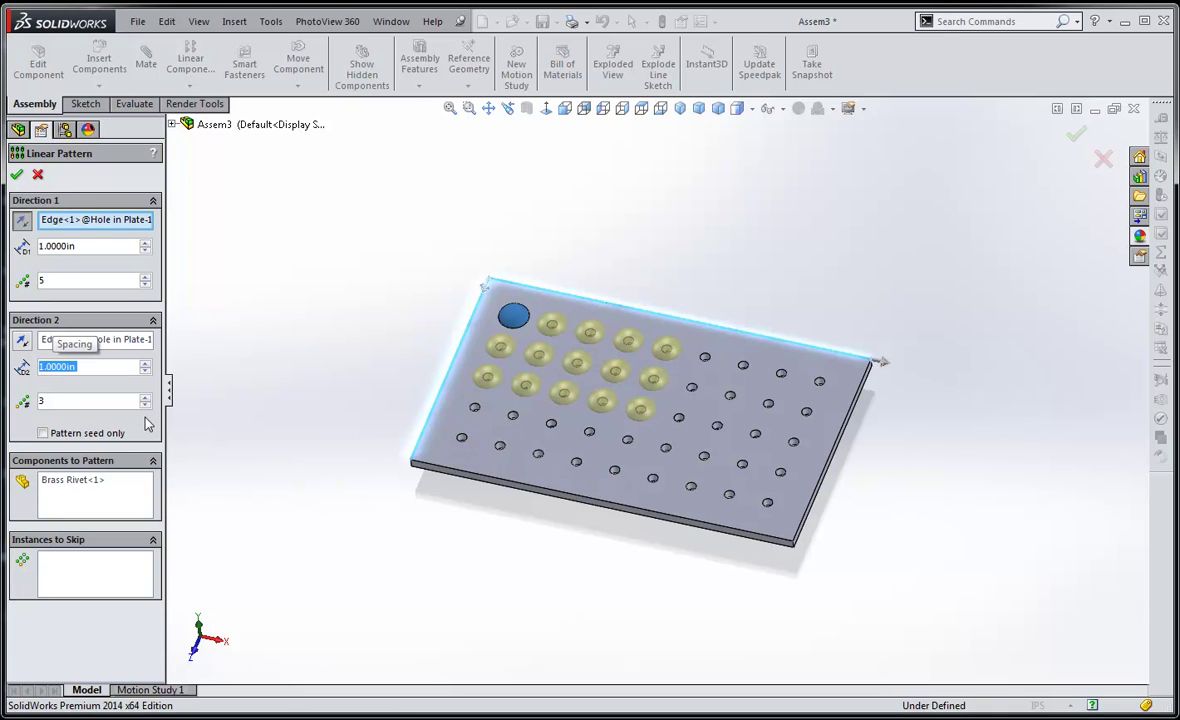
Step: Set the pattern to 9 columns and 5 rows, and accept
left_click(50, 282)
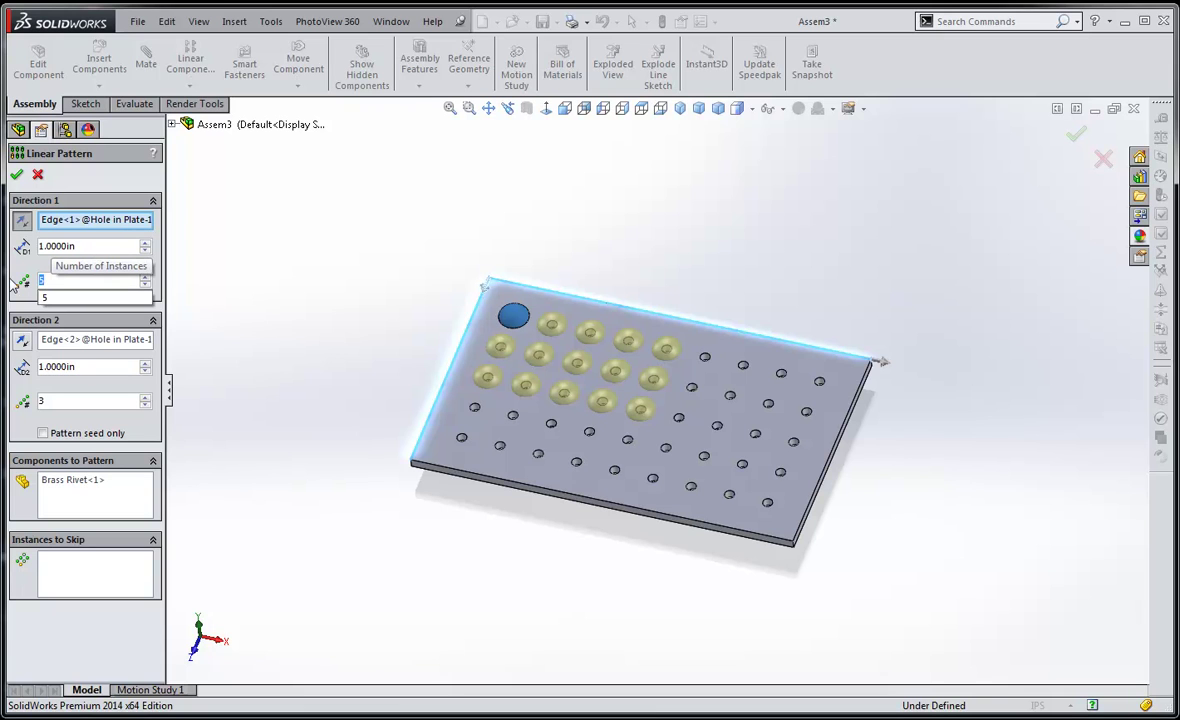
type("9")
key("Return")
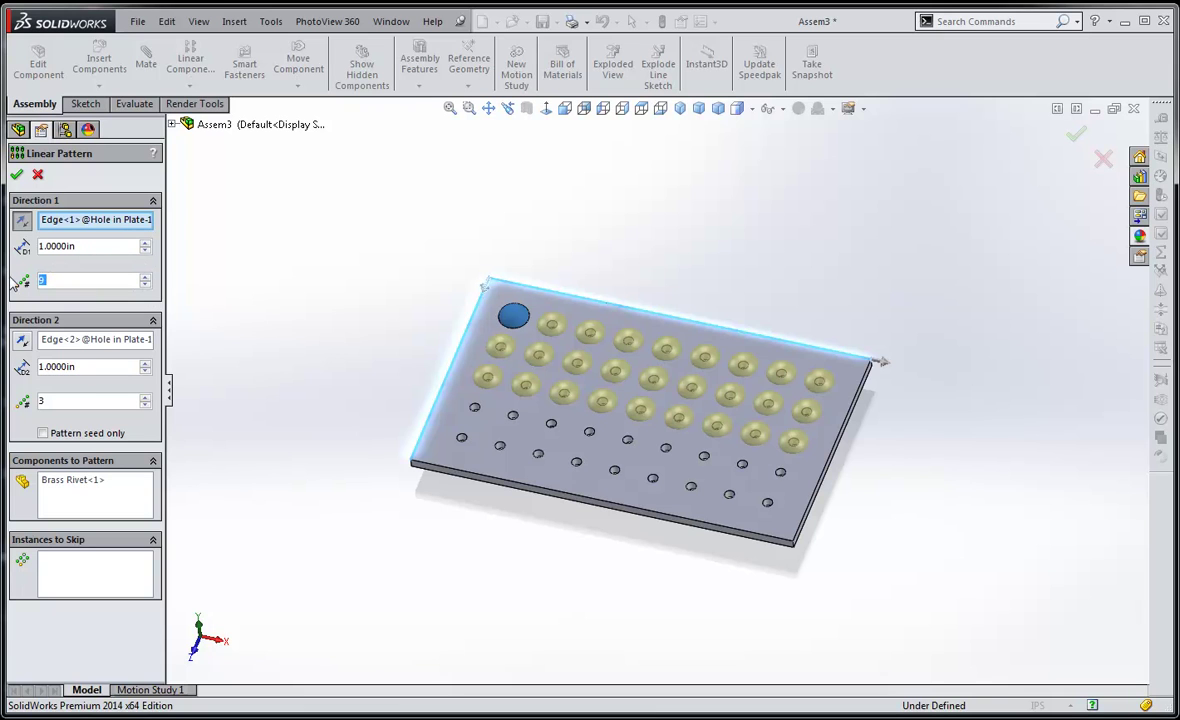
left_click(75, 401)
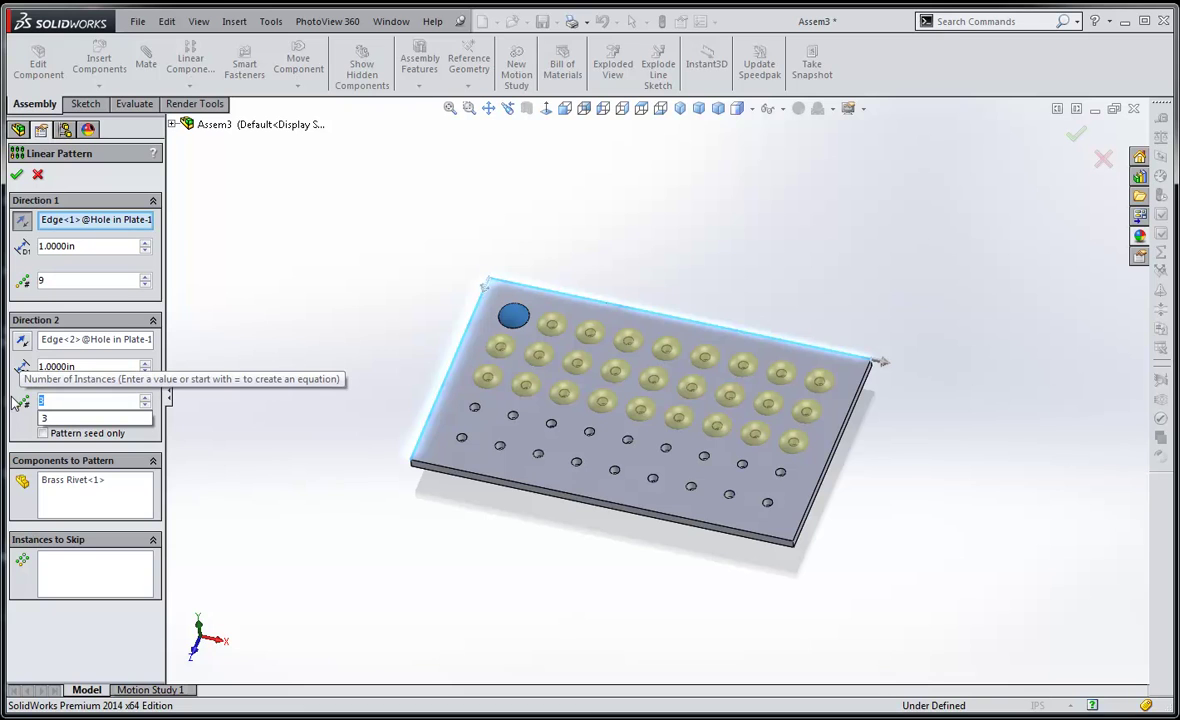
type("5")
key("Return")
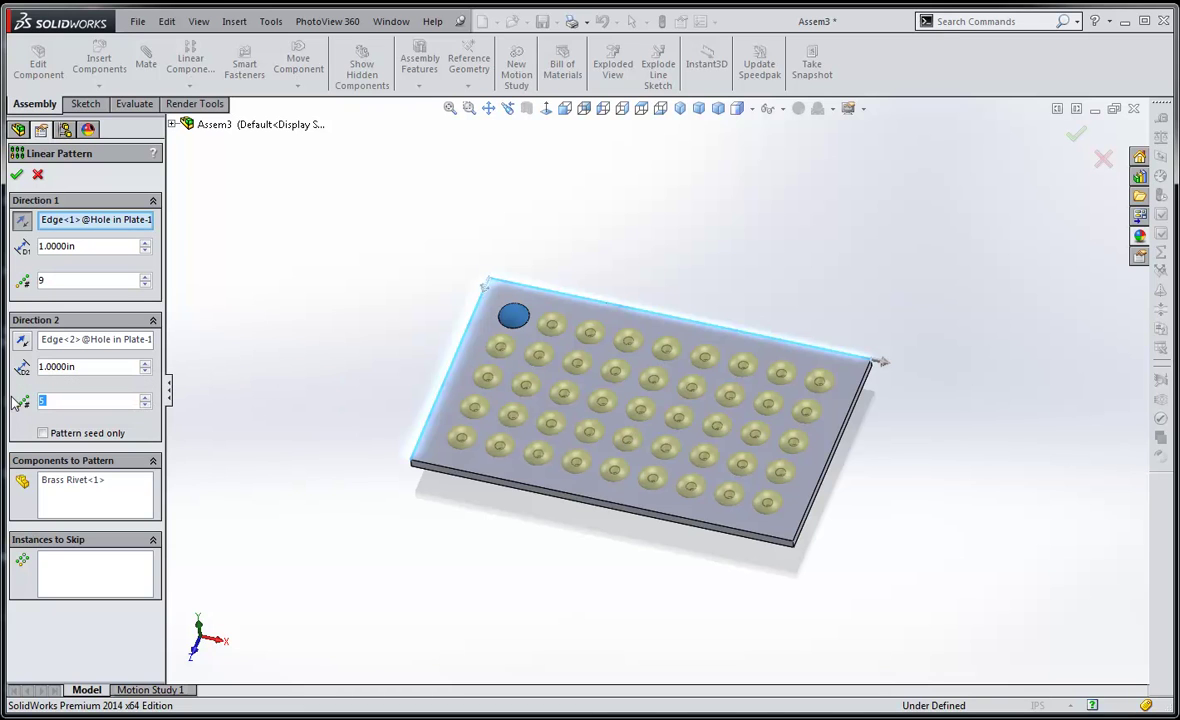
left_click(16, 174)
mouse_move(363, 563)
middle_mouse_down()
mouse_move(377, 140)
mouse_move(364, 580)
mouse_move(354, 571)
middle_mouse_up()
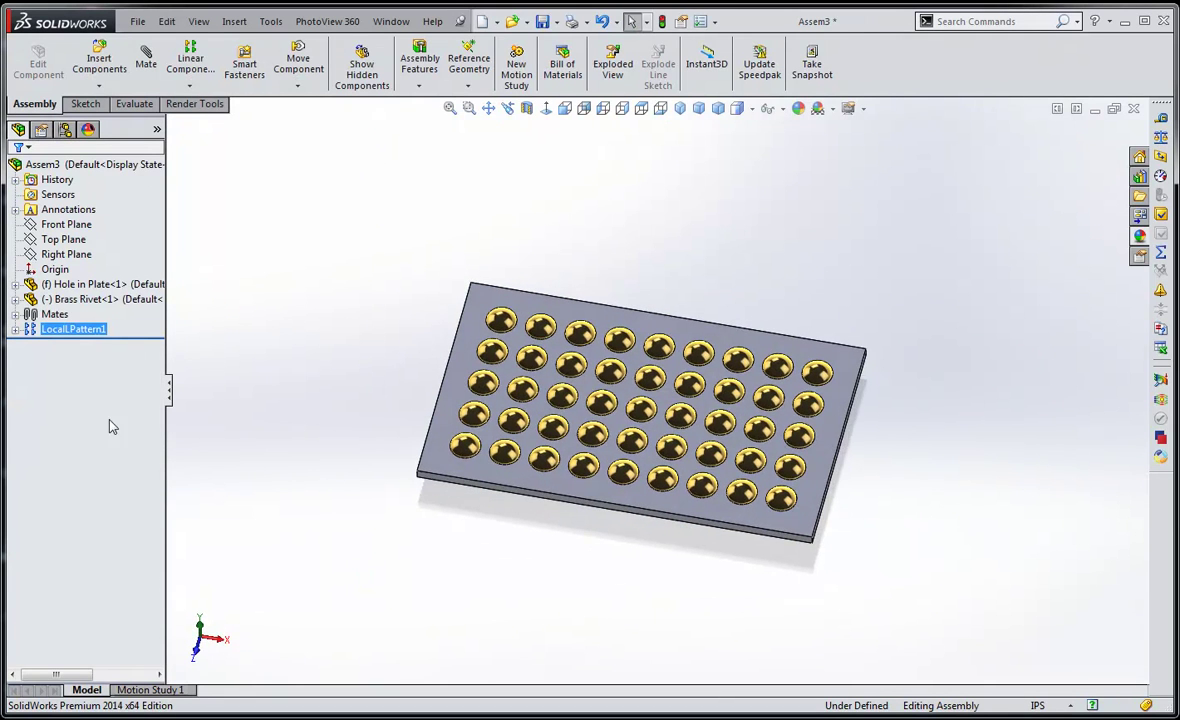
Step: Edit LocalLPattern1 to 2 instances at 8 in spacing in Direction 1
right_click(65, 339)
left_click(70, 292)
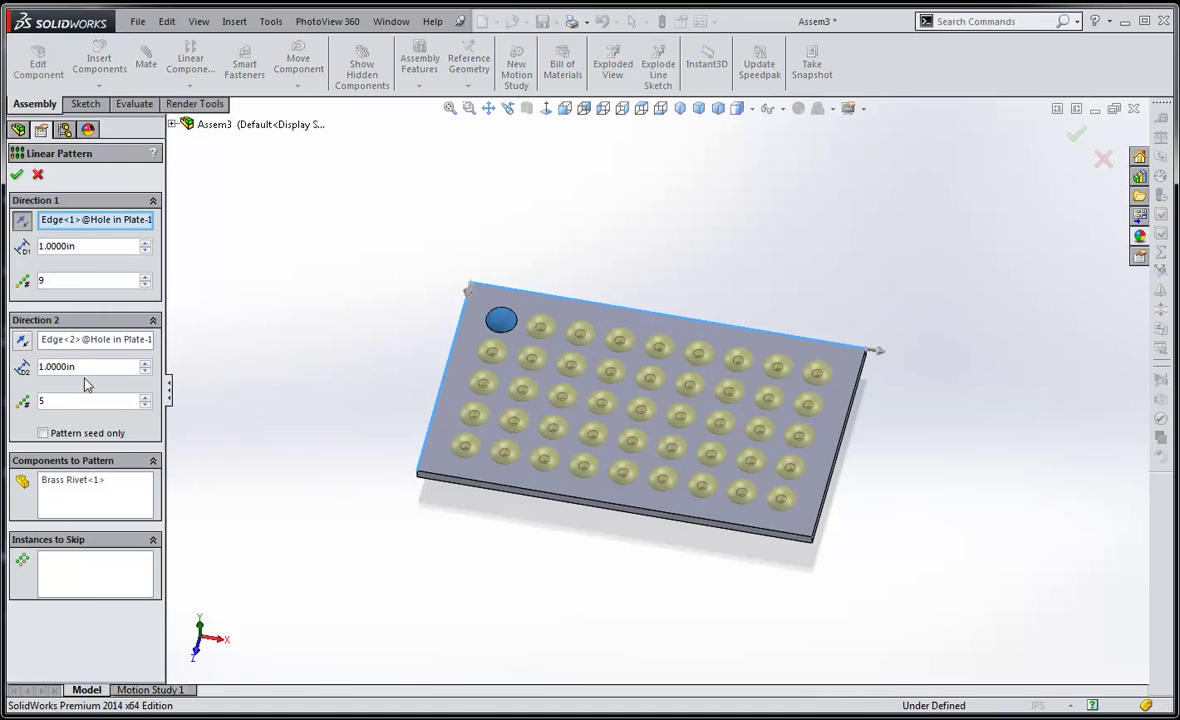
double_click(68, 279)
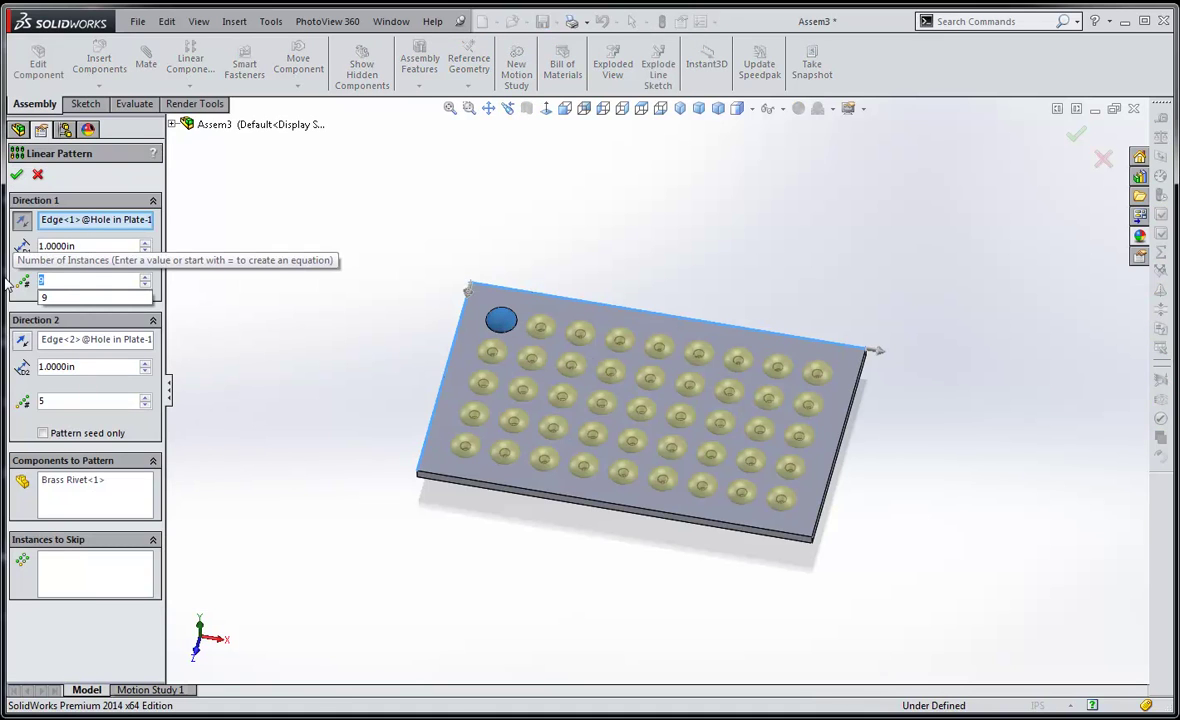
type("2")
left_click(84, 246)
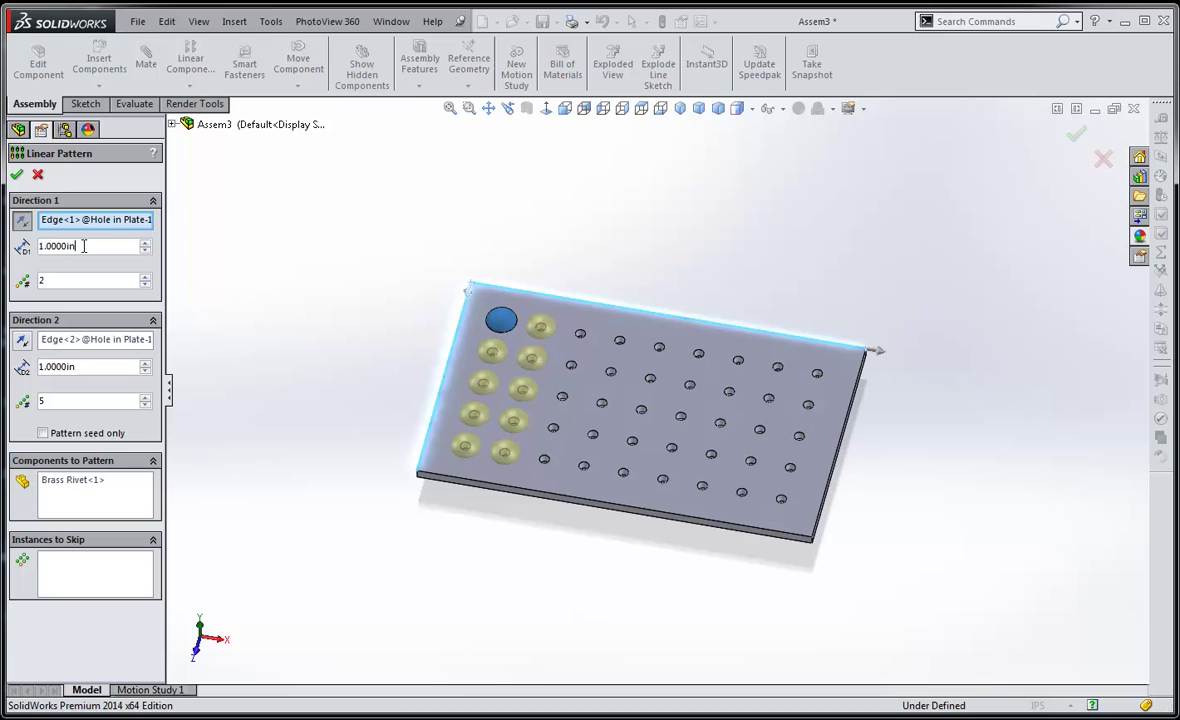
left_click_drag(2, 246, 2, 228)
type("9")
key("Return")
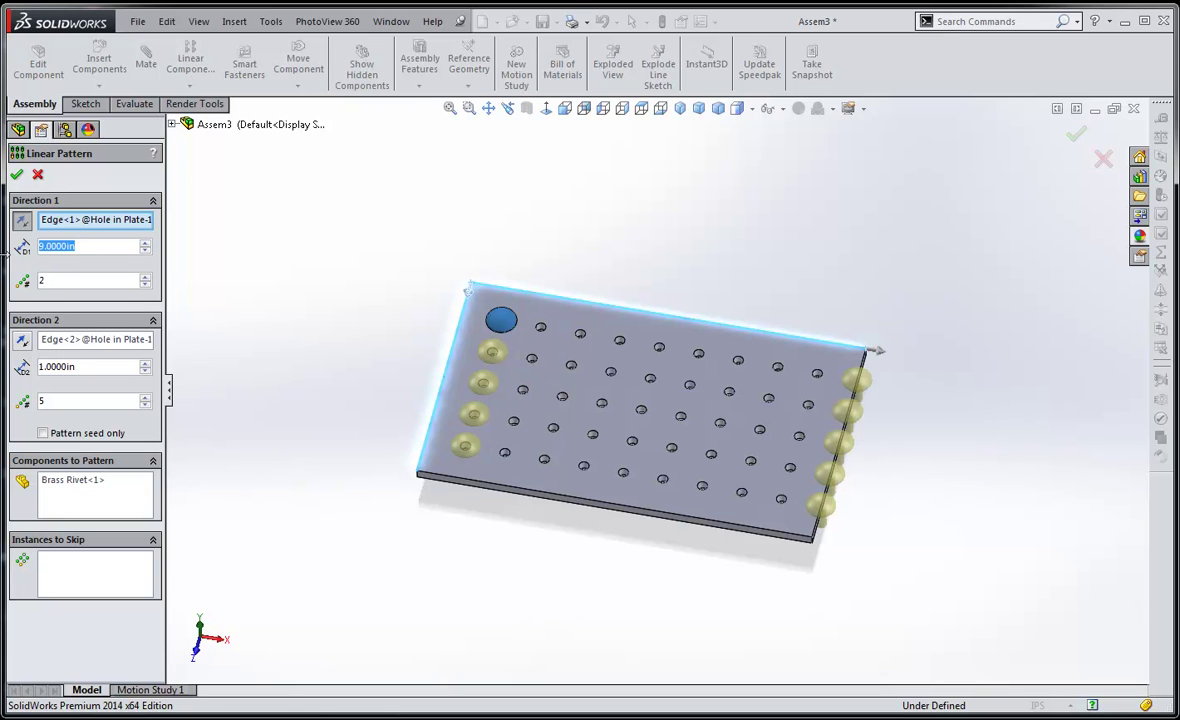
type("8")
key("Return")
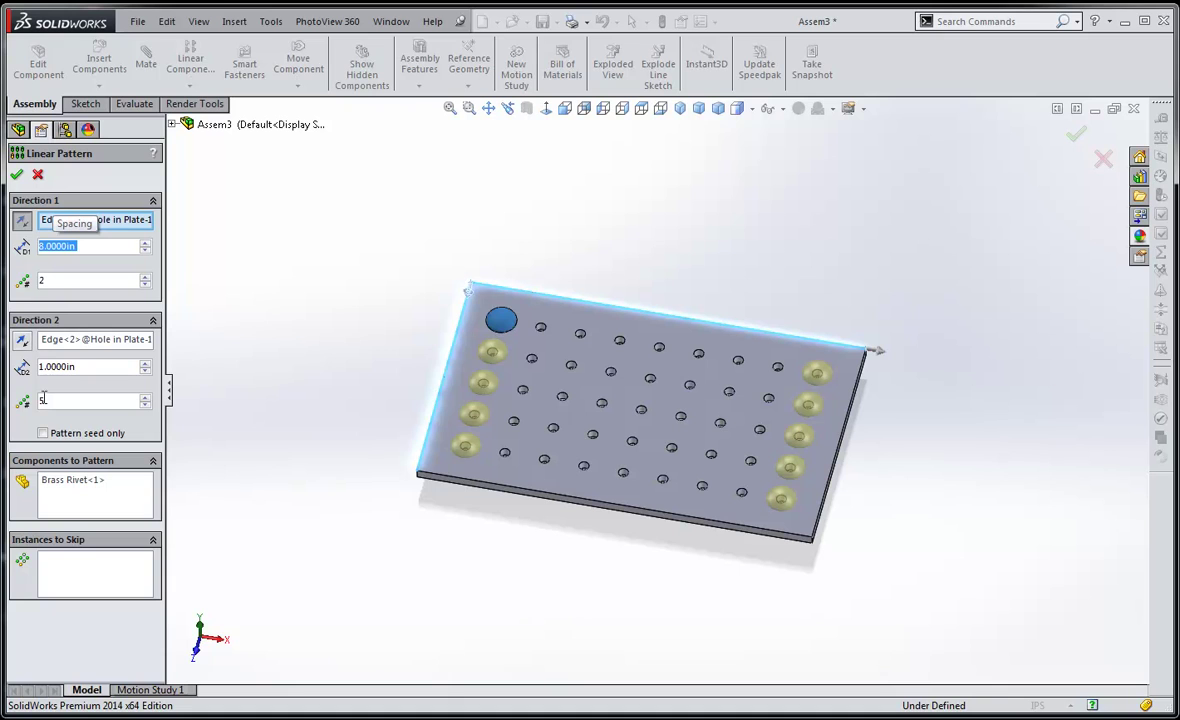
Step: Set Direction 2 to 2 instances at 4 in spacing, and accept
double_click(57, 401)
type("52")
key("Return")
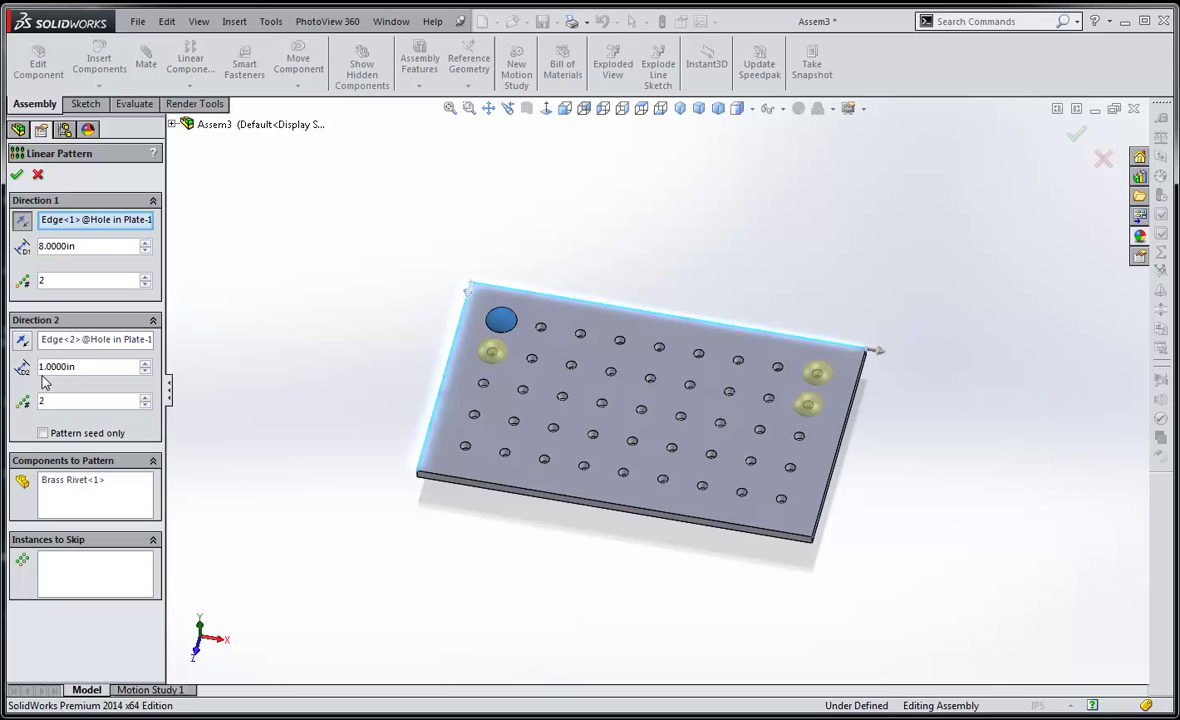
double_click(96, 370)
type("4")
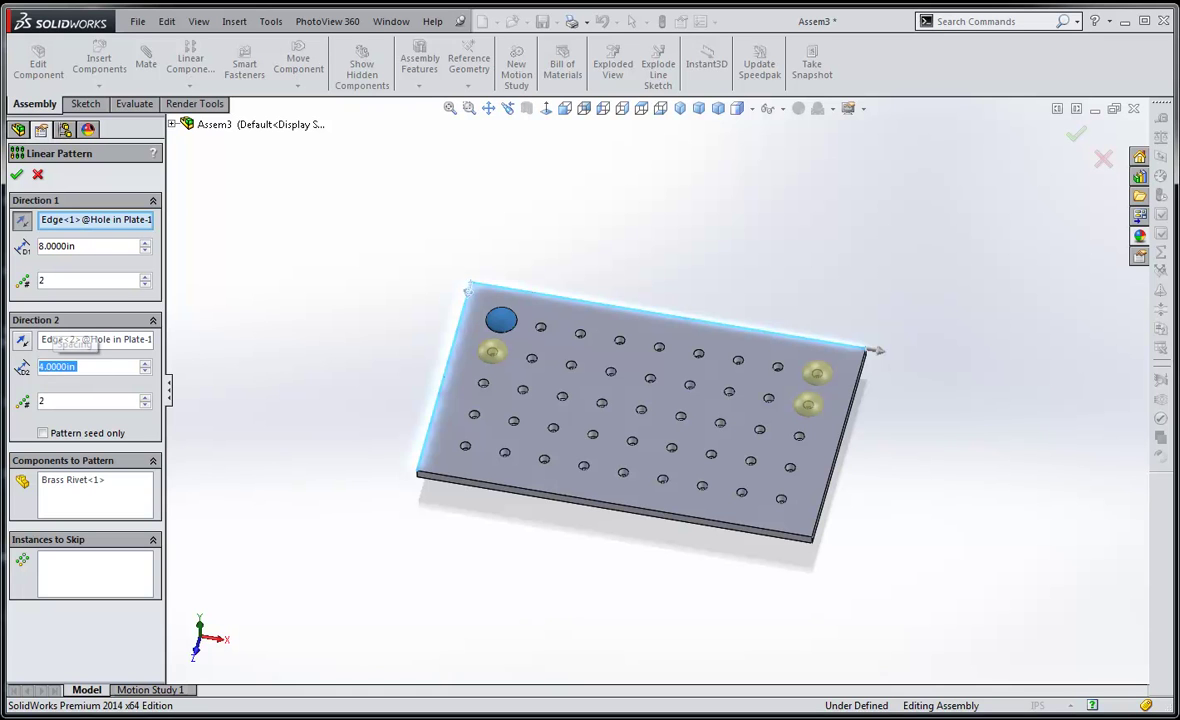
key("Return")
left_click(17, 174)
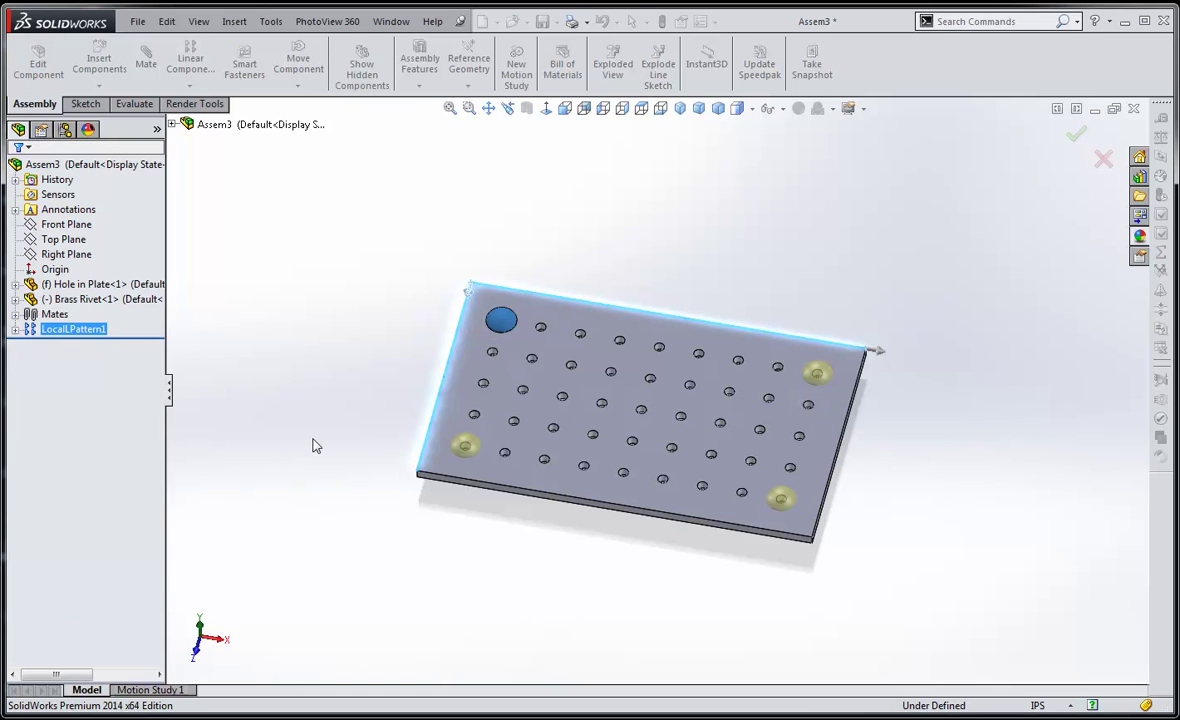
Step: Create Part3 from the ANSI_Part template and open Sketch1 on its Top Plane
mouse_move(281, 601)
middle_mouse_down()
mouse_move(318, 277)
mouse_move(303, 635)
mouse_move(284, 590)
middle_mouse_up()
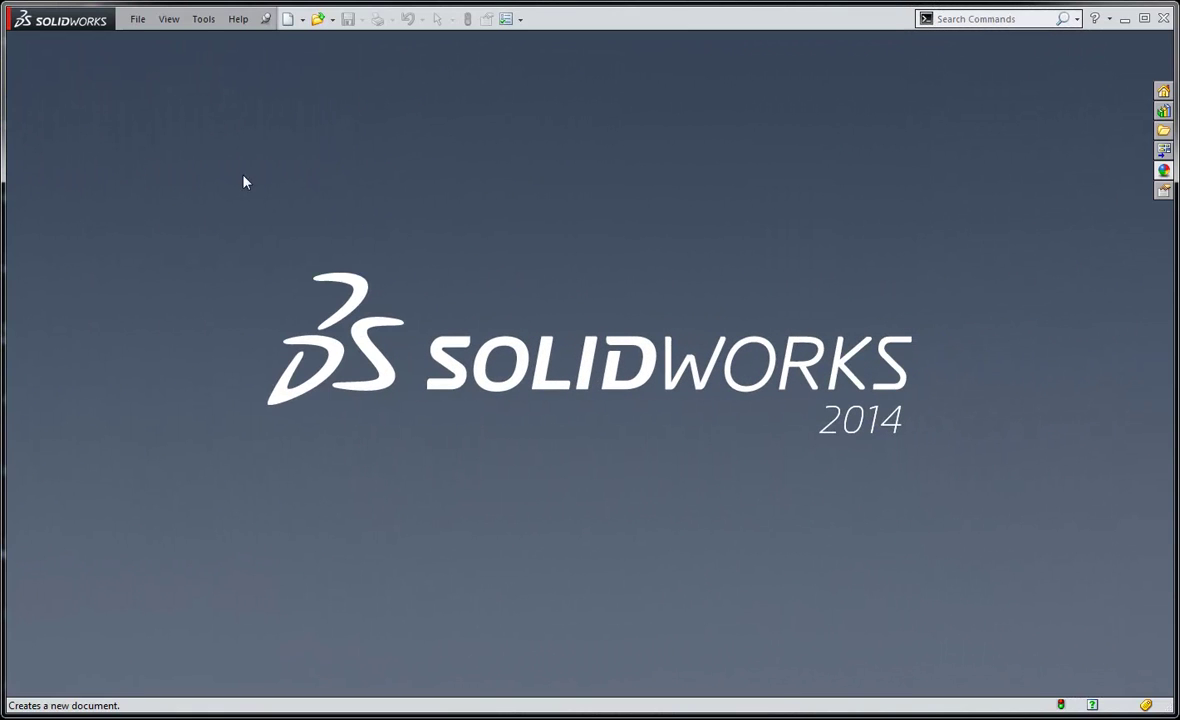
left_click(287, 20)
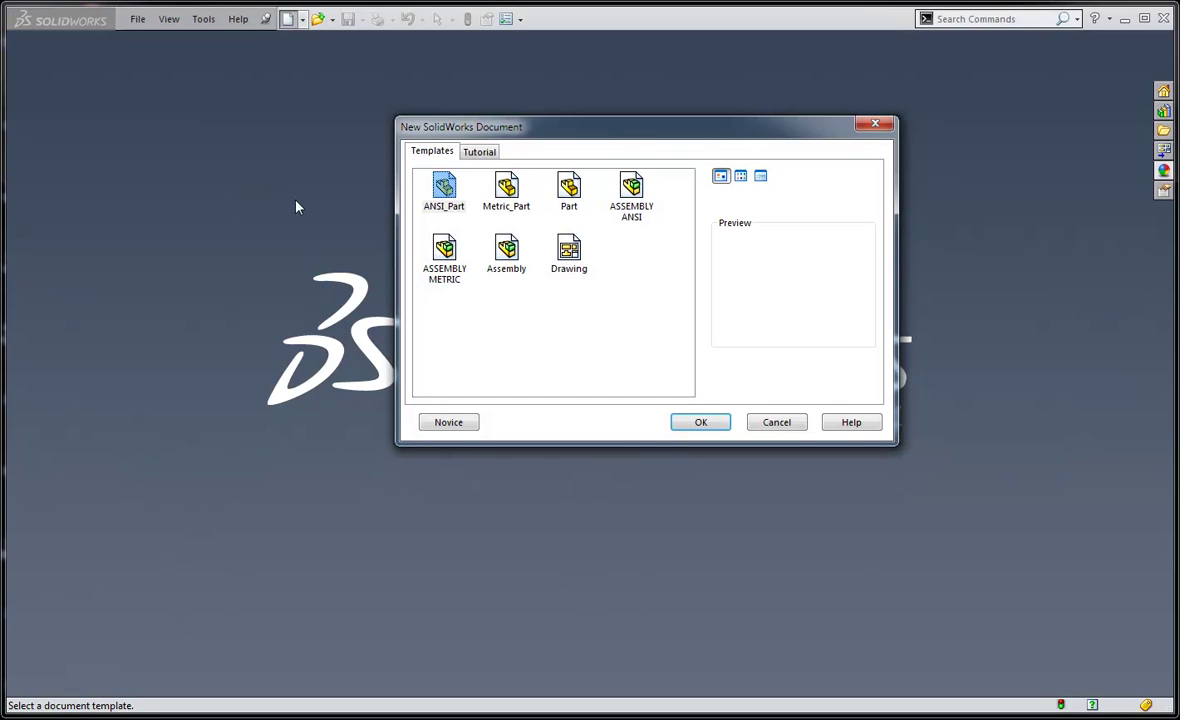
left_click(453, 217)
key("Return")
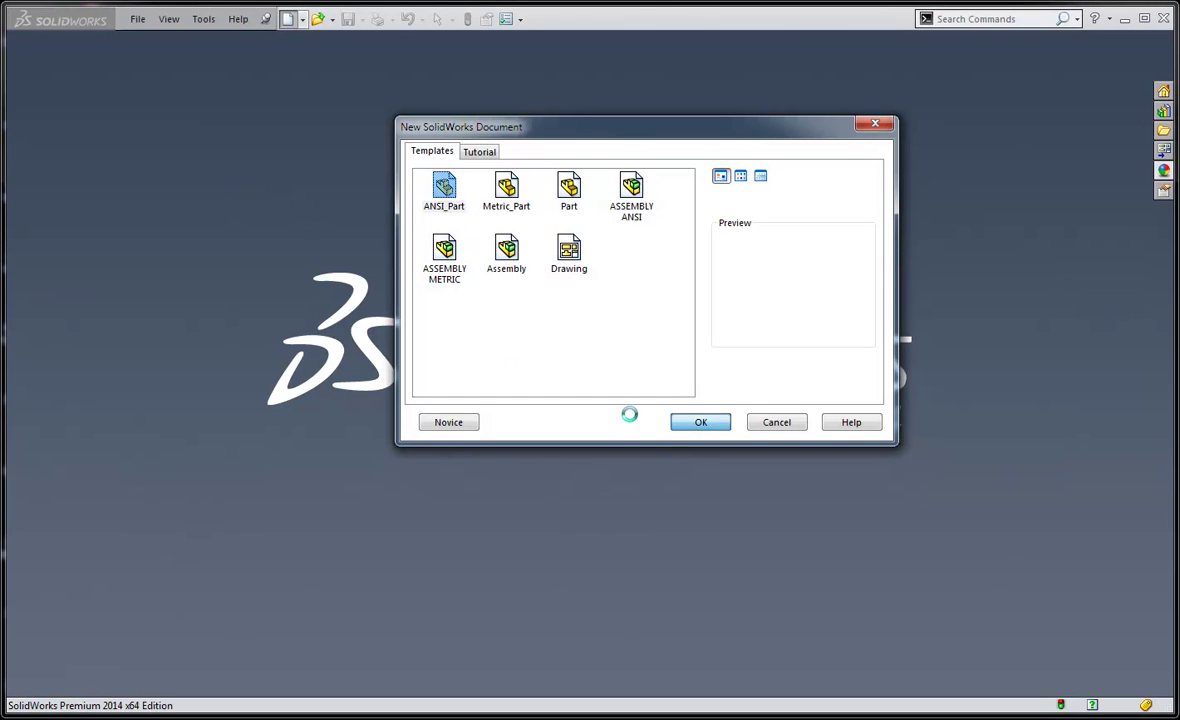
left_click(36, 284)
left_click(63, 253)
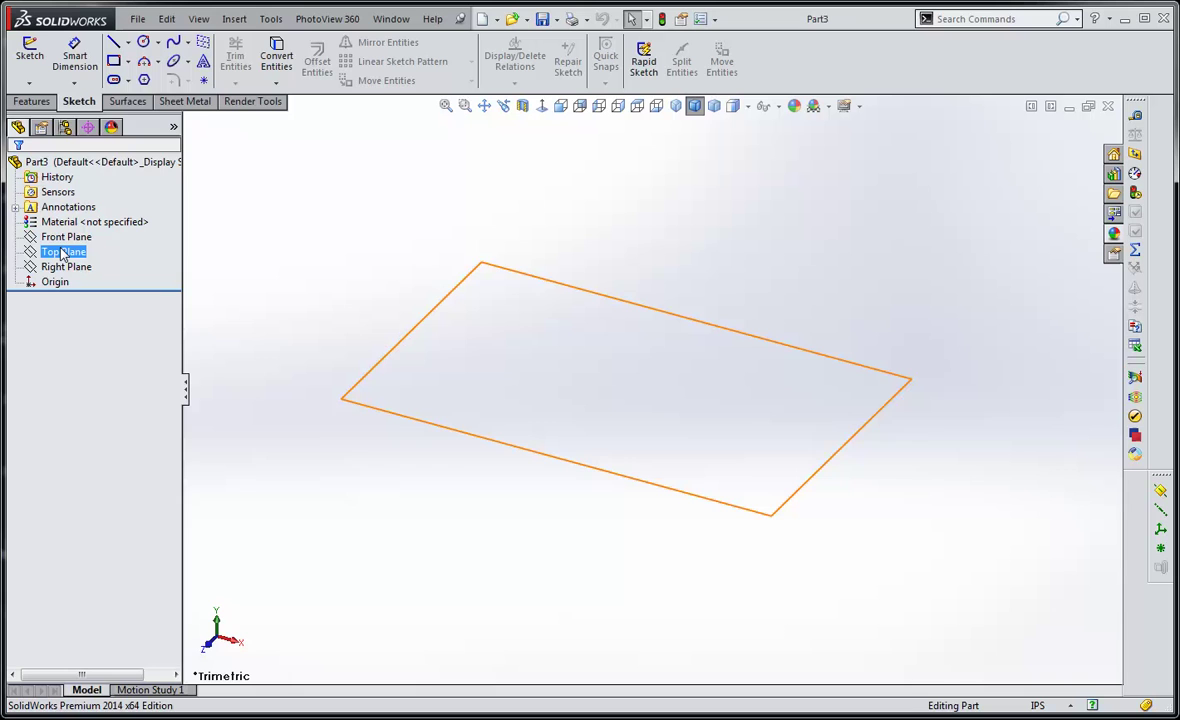
left_click(30, 55)
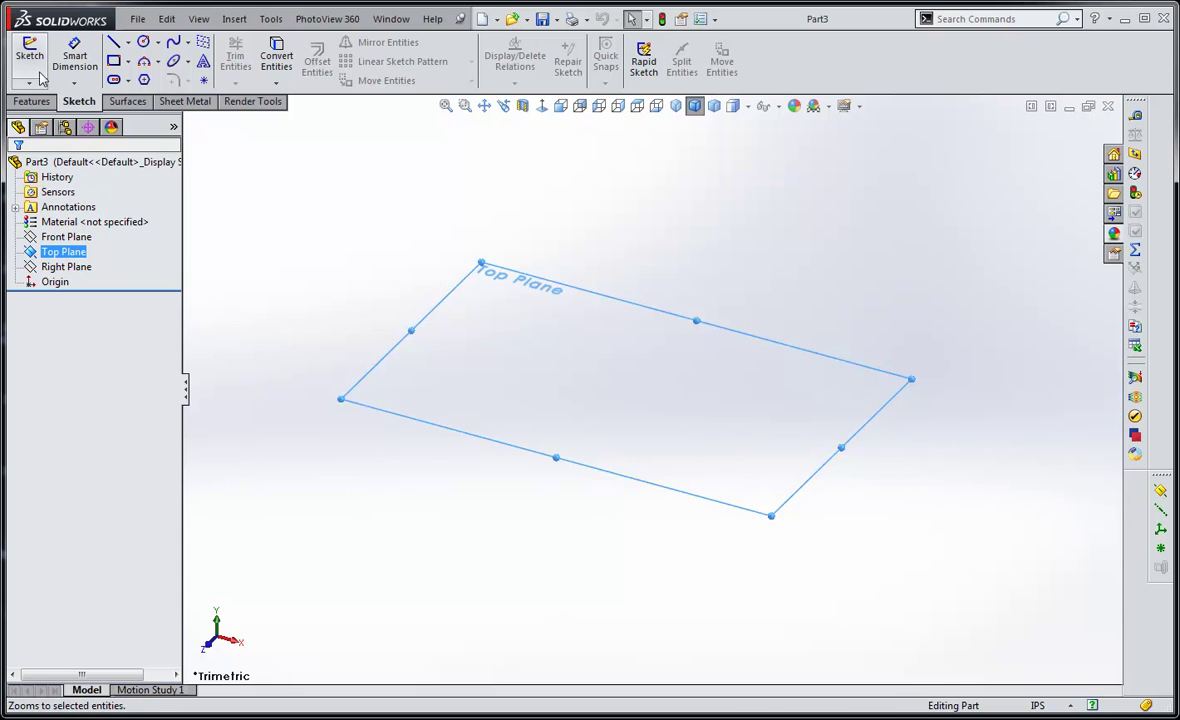
left_click(277, 311)
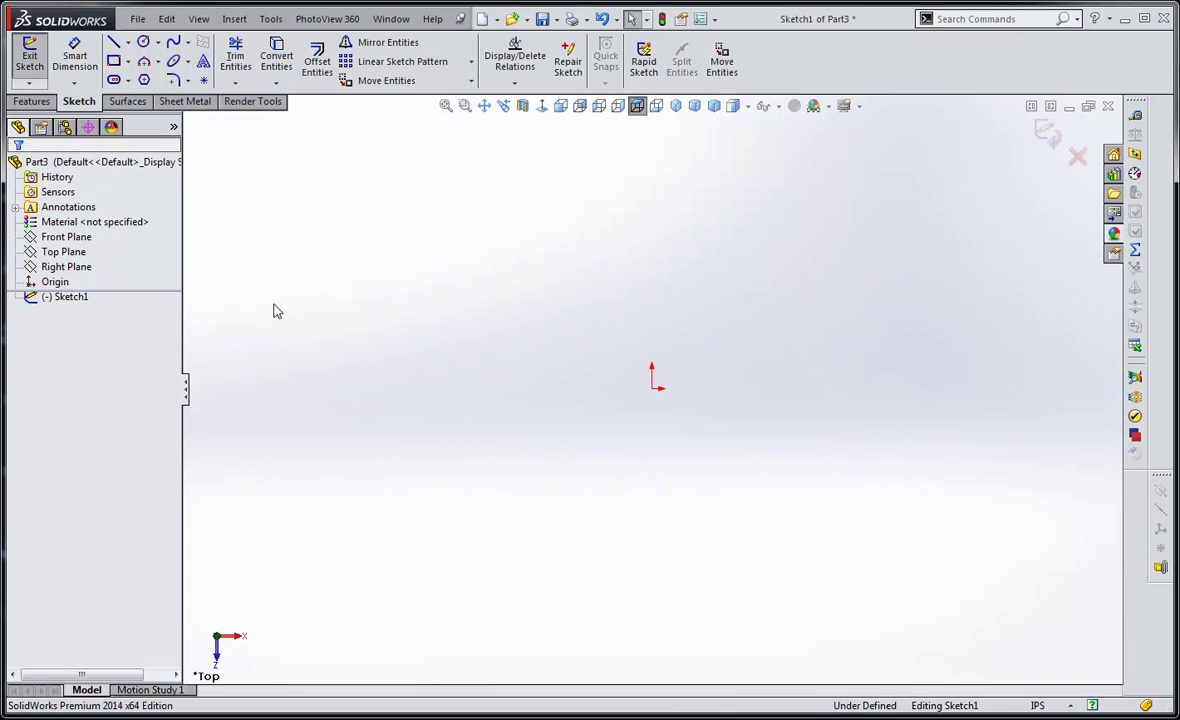
Step: Draw a horizontal centerpoint straight slot with its centre on the sketch origin
left_click(128, 82)
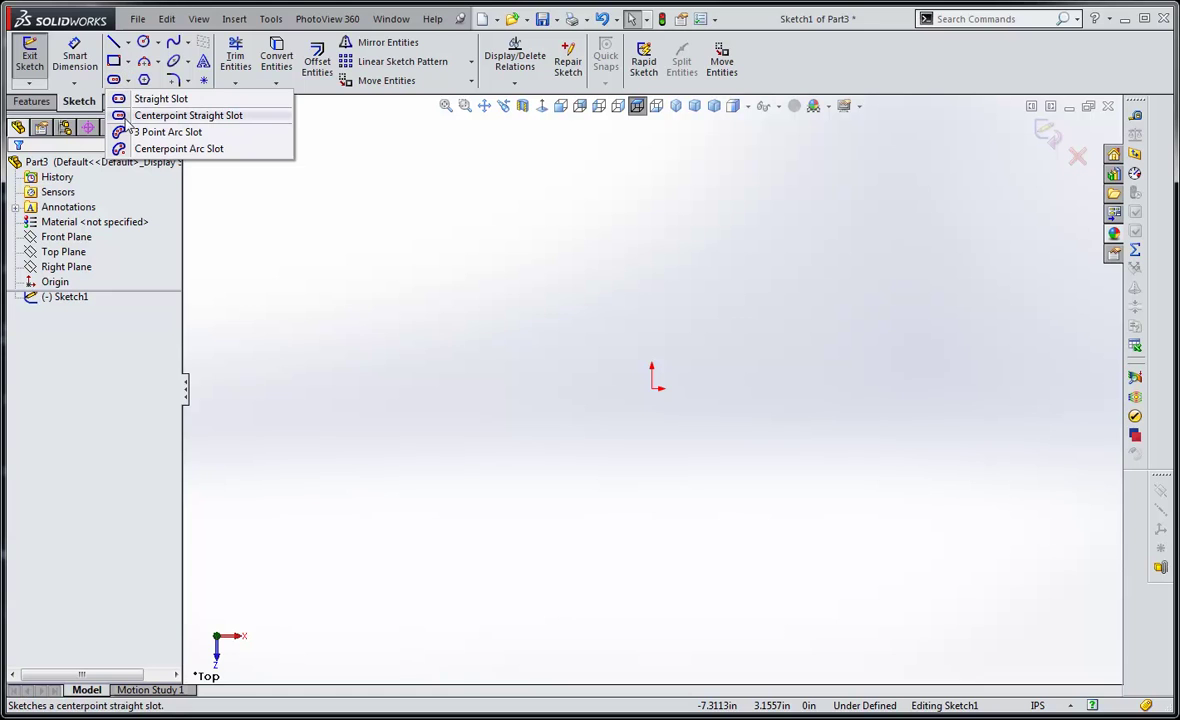
left_click(121, 116)
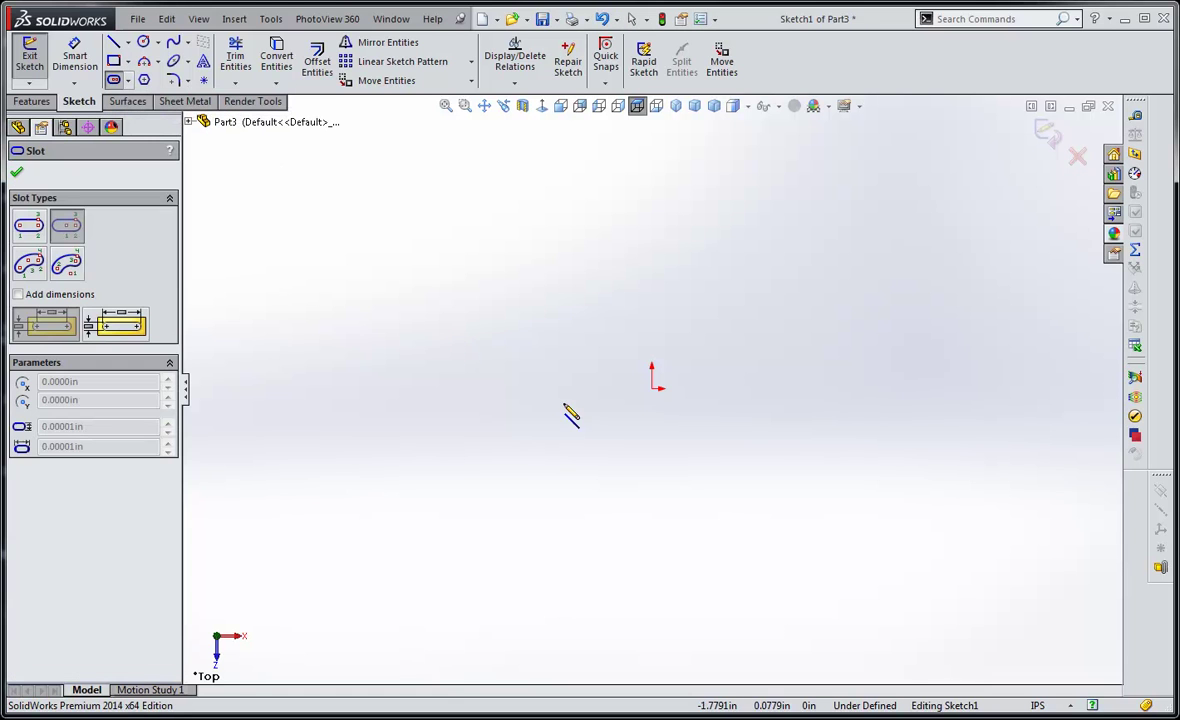
left_click(652, 388)
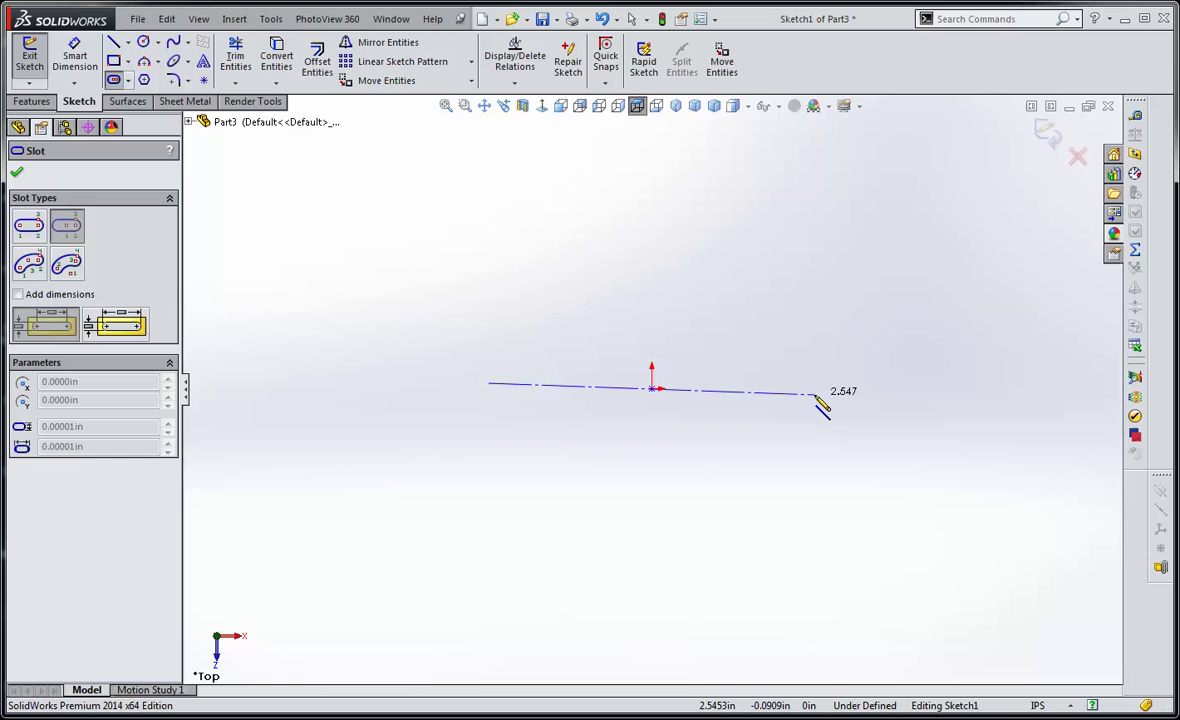
left_click(937, 389)
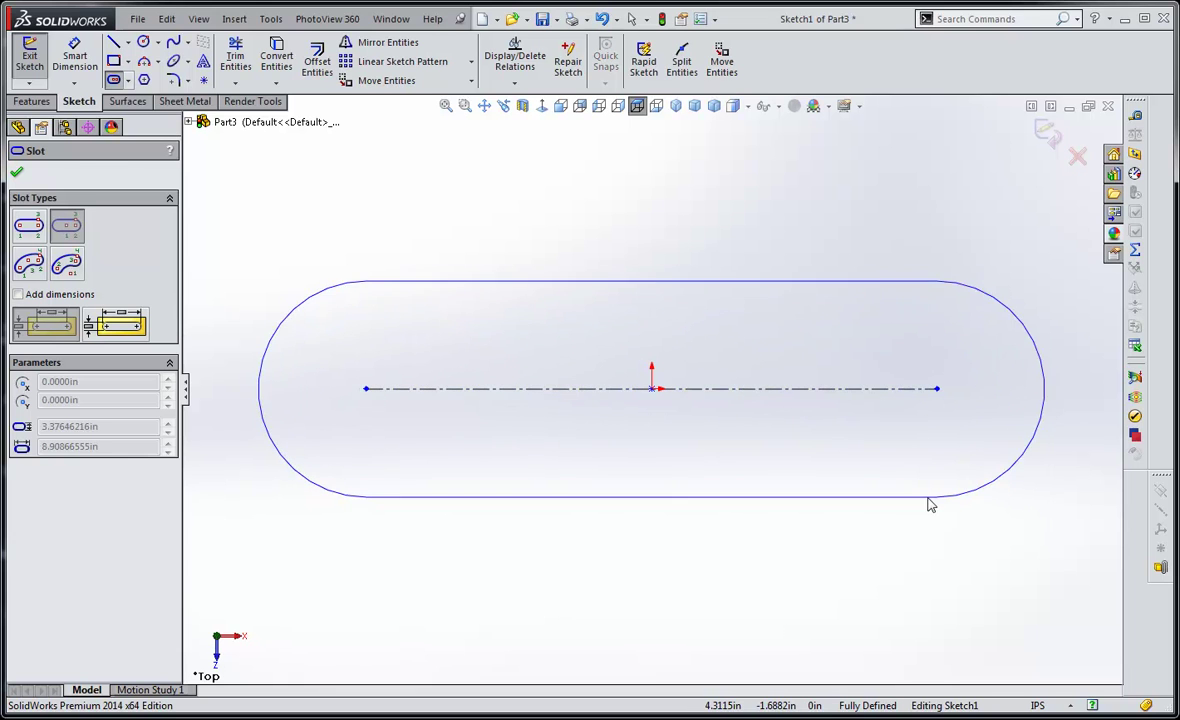
left_click(930, 490)
key("Escape")
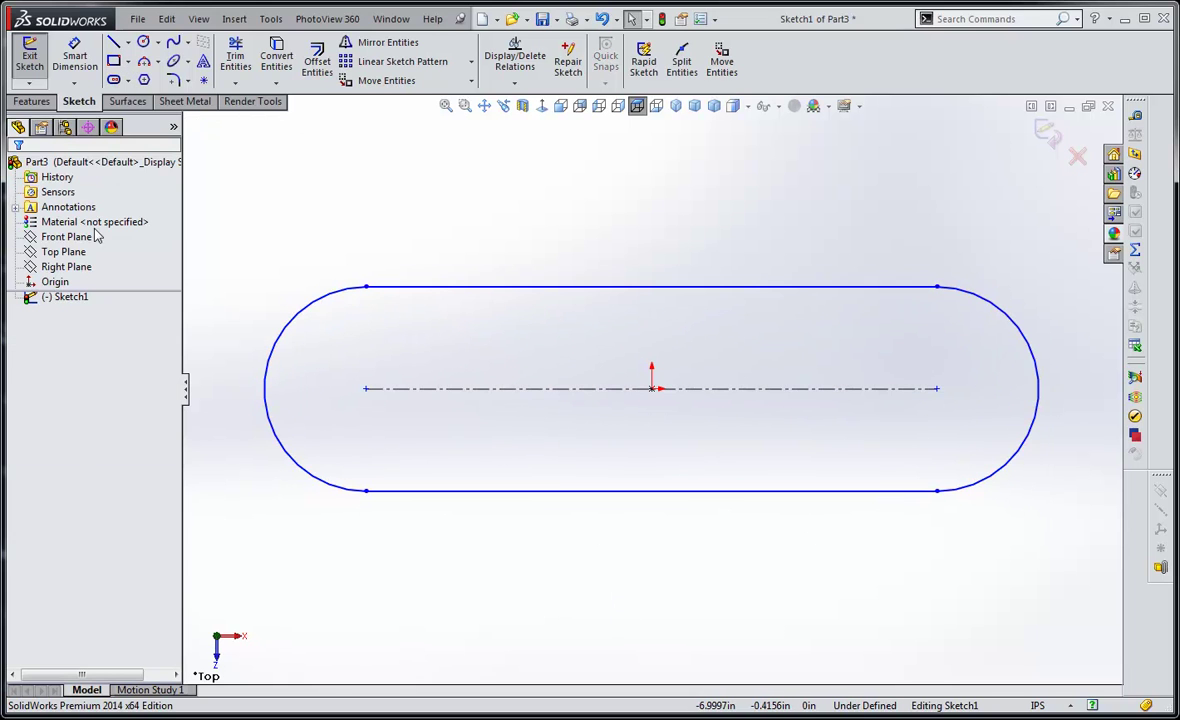
Step: Dimension the slot's width, top edge to bottom edge, as 3 inches
left_click(80, 50)
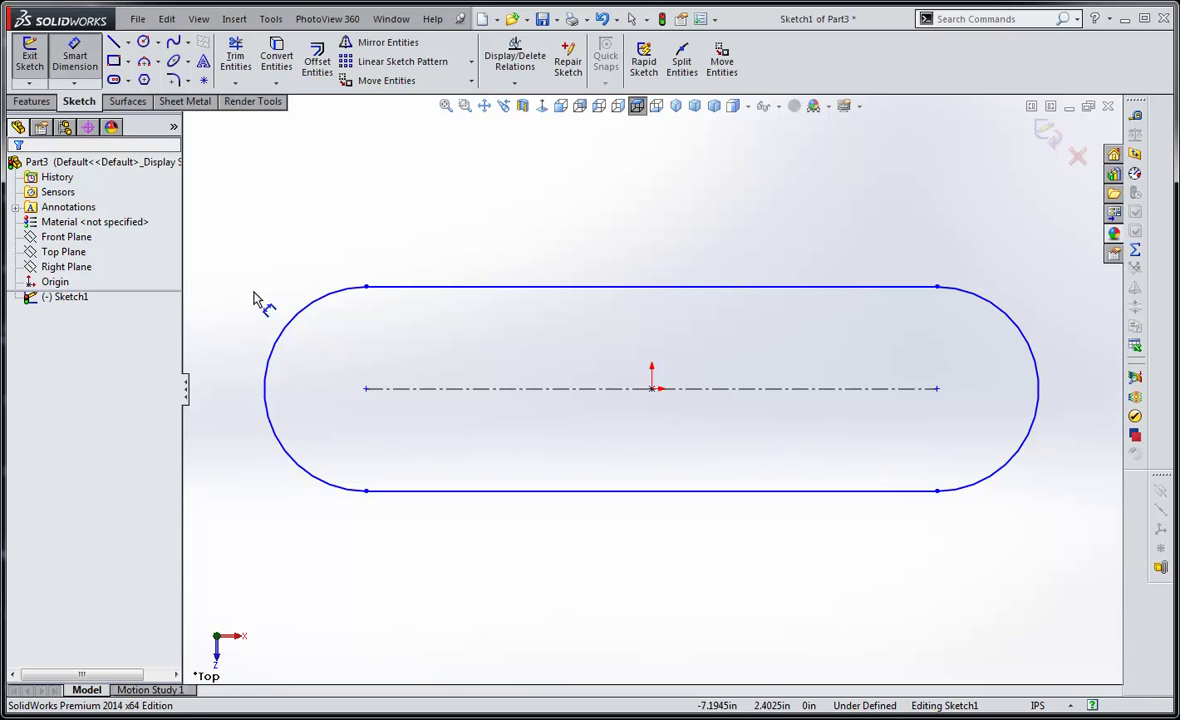
left_click(490, 288)
left_click(515, 490)
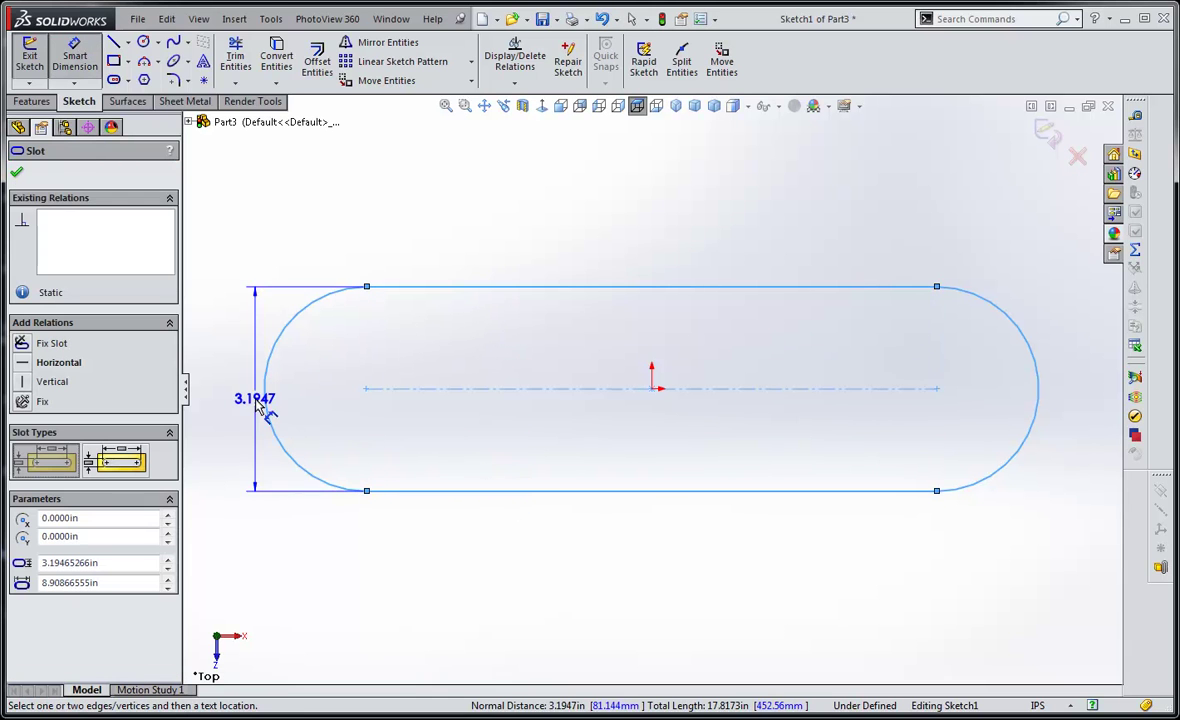
left_click(232, 400)
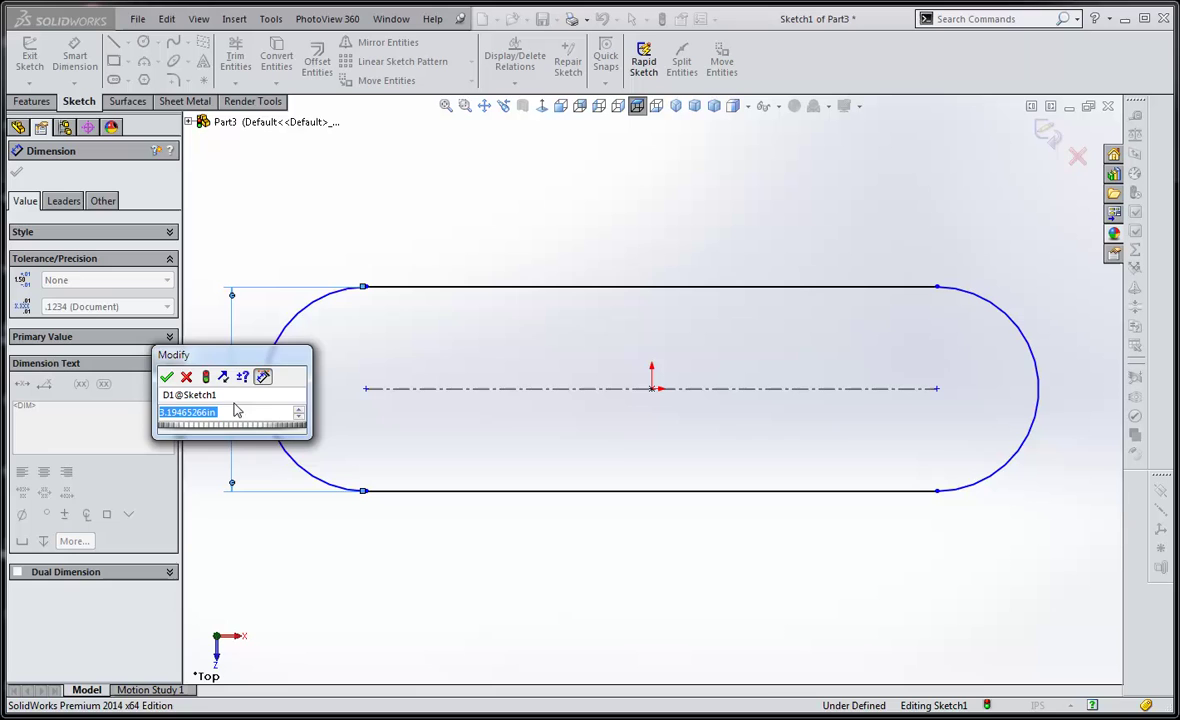
type("3")
key("Return")
left_click(453, 611)
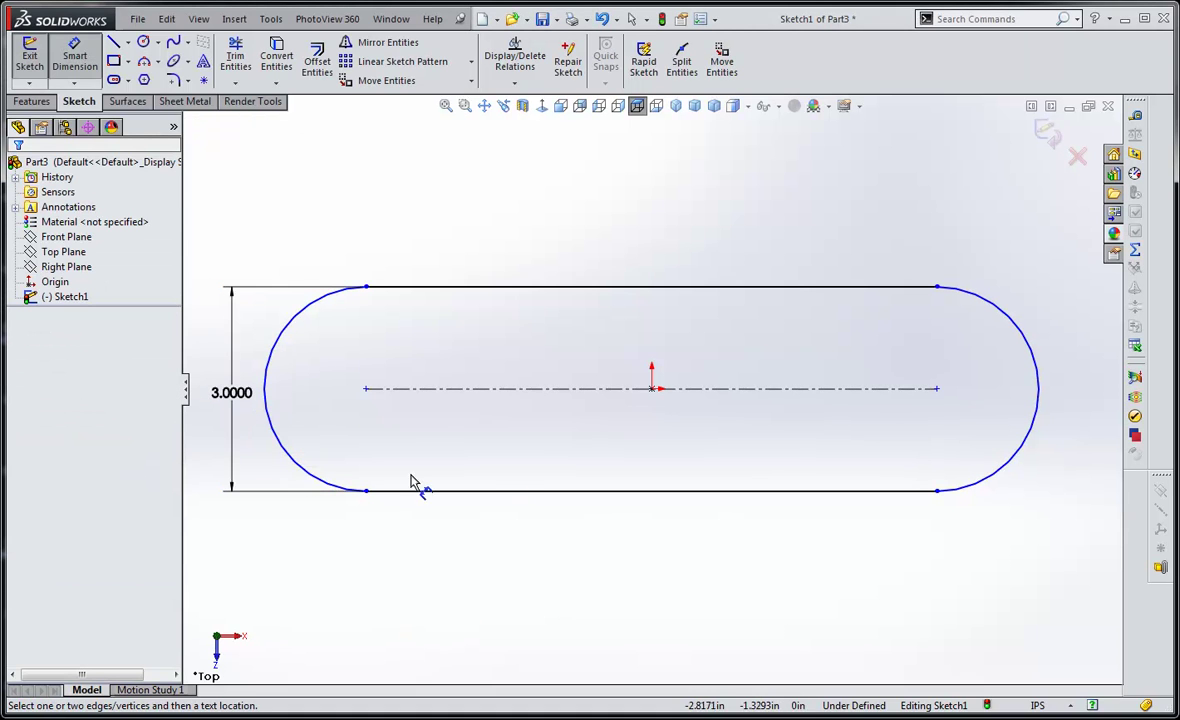
Step: Add an 8-inch arc-centre distance, then delete that 8.0000 dimension
left_click(273, 378)
left_click(1044, 372)
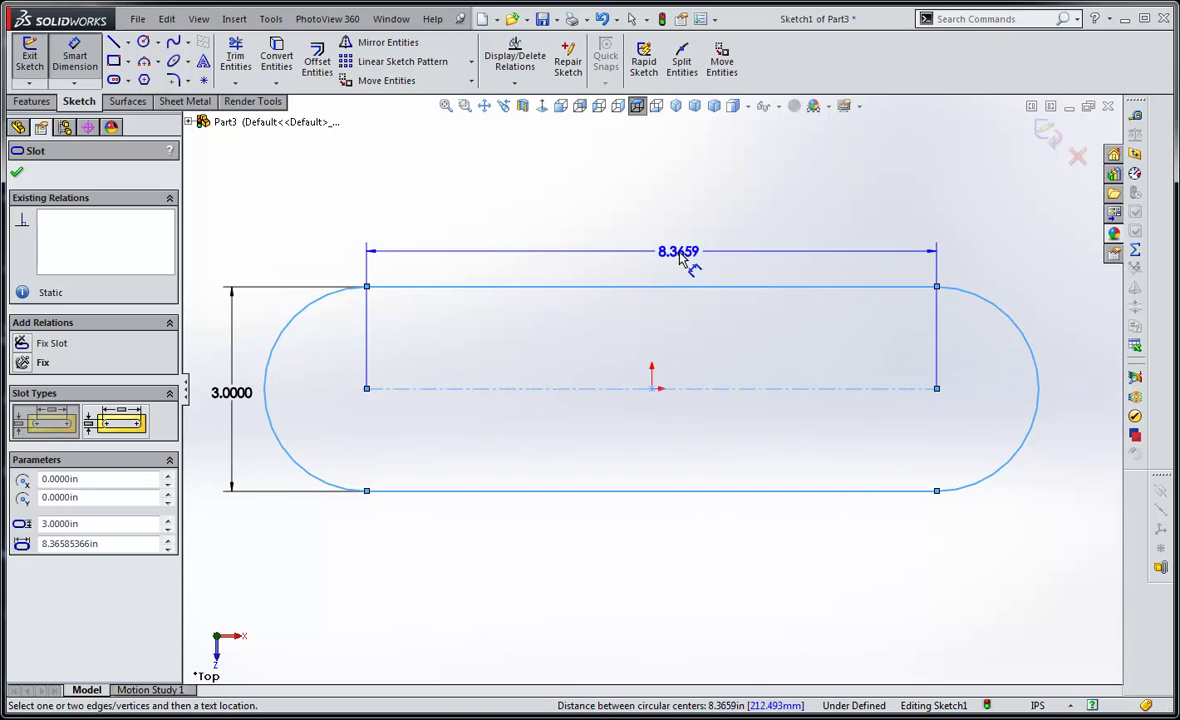
left_click(658, 228)
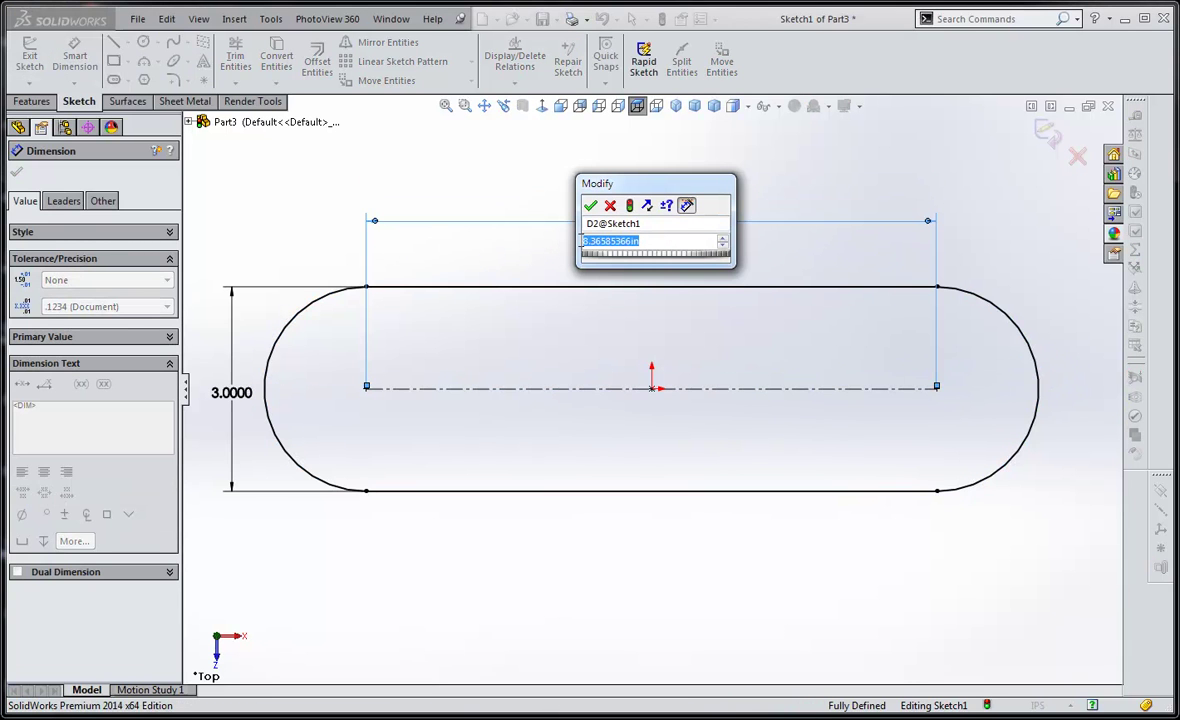
type("8")
key("Return")
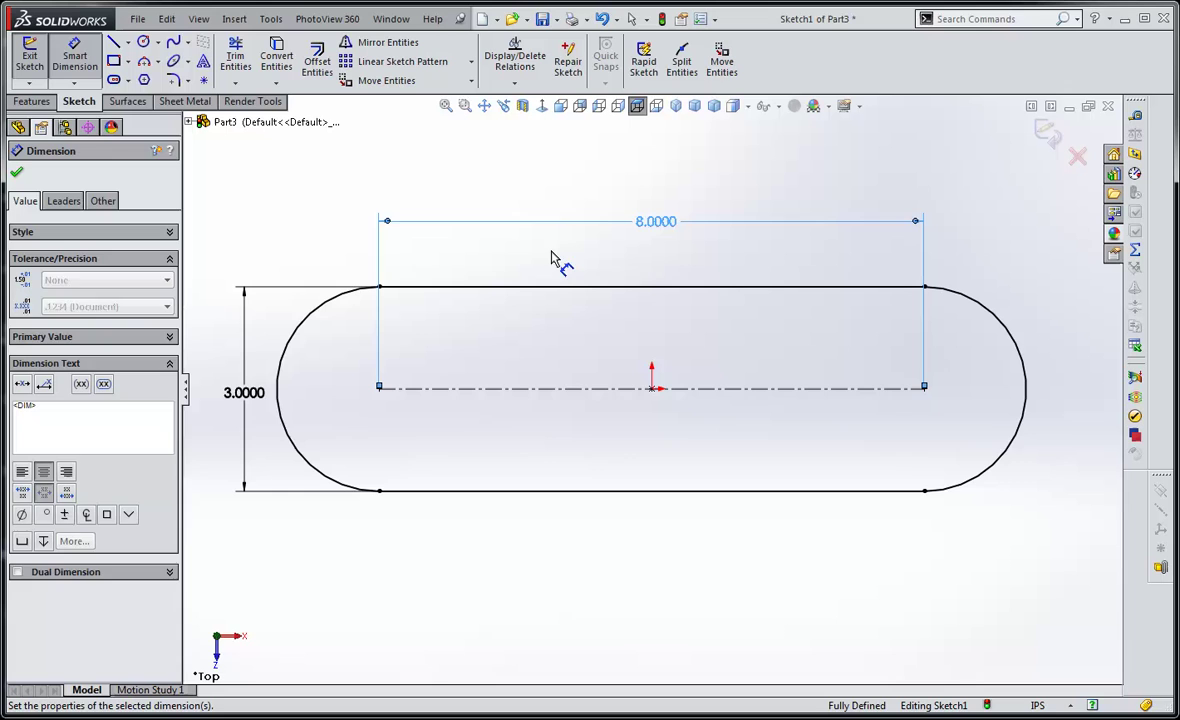
left_click(611, 545)
key("Escape")
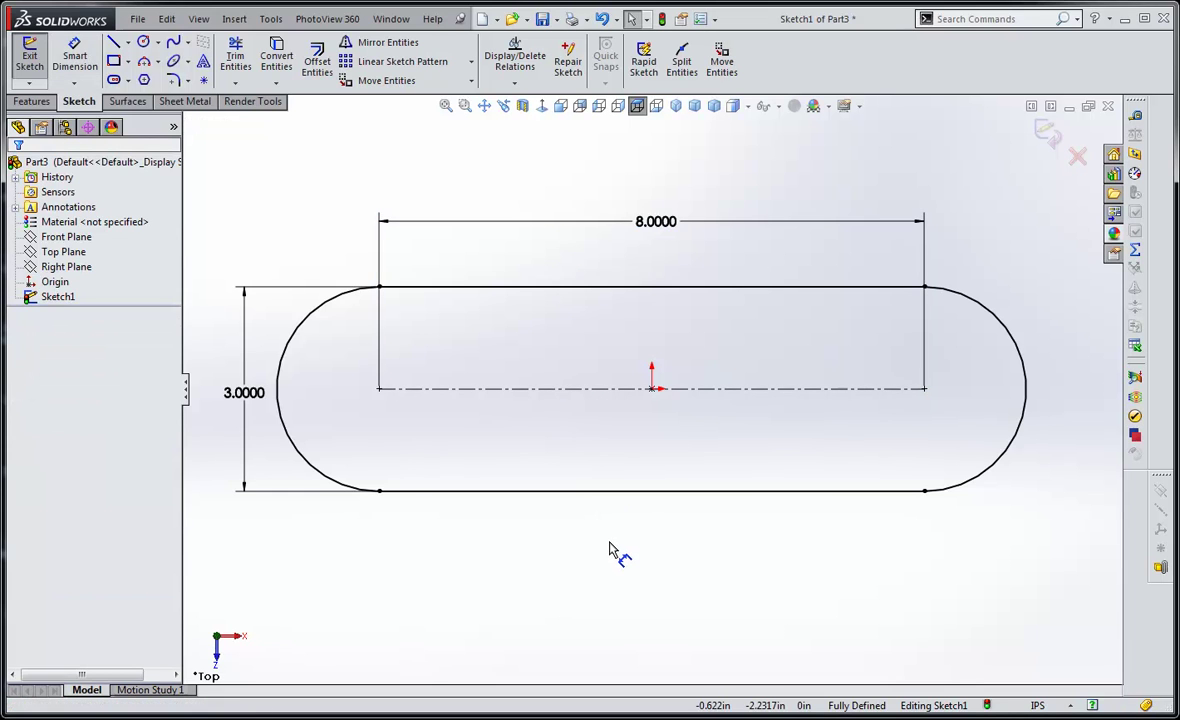
left_click(656, 225)
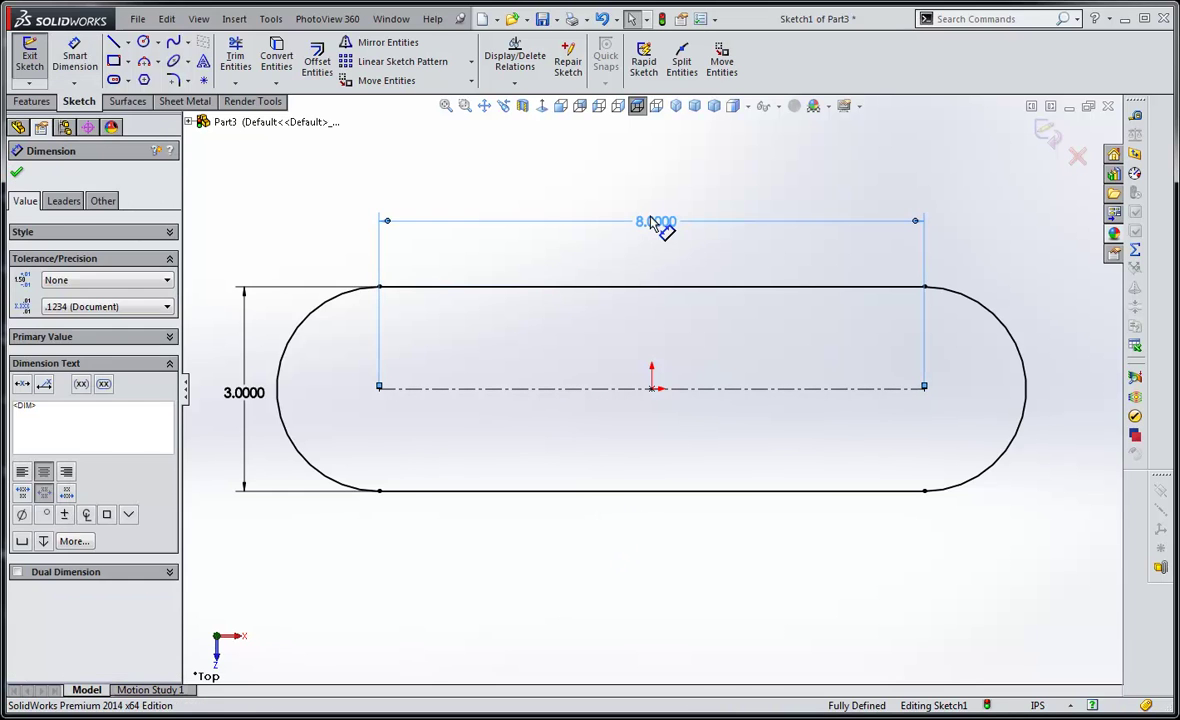
key("Delete")
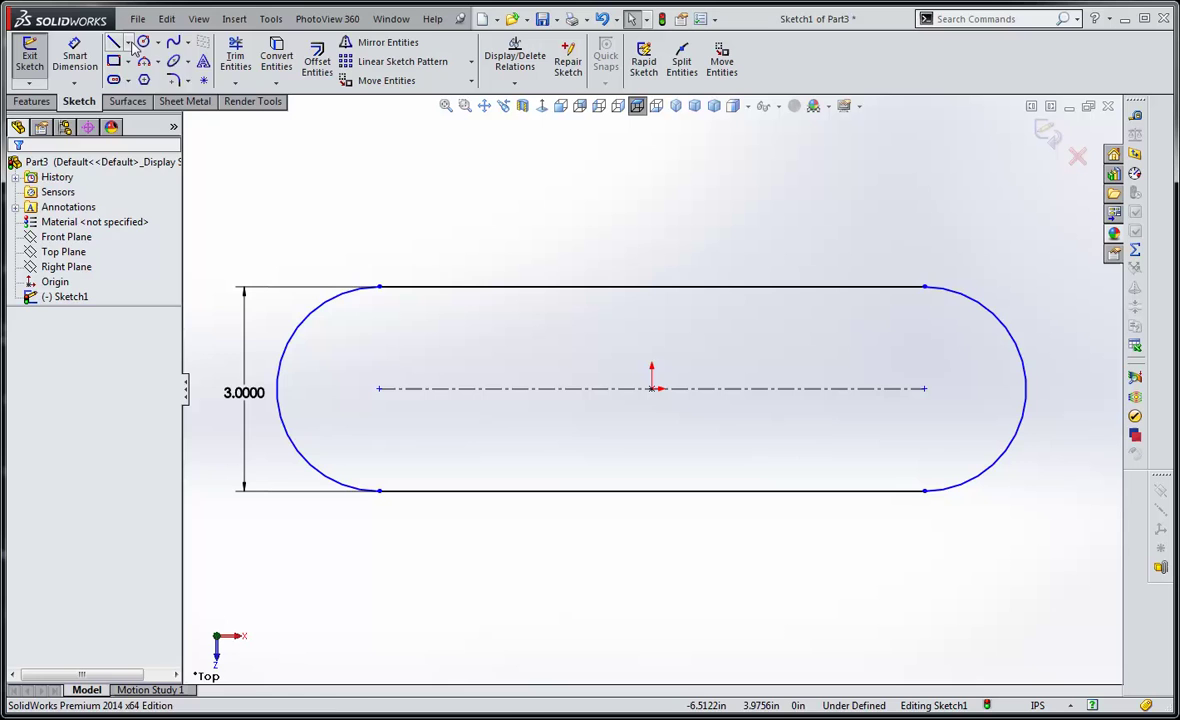
Step: Draw centerlines from each arc centre out to that arc's tip
left_click(129, 43)
left_click(145, 79)
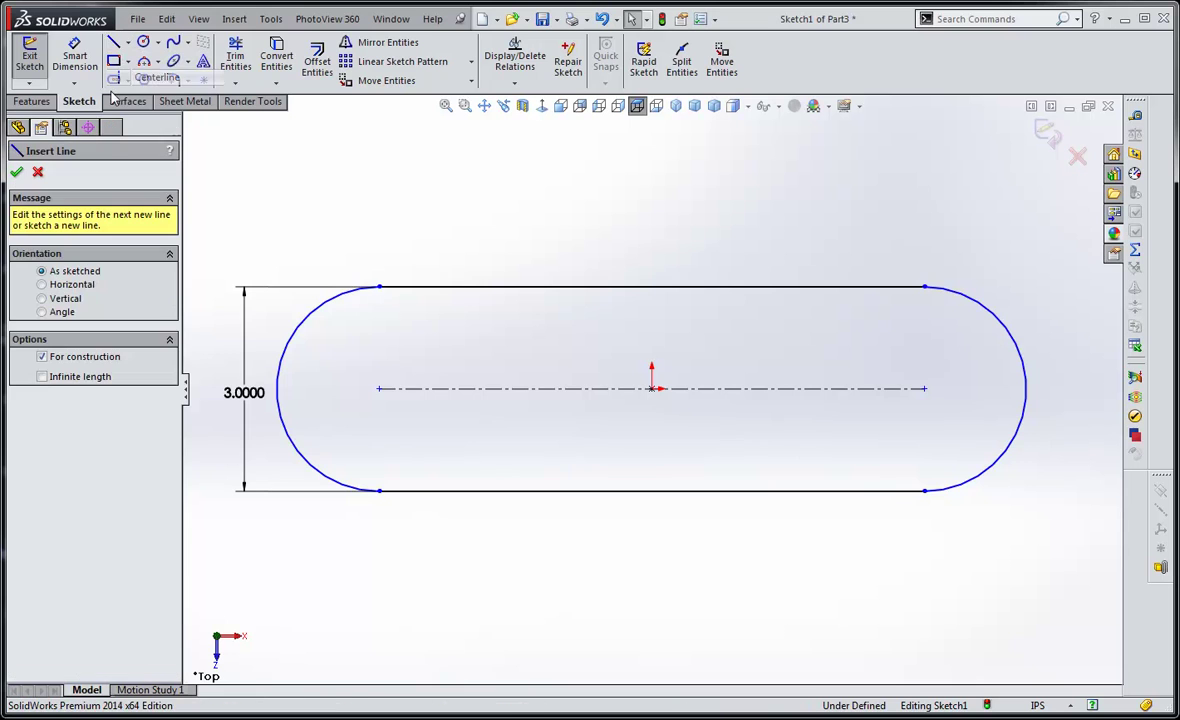
left_click(379, 389)
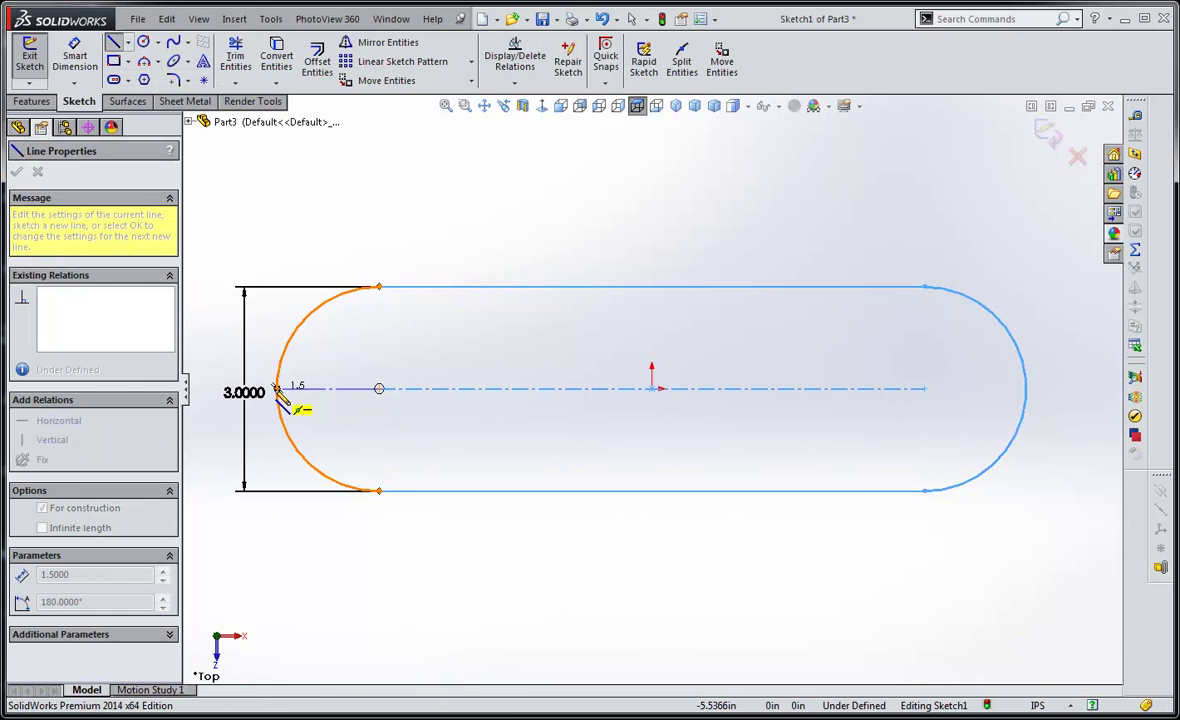
left_click(278, 389)
key("Escape")
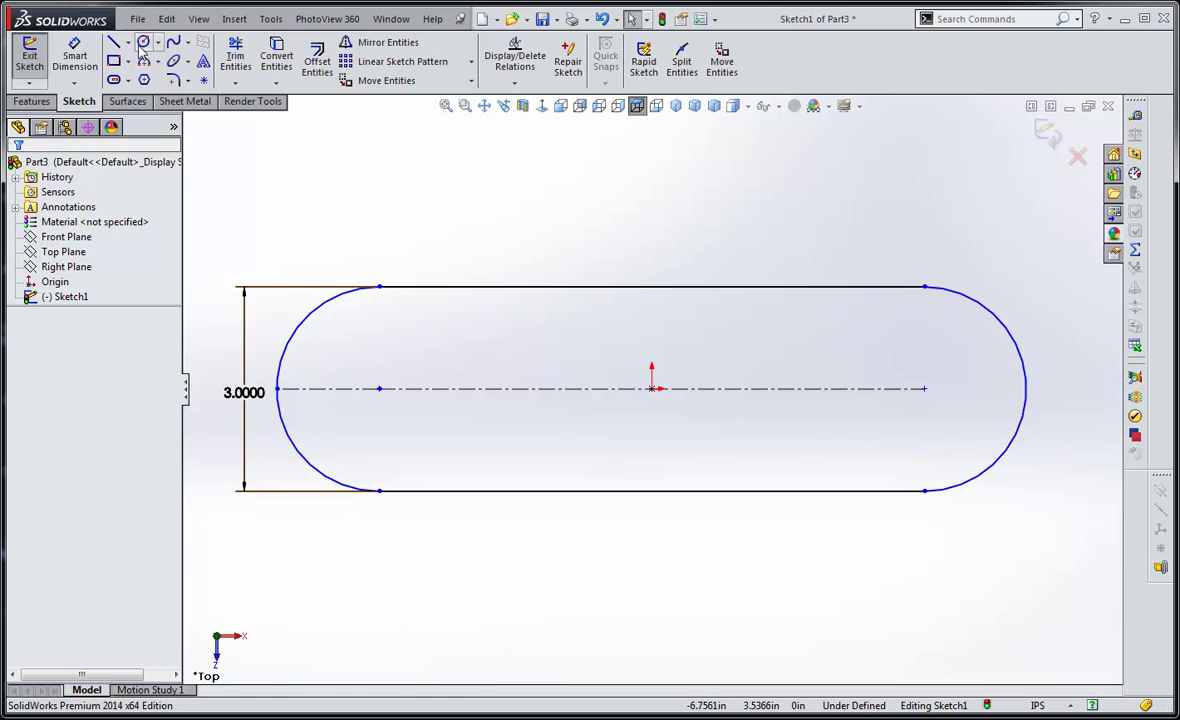
left_click(128, 43)
left_click(150, 77)
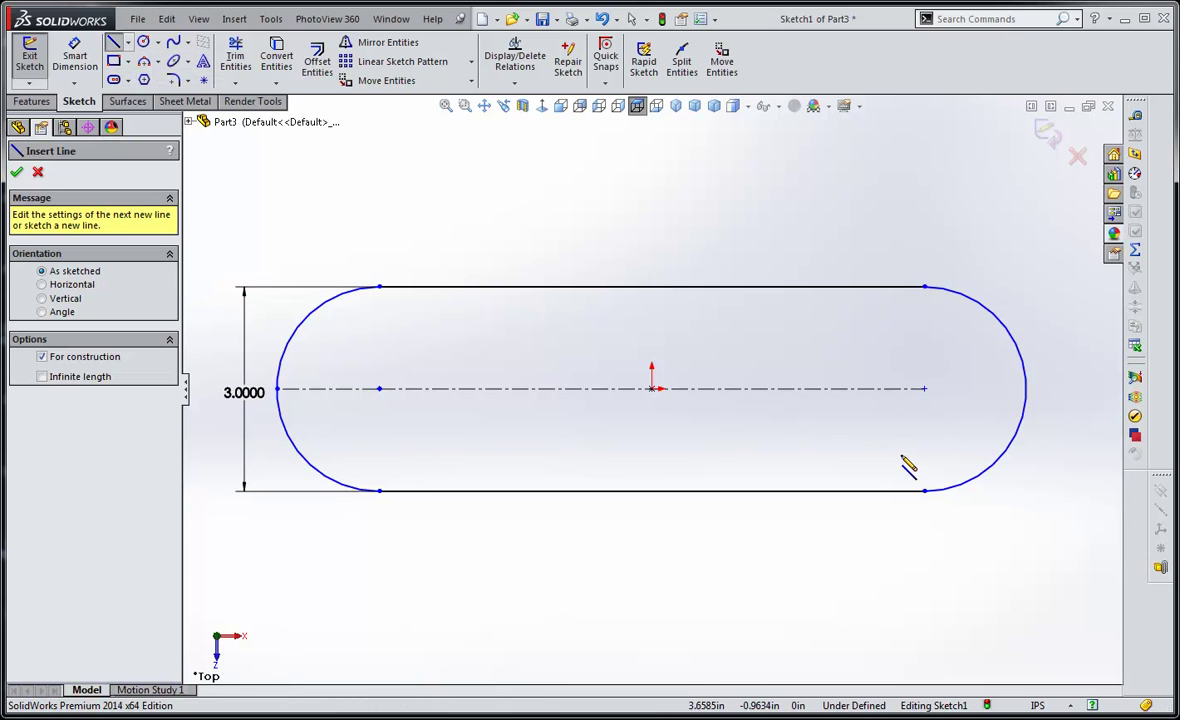
left_click(924, 388)
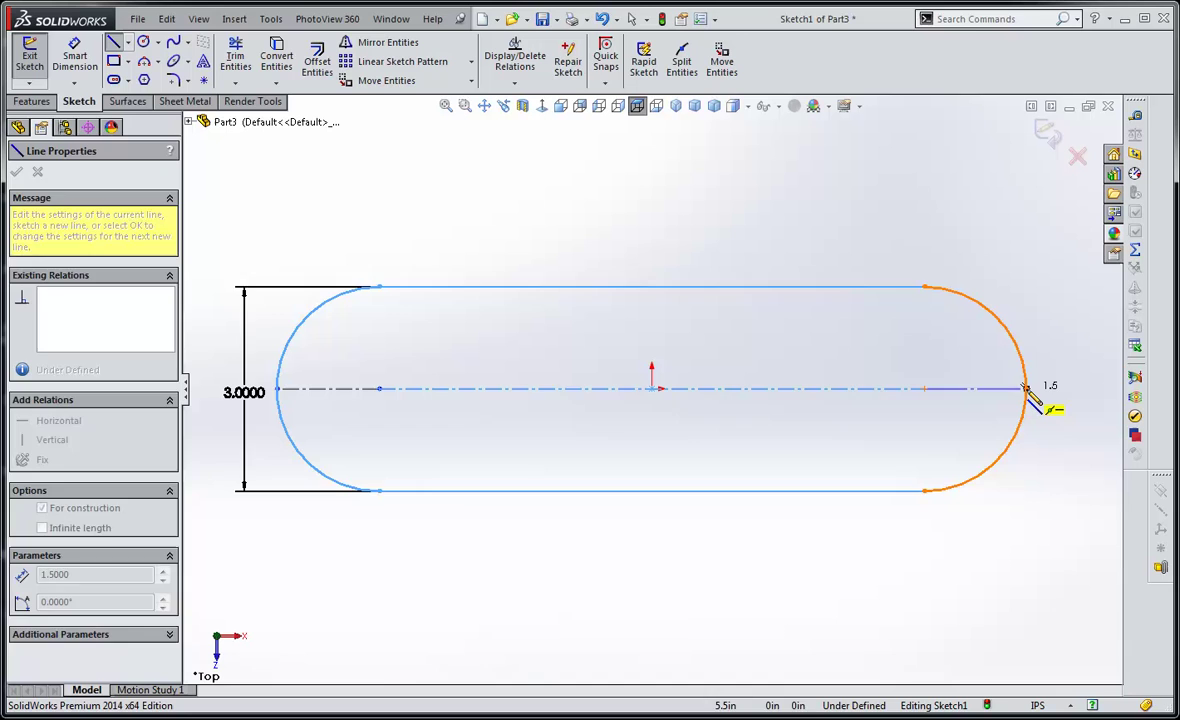
left_click(1027, 389)
key("Escape")
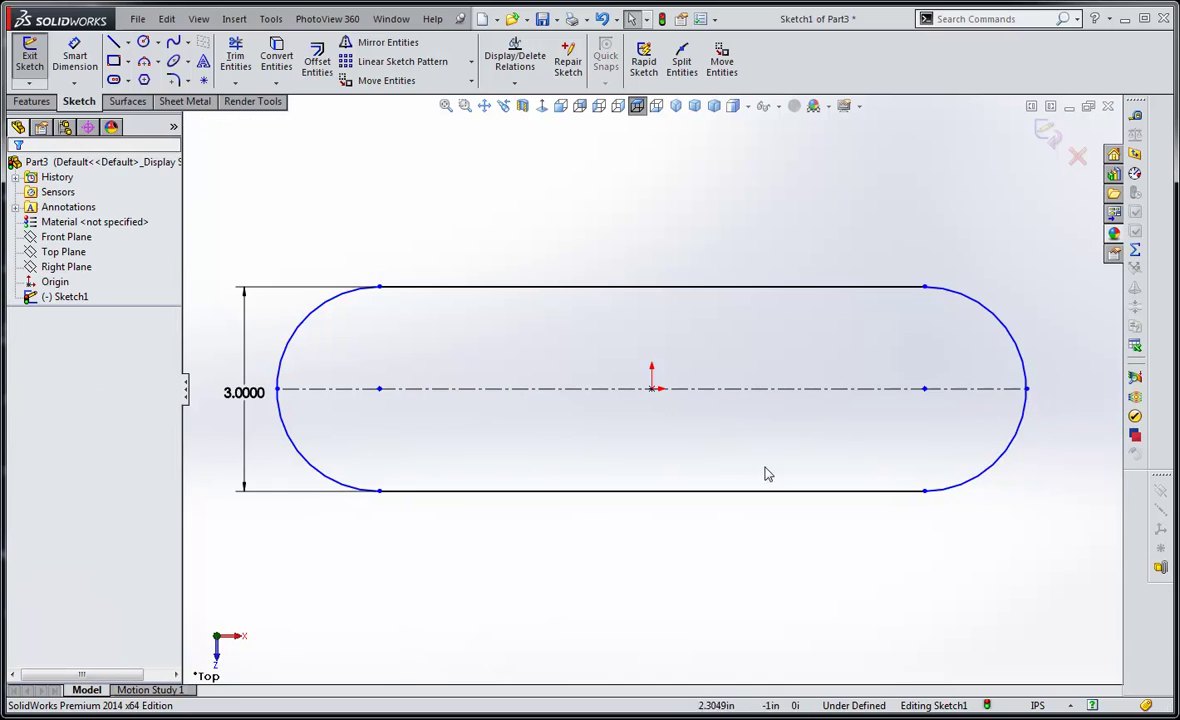
Step: Dimension the slot's tip-to-tip length as 11.0000 inches
left_click(76, 56)
left_click(280, 390)
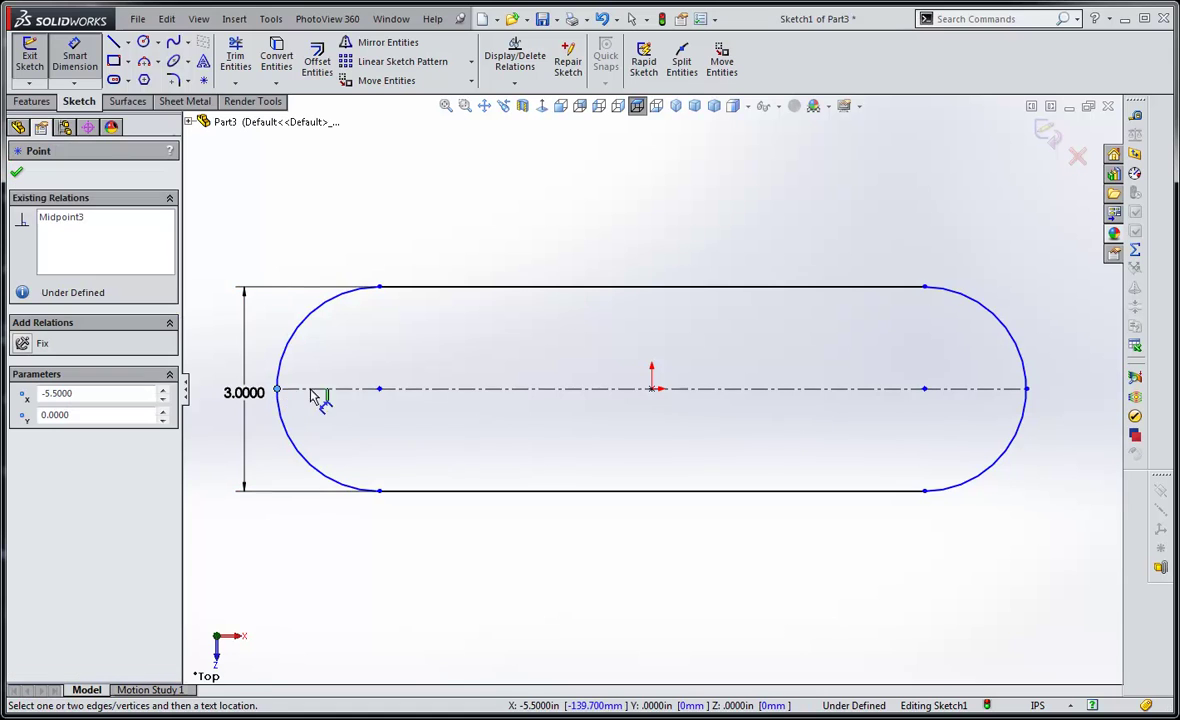
left_click(1027, 389)
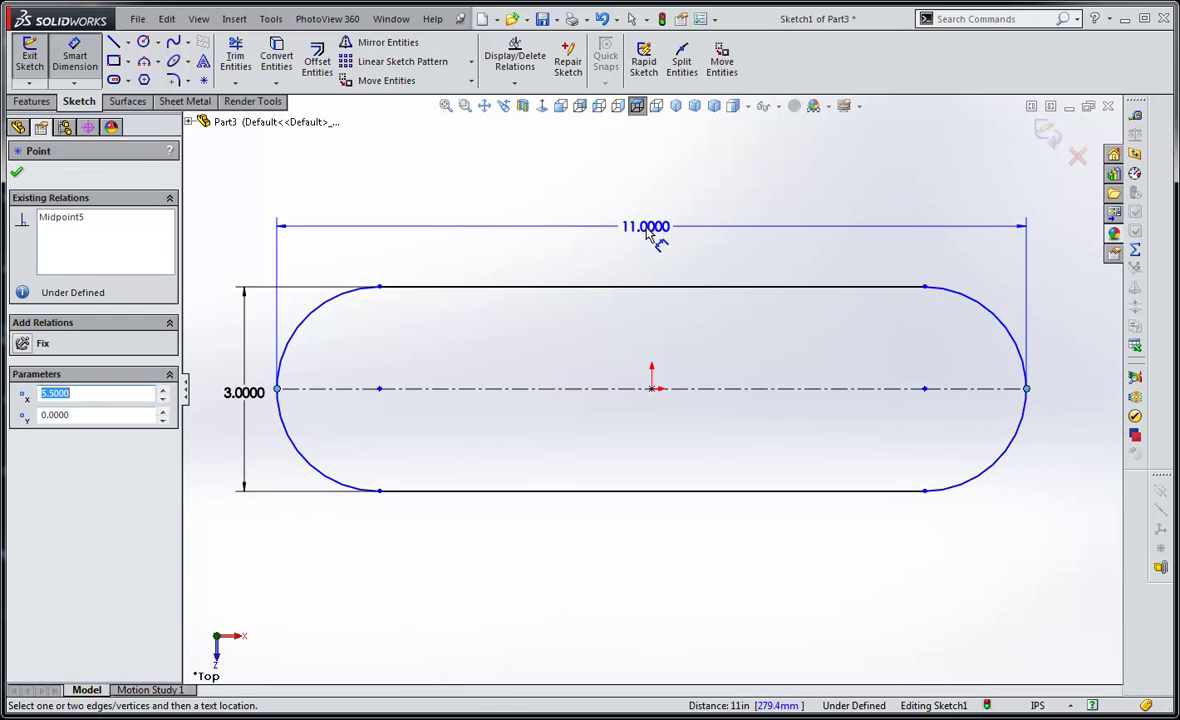
left_click(648, 232)
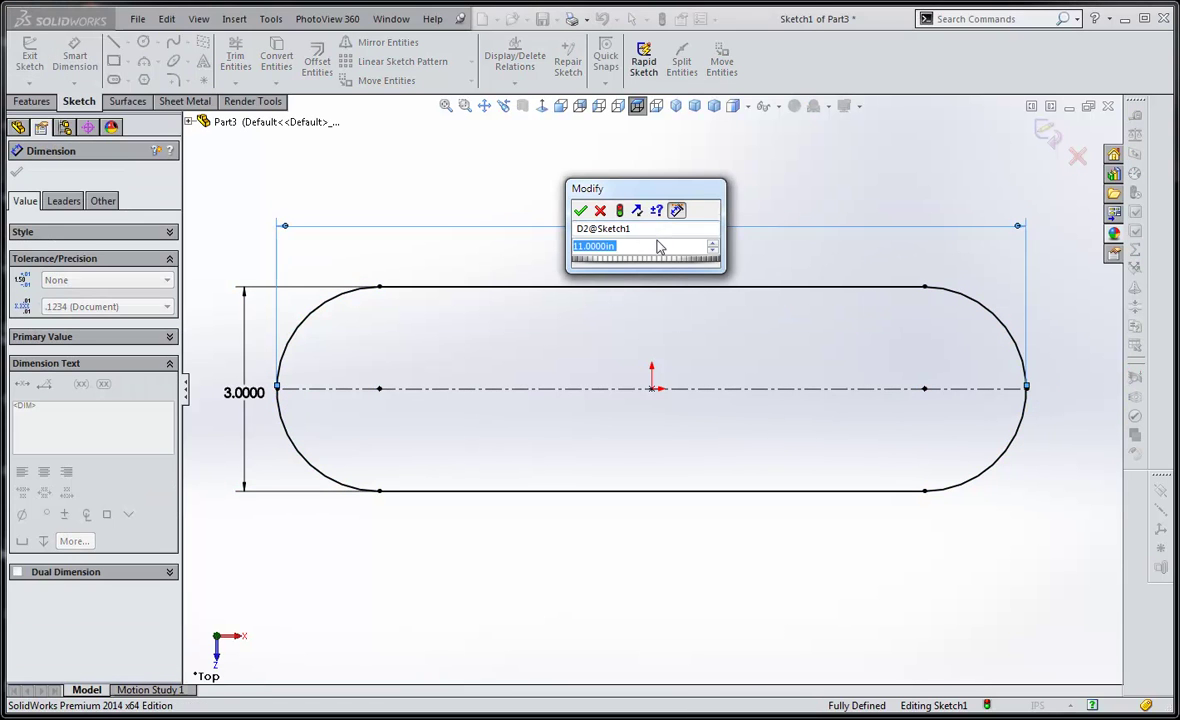
left_click(580, 210)
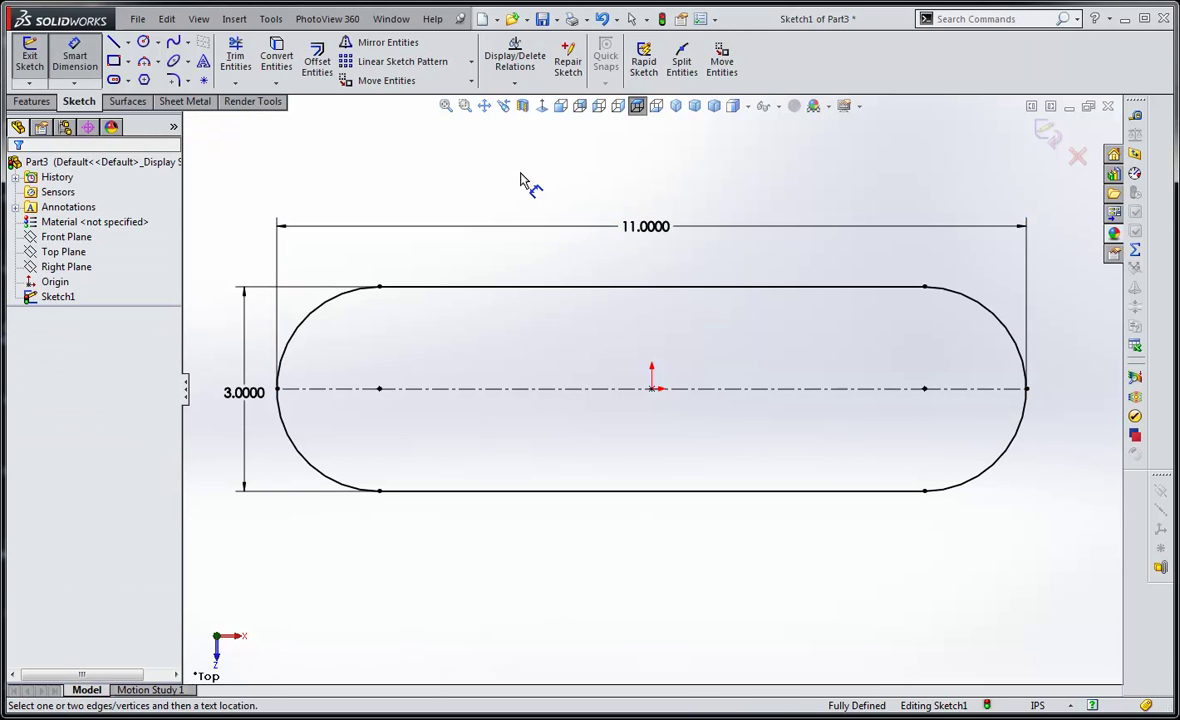
key("Escape")
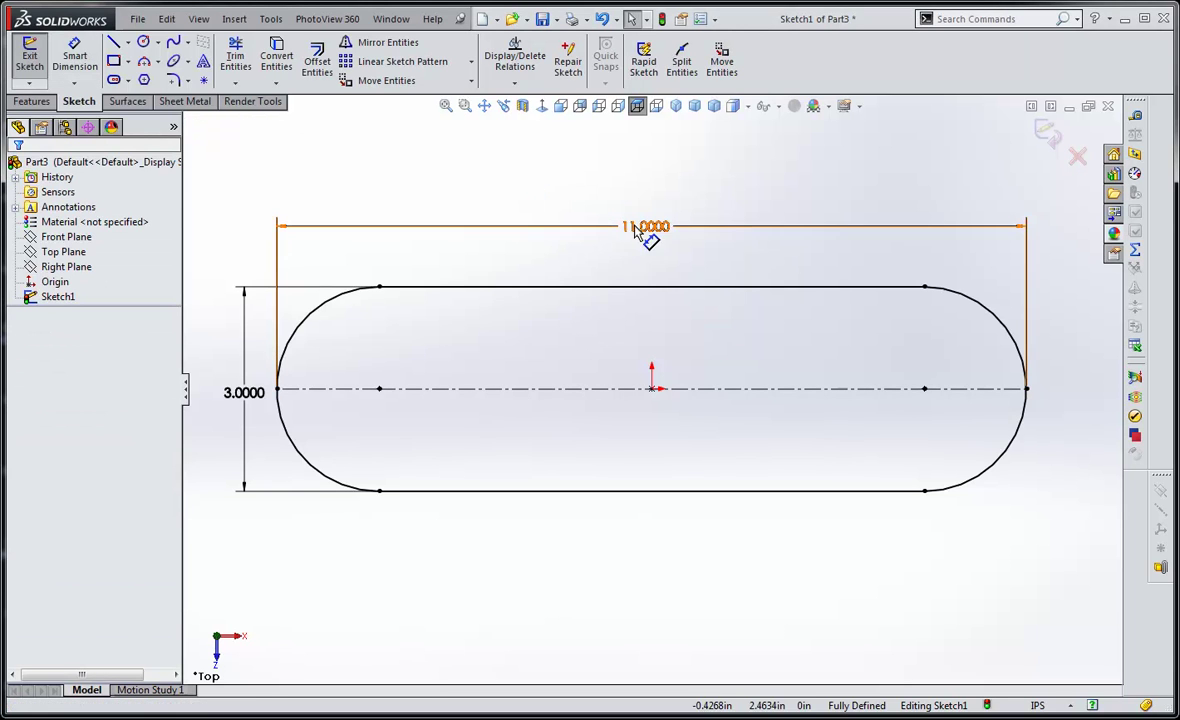
Step: Exit the sketch and delete Sketch1 from the feature tree
left_click(29, 66)
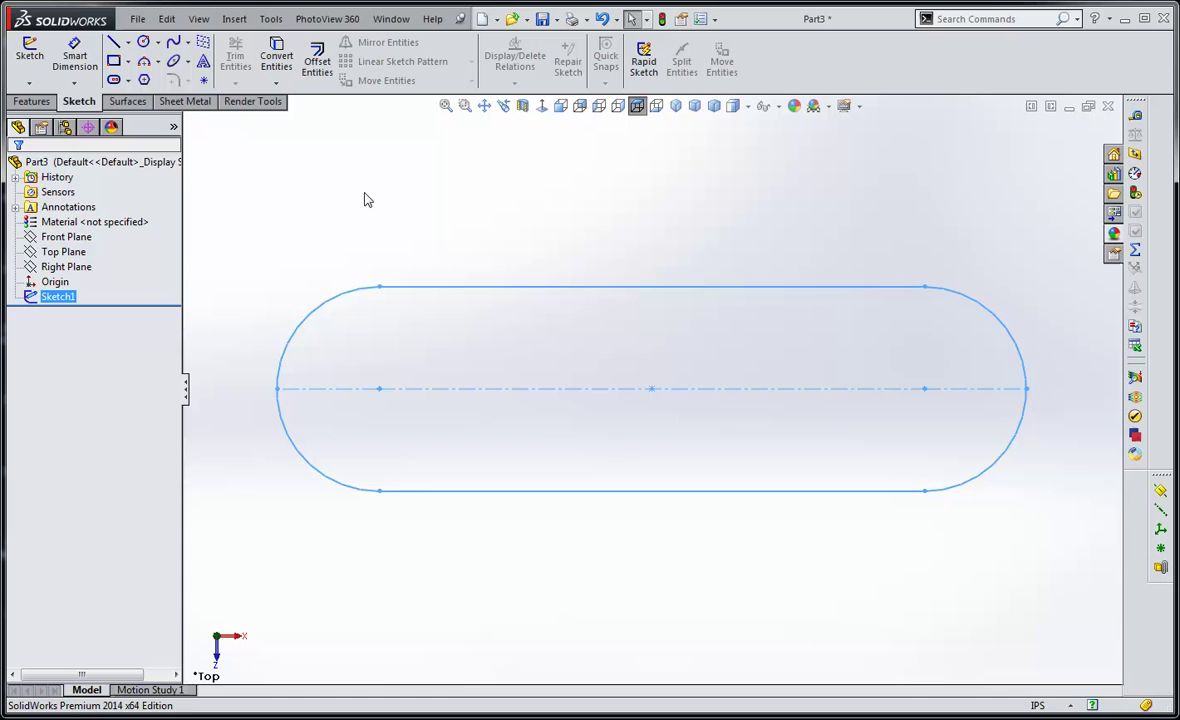
left_click(62, 297)
right_click(58, 297)
left_click(105, 372)
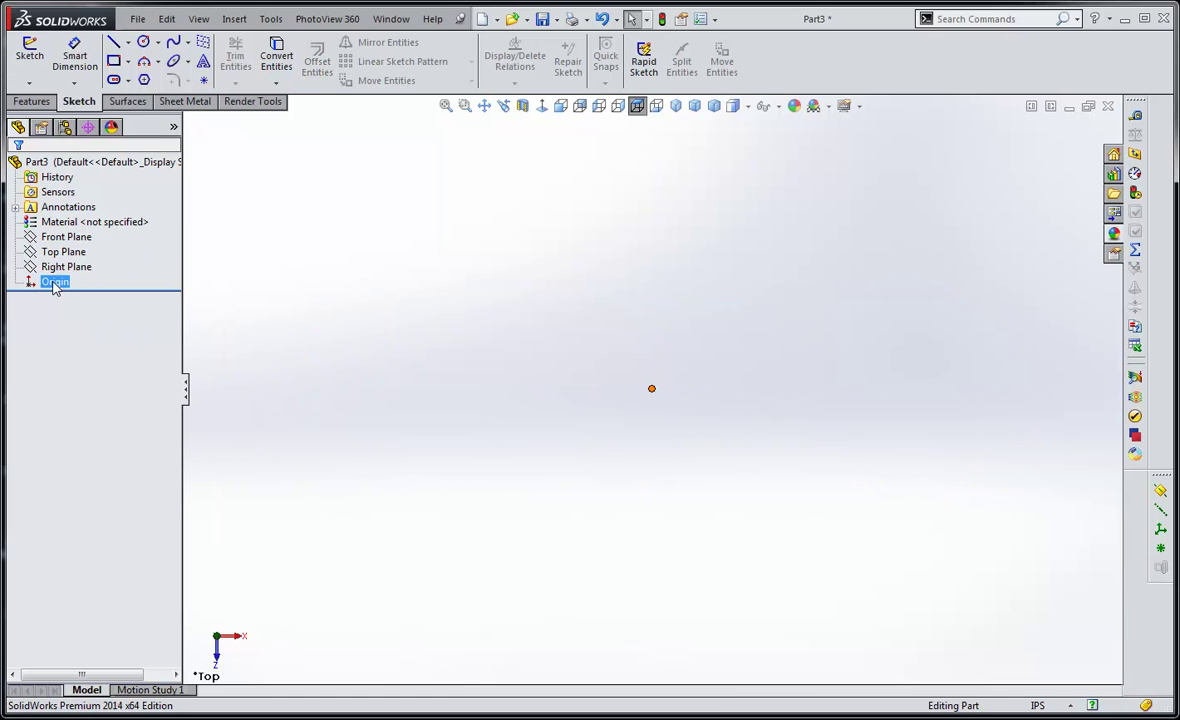
Step: Start a new sketch on the Top Plane with a centerpoint straight slot at the origin
left_click(63, 252)
left_click(29, 55)
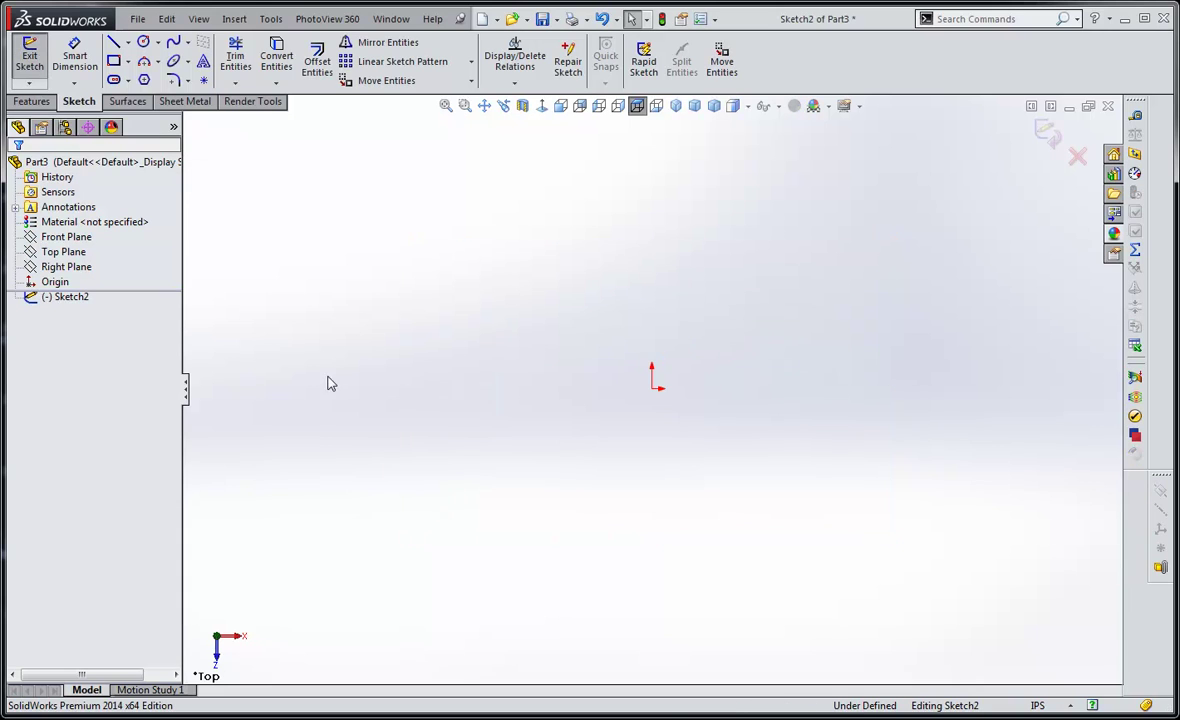
left_click(128, 80)
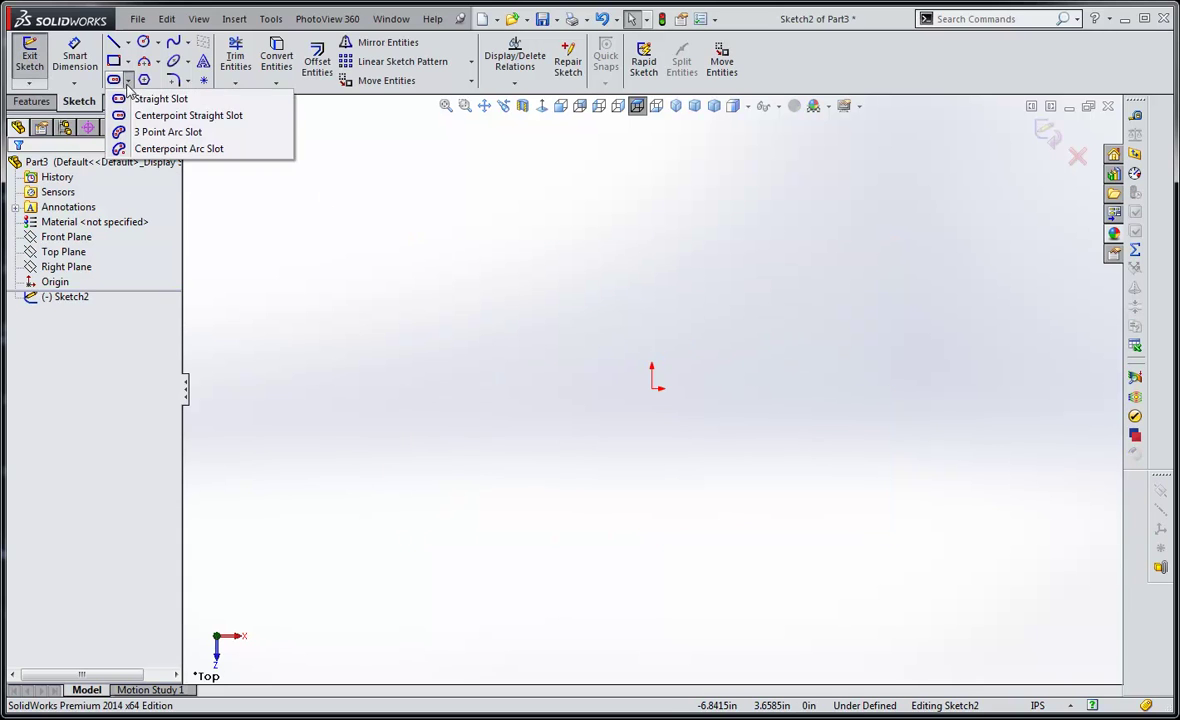
left_click(150, 116)
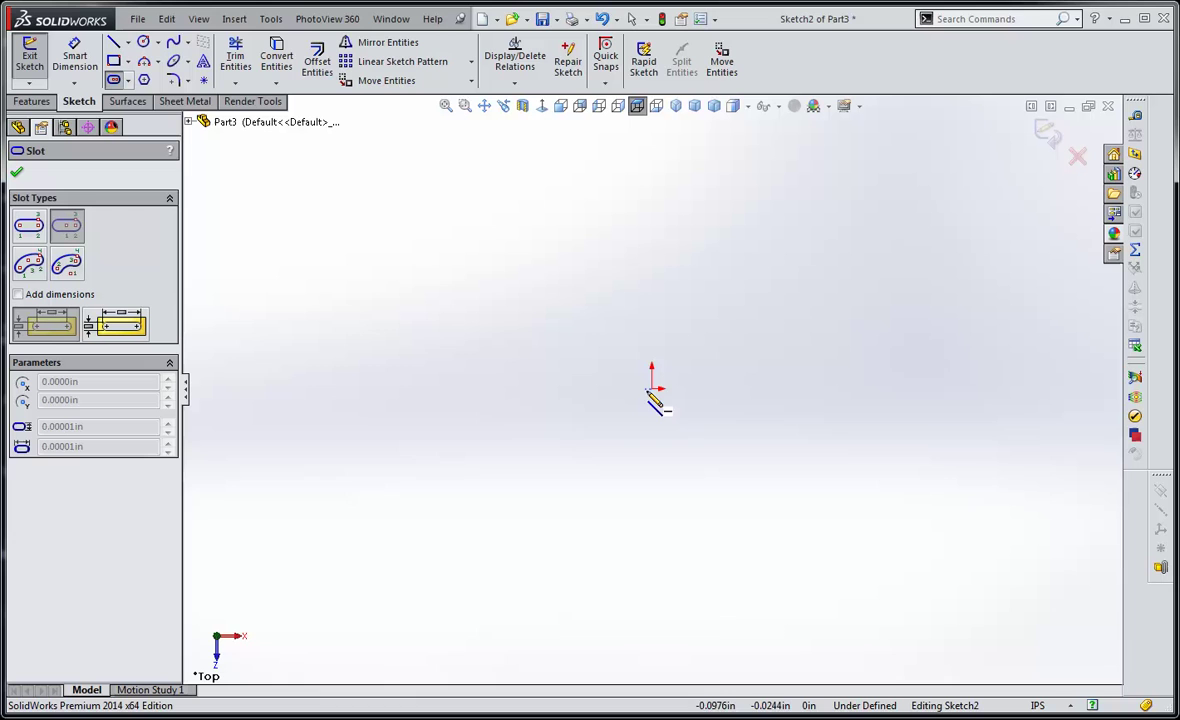
left_click(652, 389)
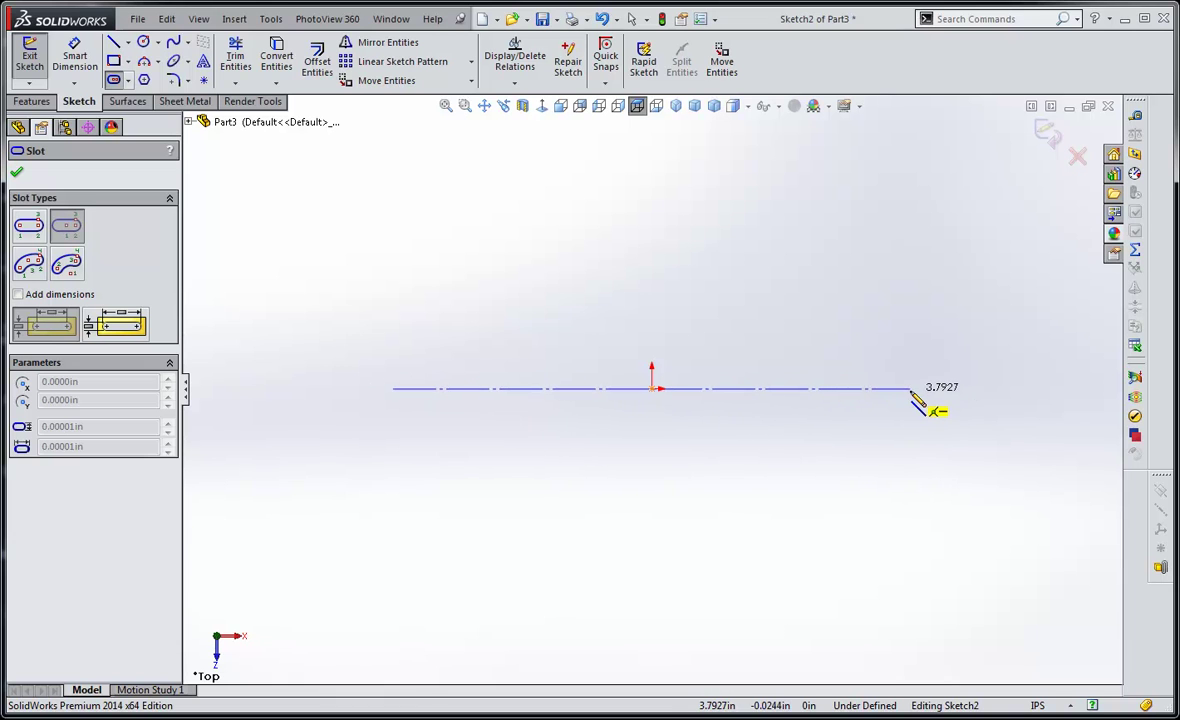
left_click(911, 390)
left_click(940, 494)
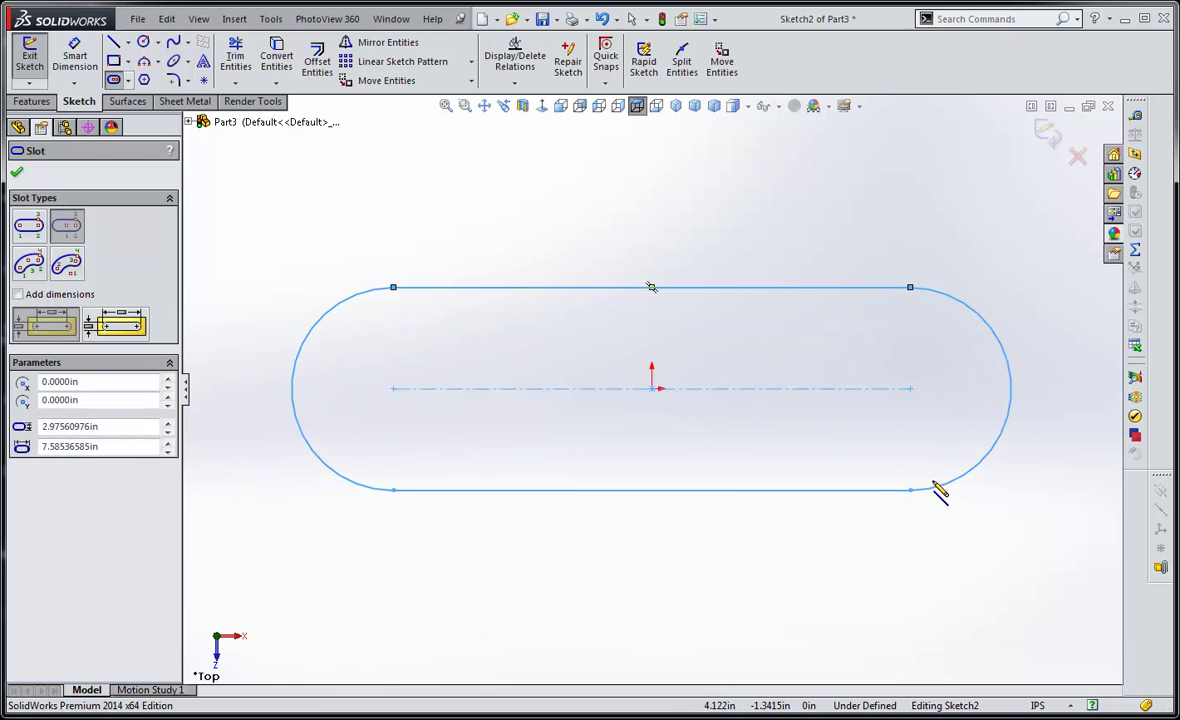
key("Escape")
Step: Dimension the slot's left end arc to radius 1.5
left_click(75, 56)
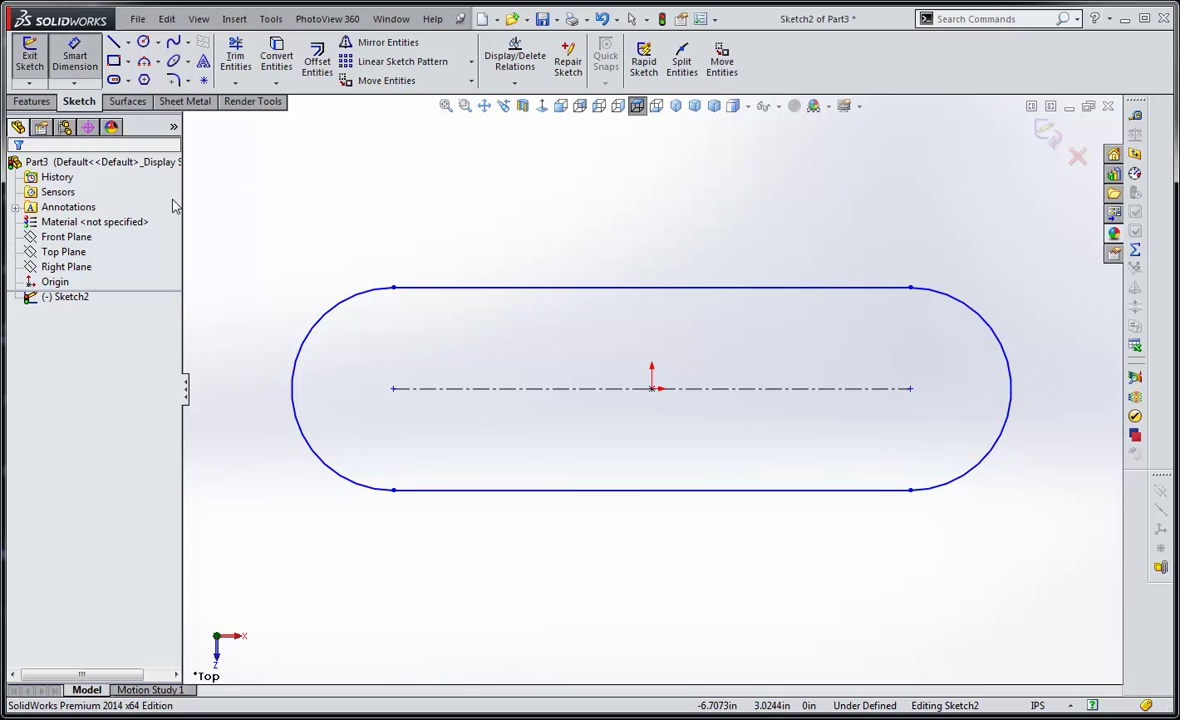
left_click(329, 331)
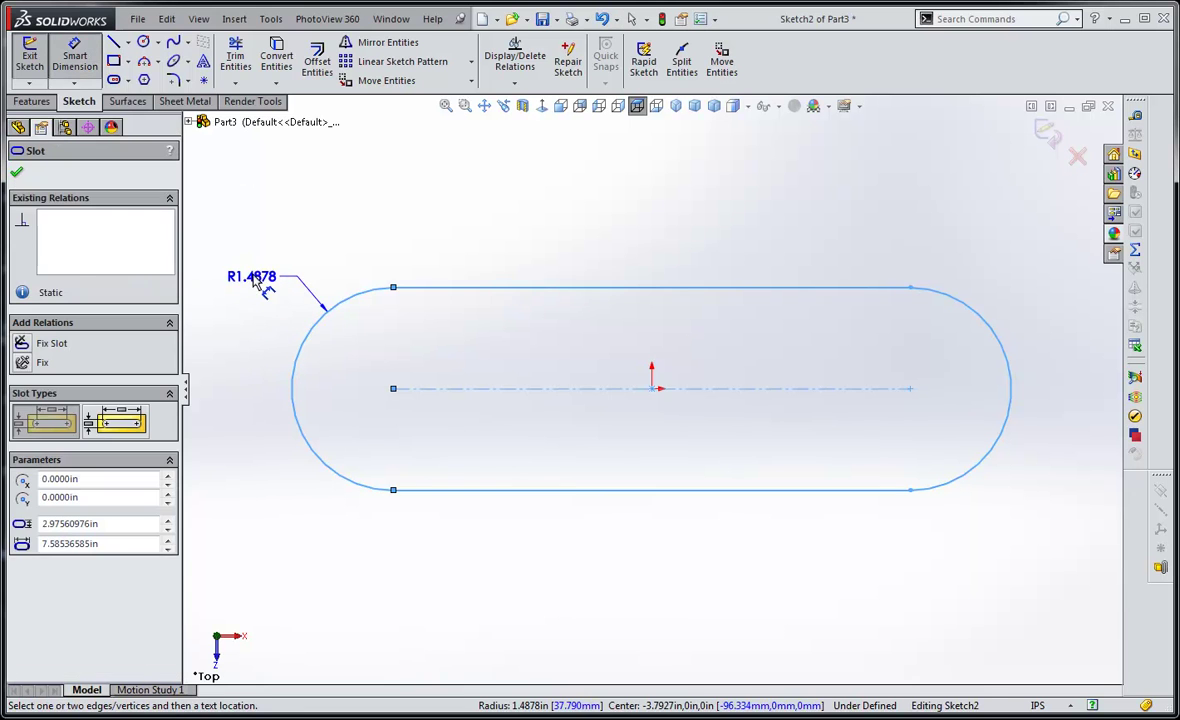
left_click(254, 274)
type("1.5")
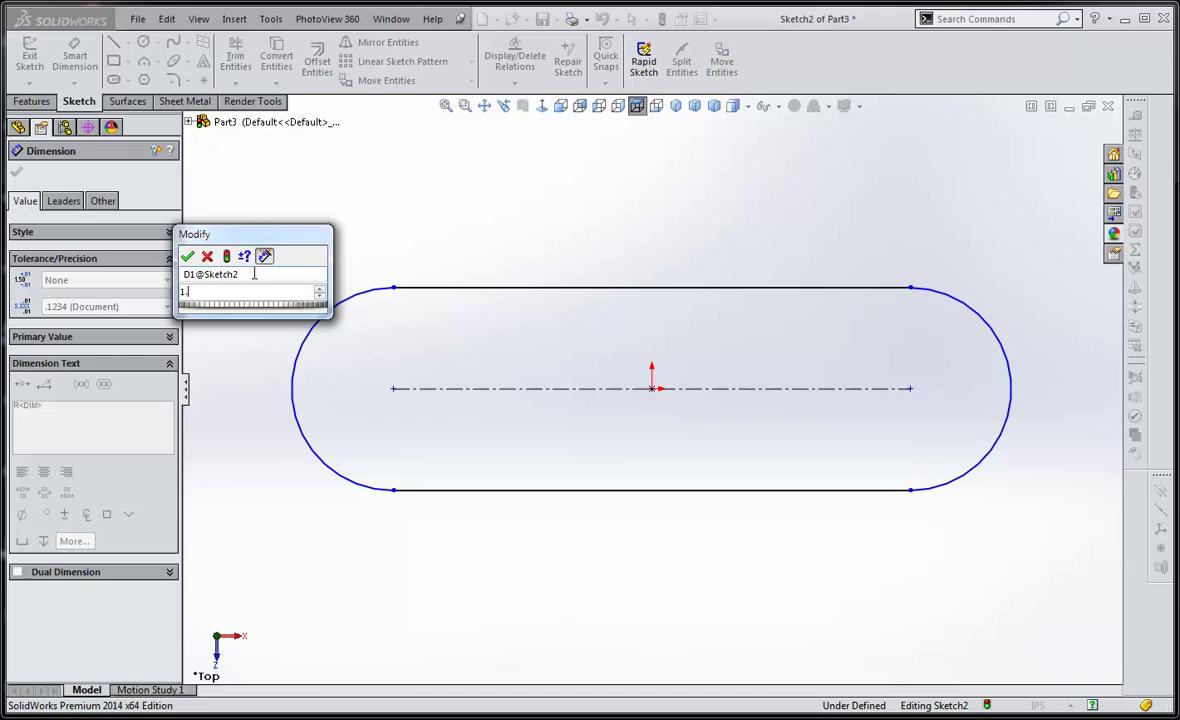
key("Return")
key("Escape")
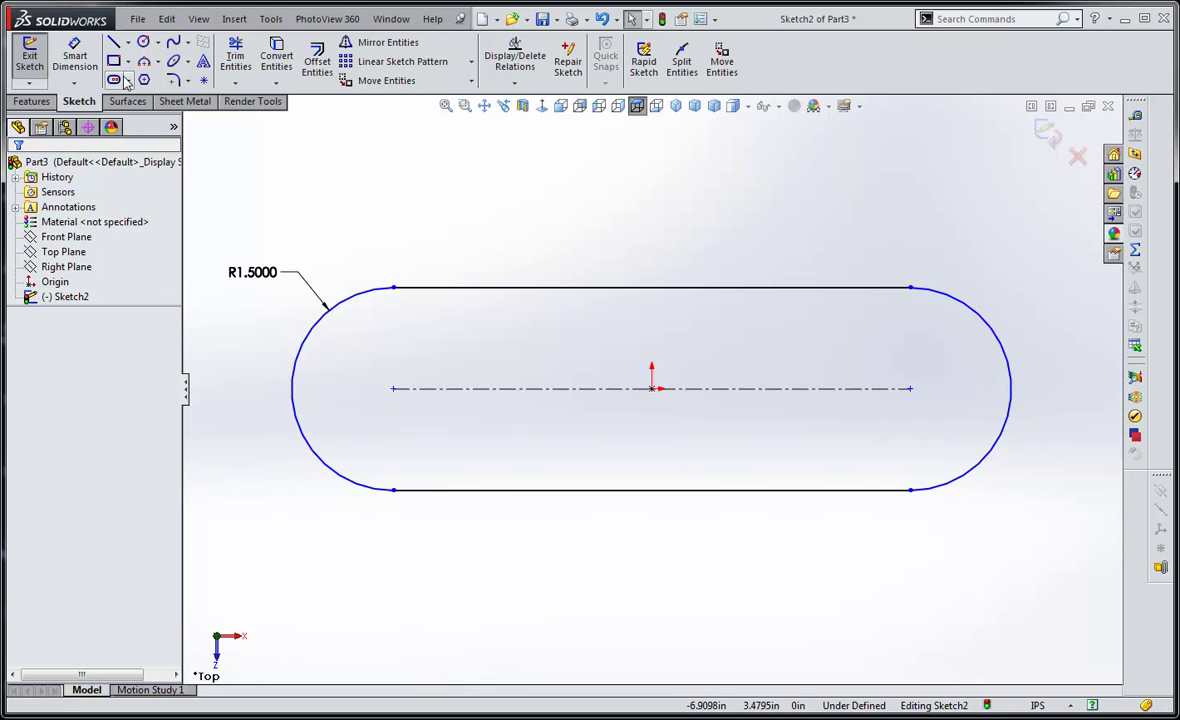
Step: Add an 11-inch arc-to-arc overall length and move it below the slot
left_click(77, 45)
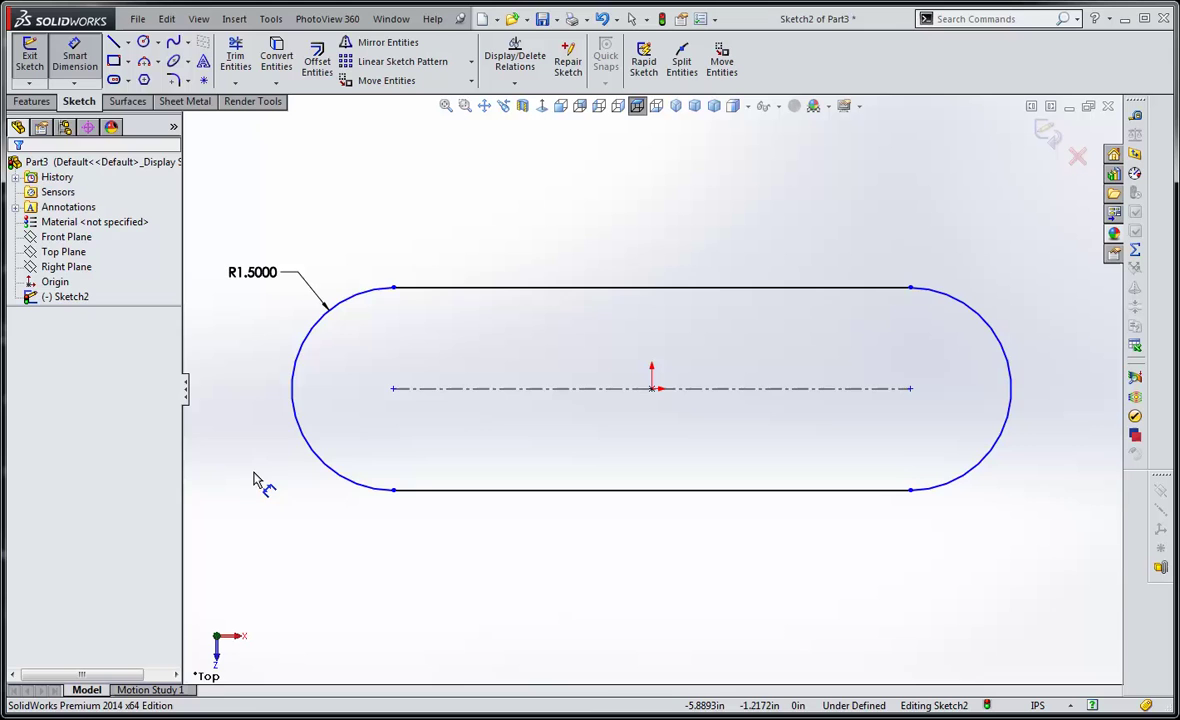
left_click(293, 398)
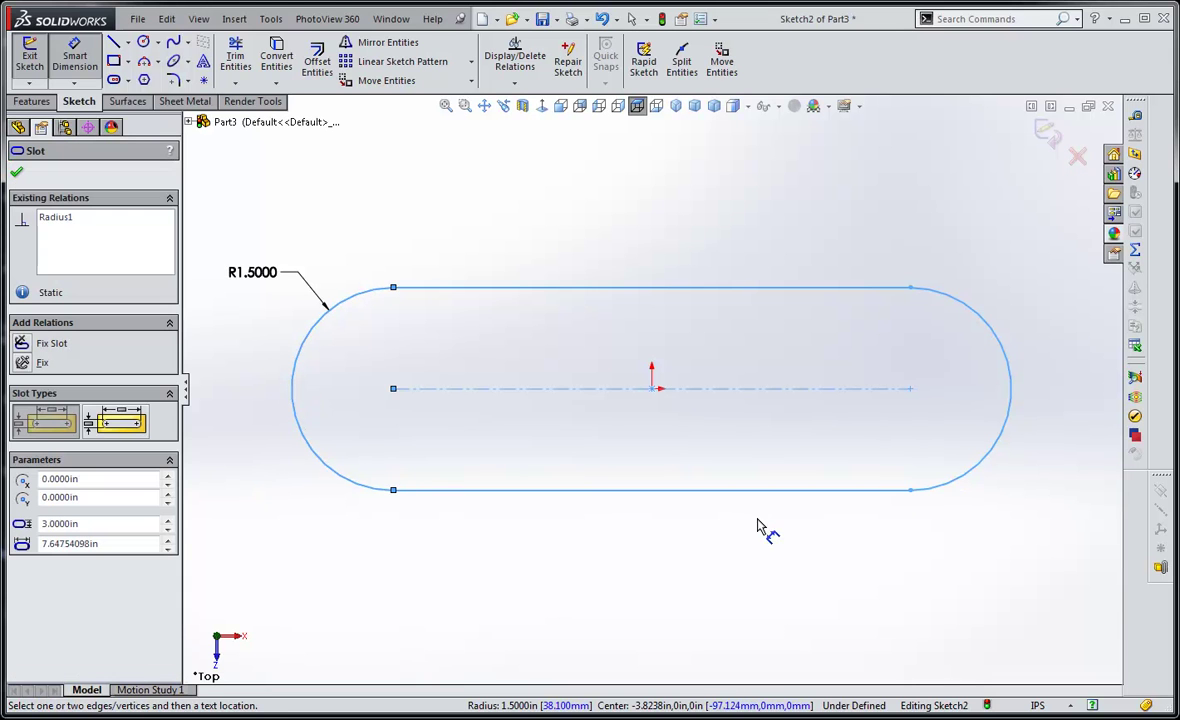
left_click(1012, 398)
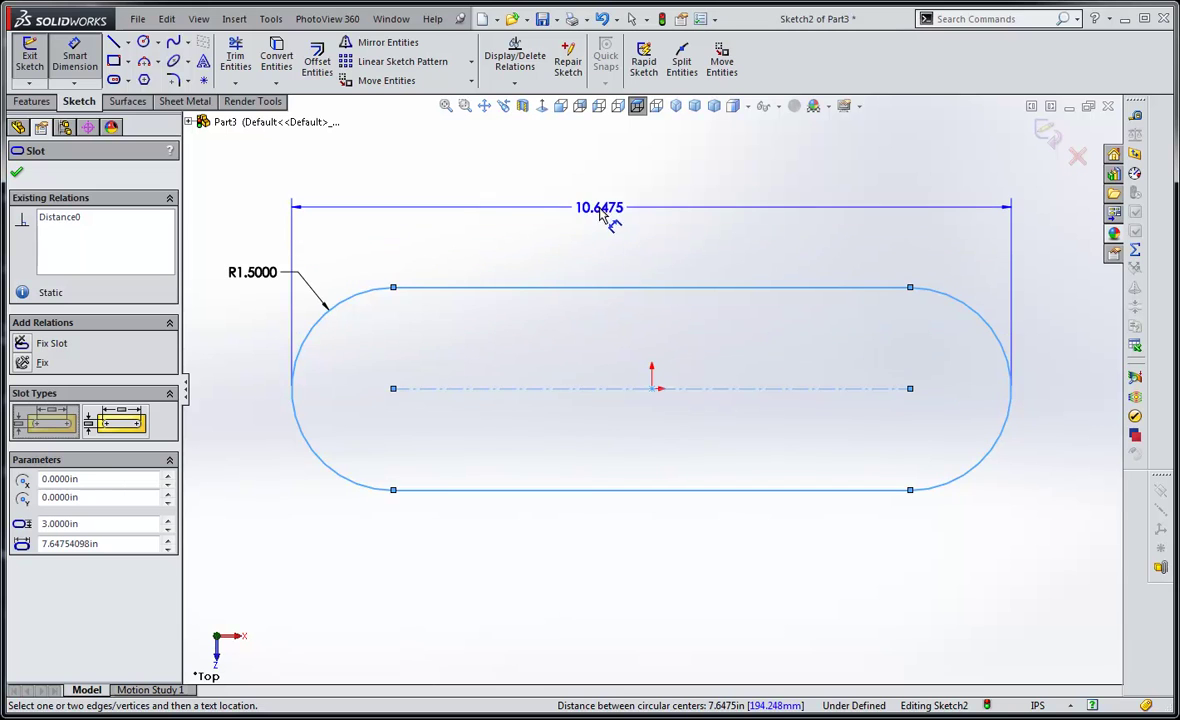
left_click(640, 222)
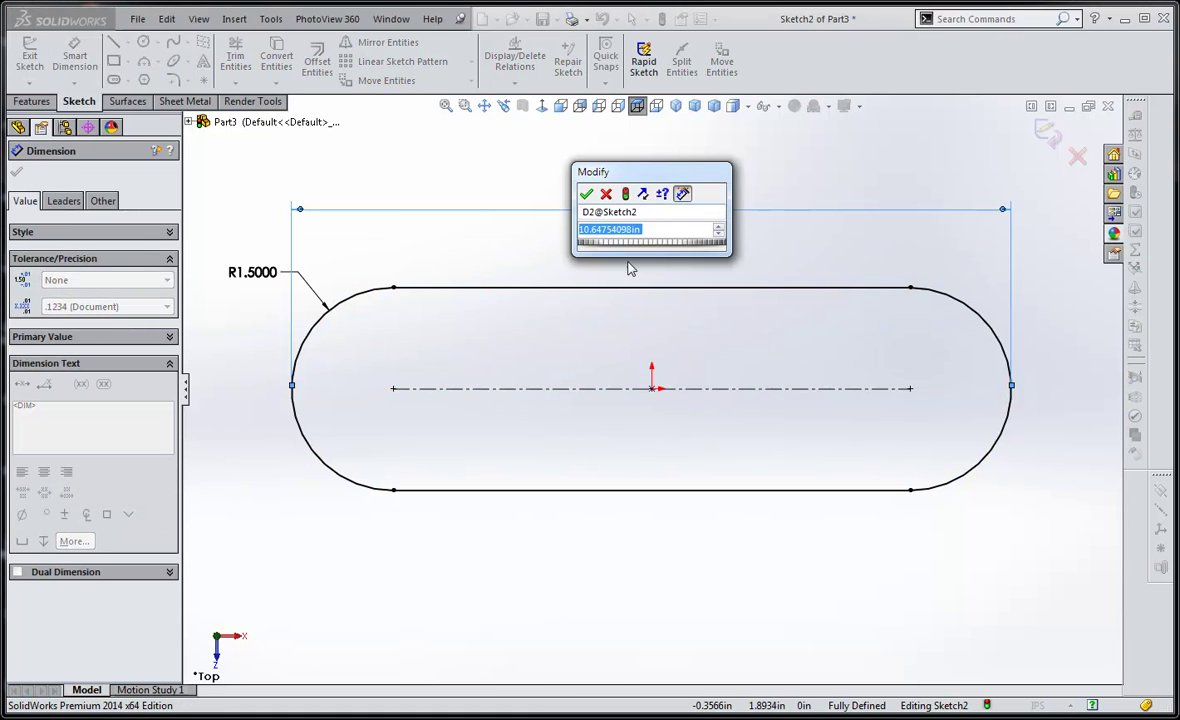
type("11")
key("Return")
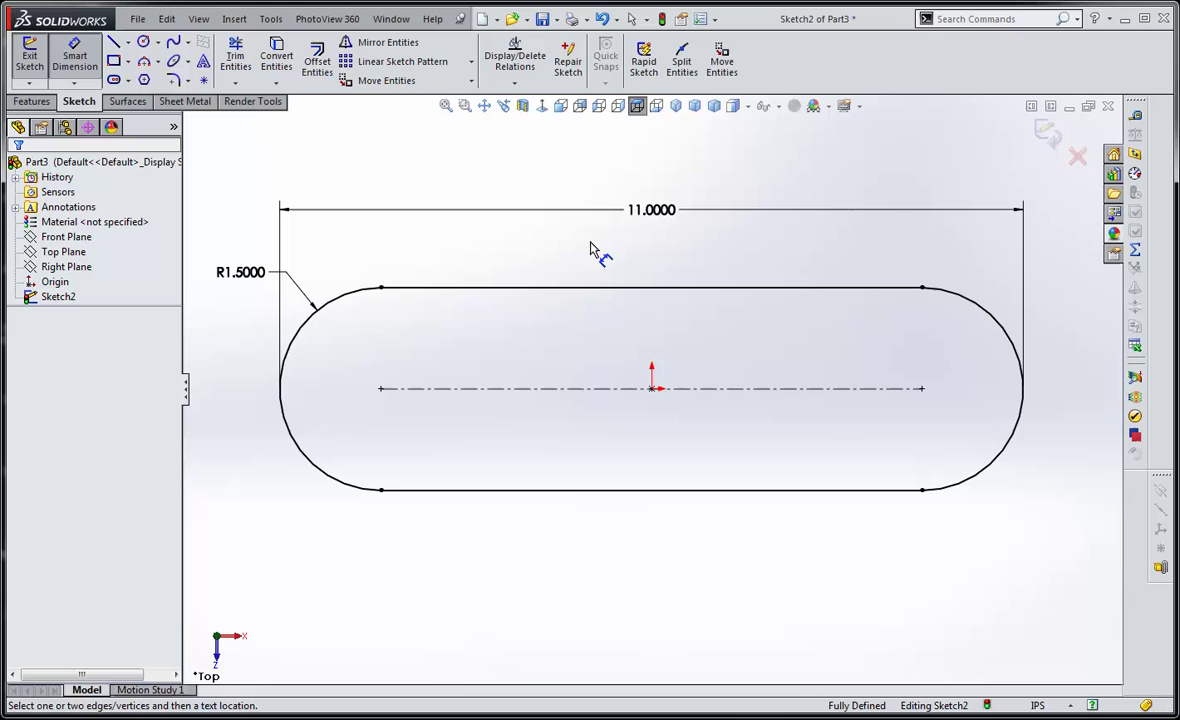
left_click_drag(645, 210, 641, 551)
left_click(612, 640)
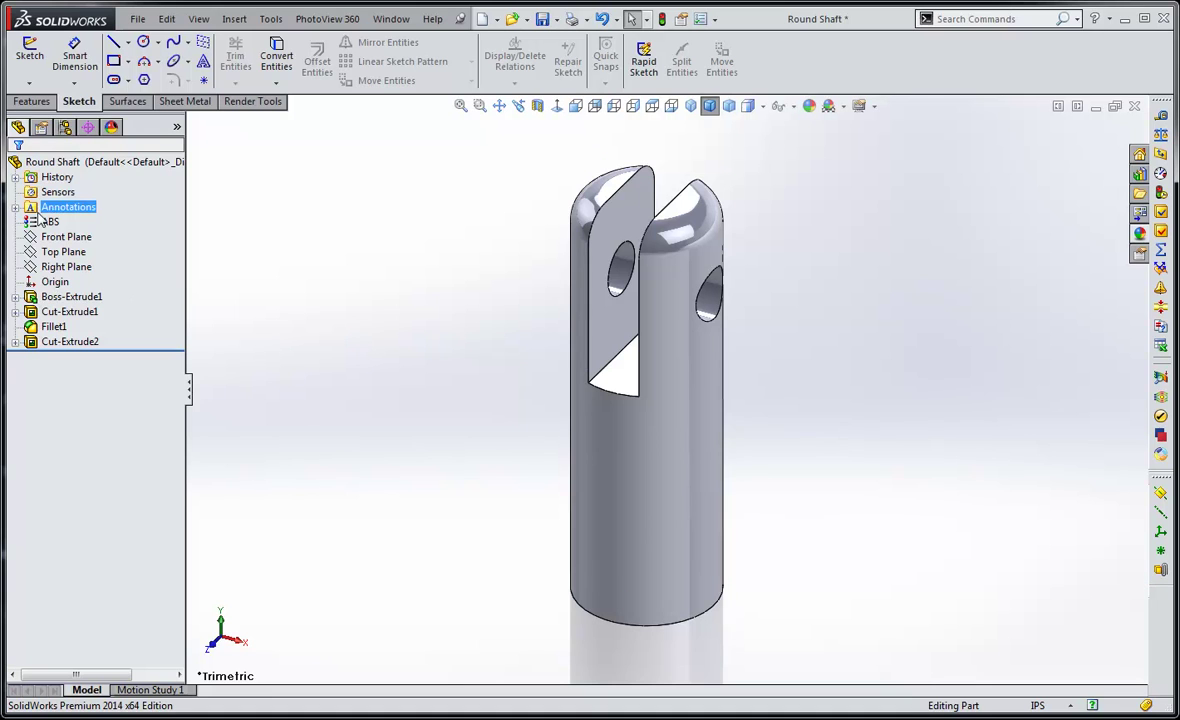
Step: Replace the ABS material with Ti-6Al-4V from Titanium Alloys in the material editor
left_click(31, 251)
left_click(52, 222)
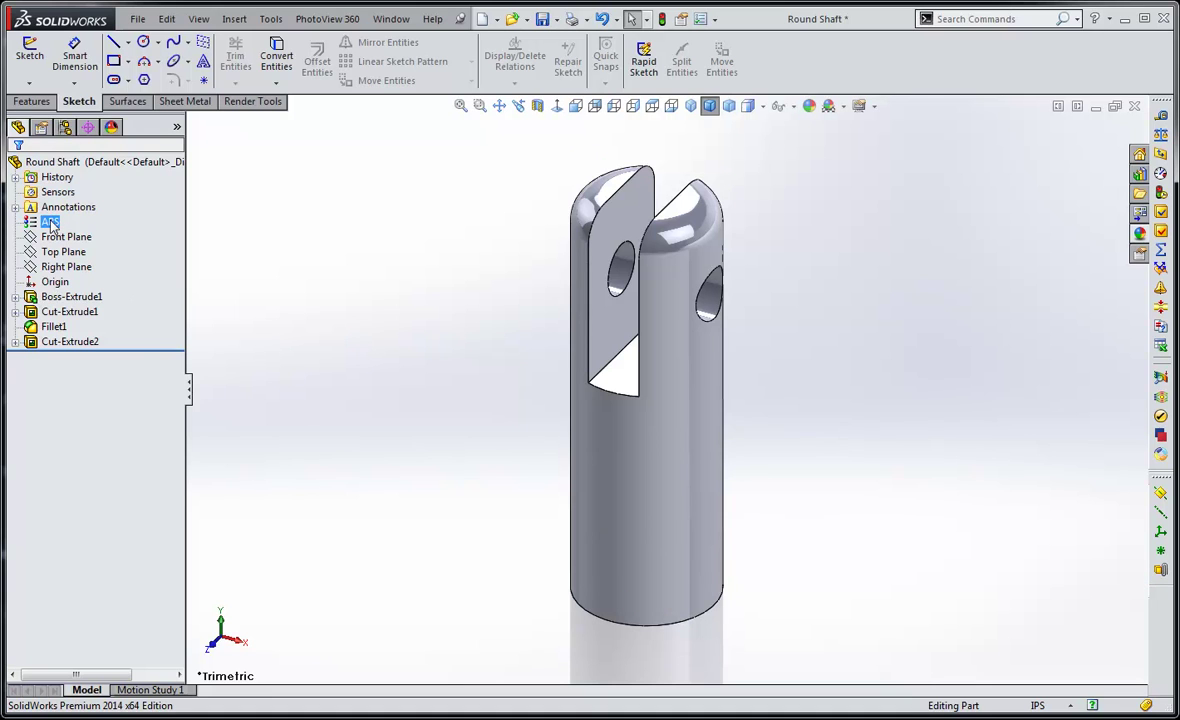
right_click(54, 226)
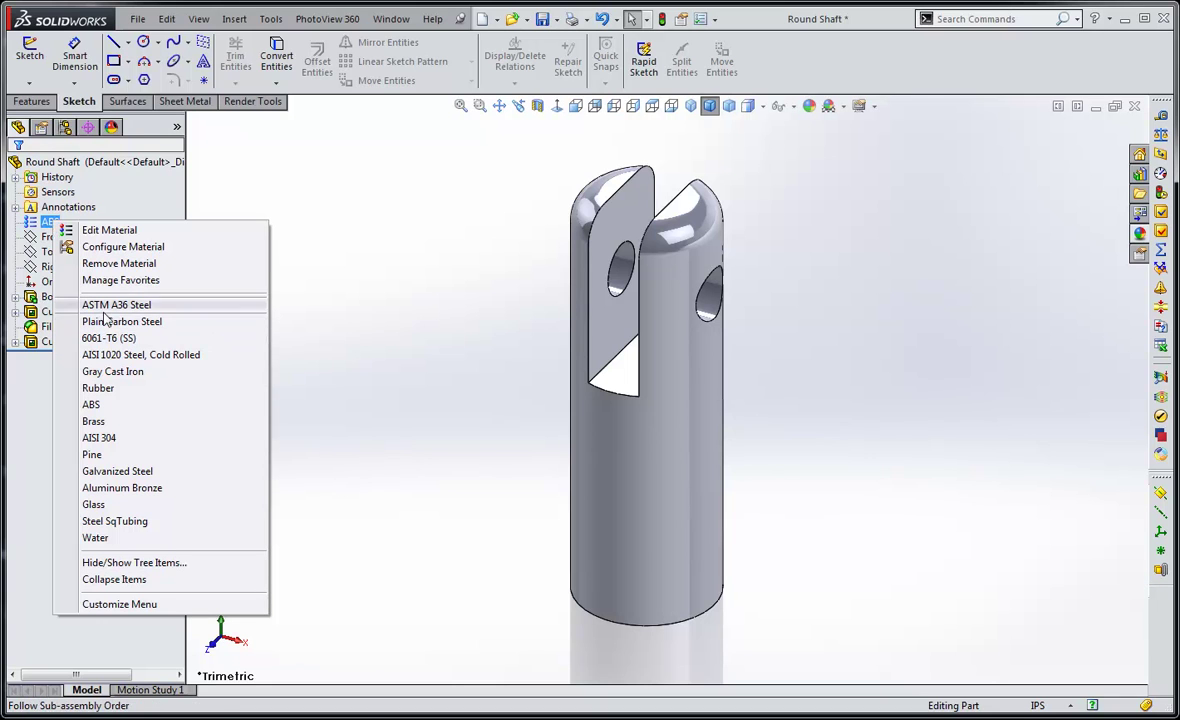
left_click(105, 230)
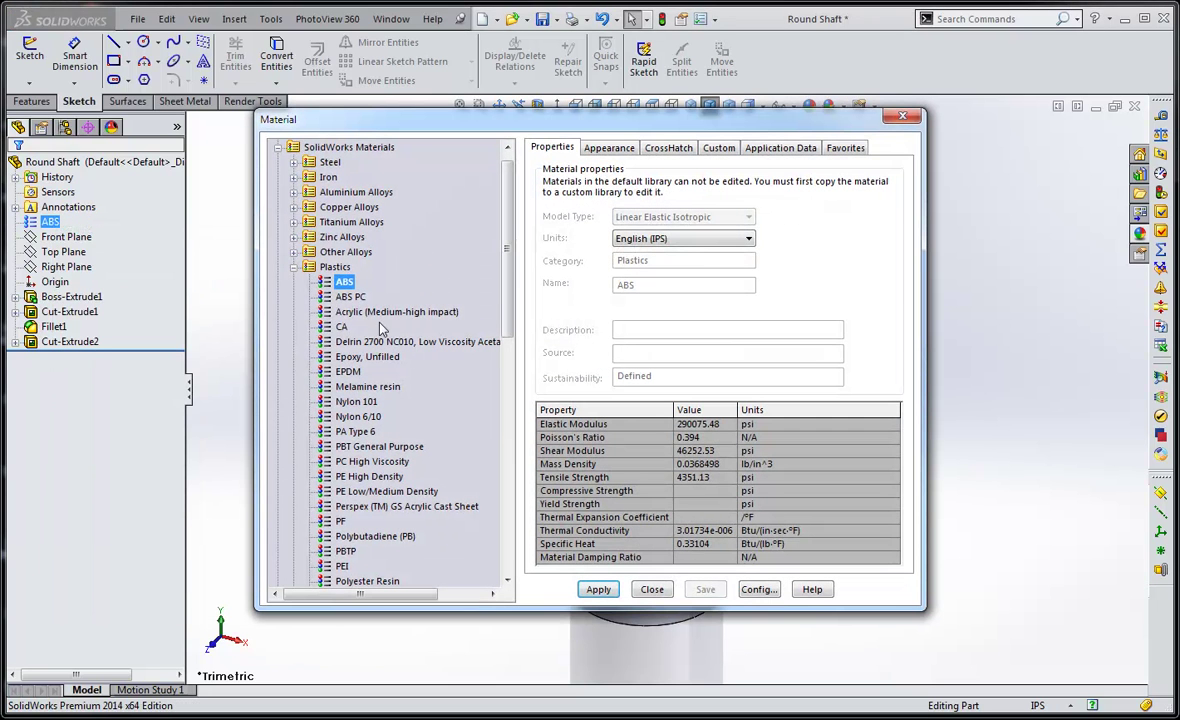
left_click(295, 222)
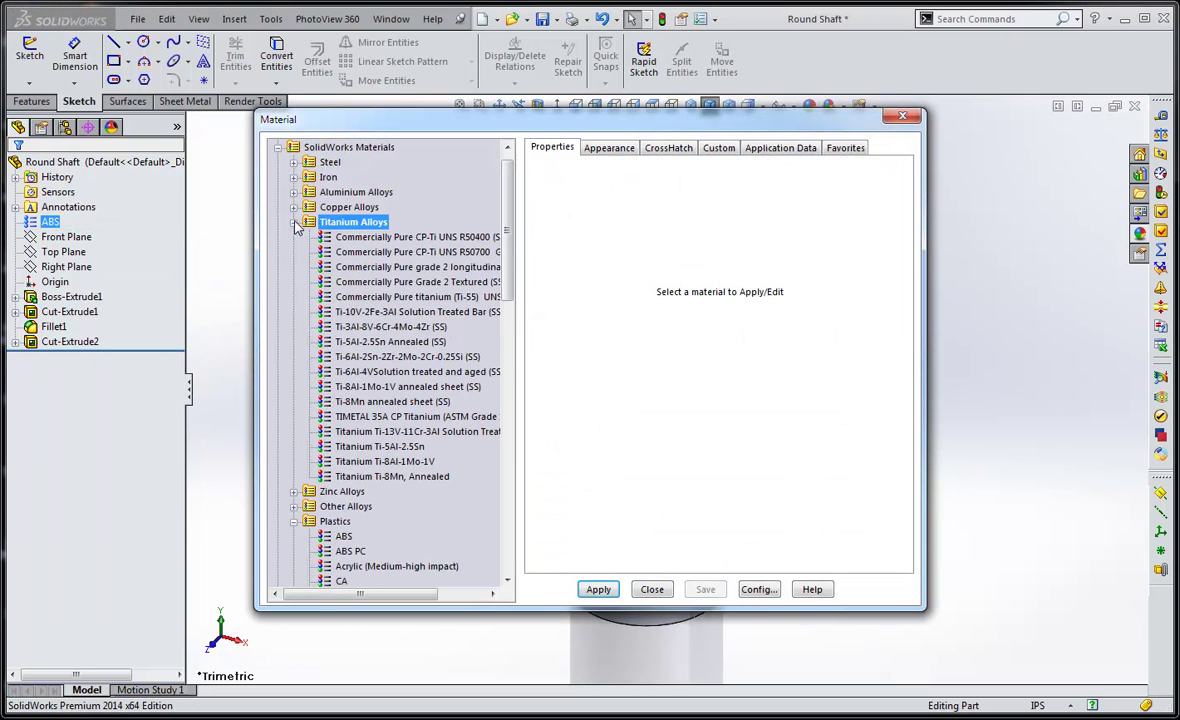
left_click(410, 371)
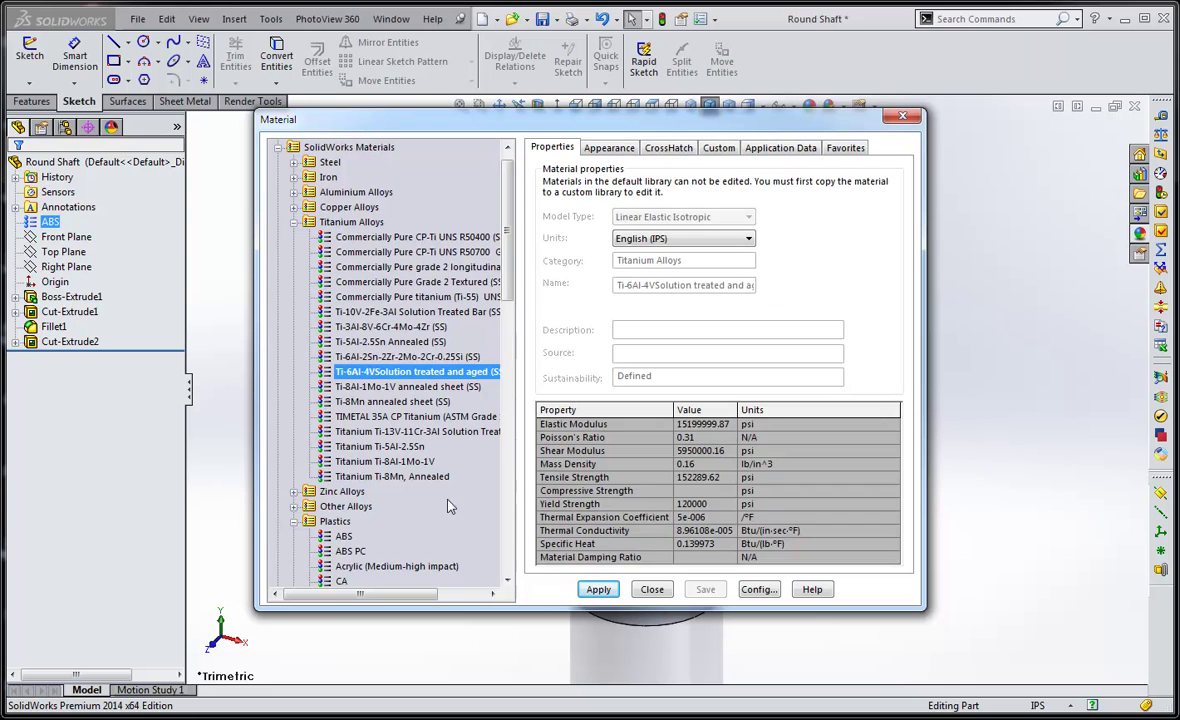
left_click(600, 589)
left_click(652, 589)
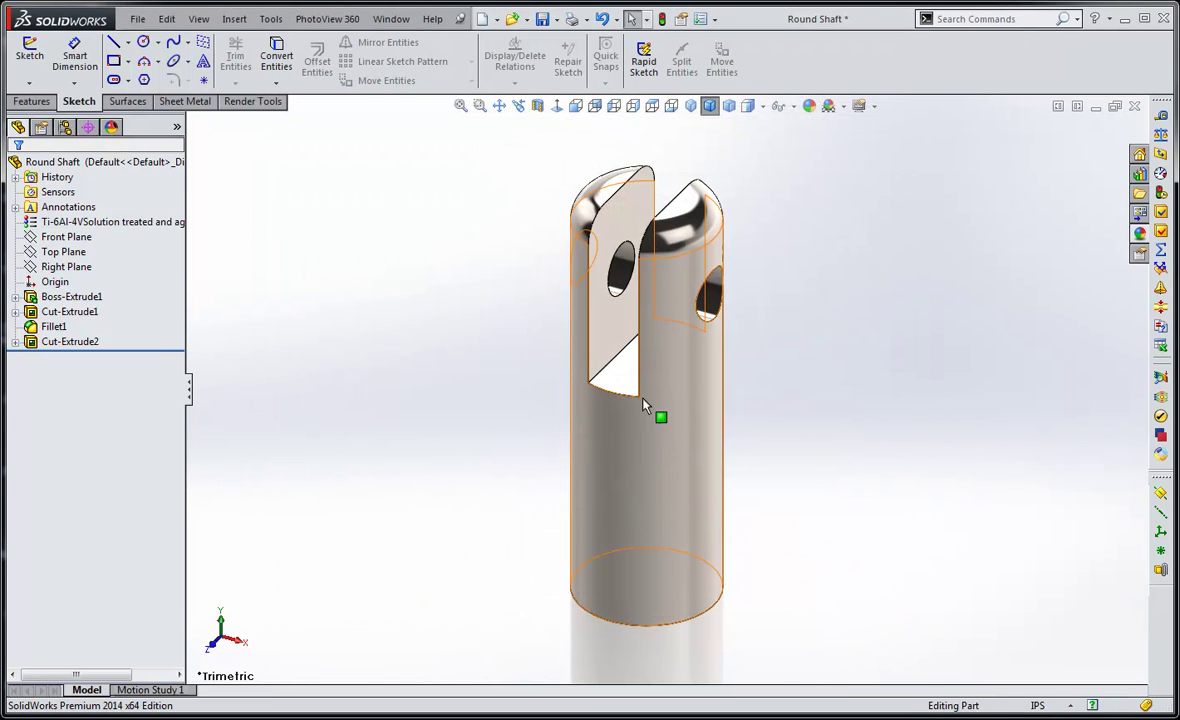
Step: Remove the satin finish titanium appearance in the DisplayManager
left_click(111, 127)
left_click(85, 216)
right_click(85, 216)
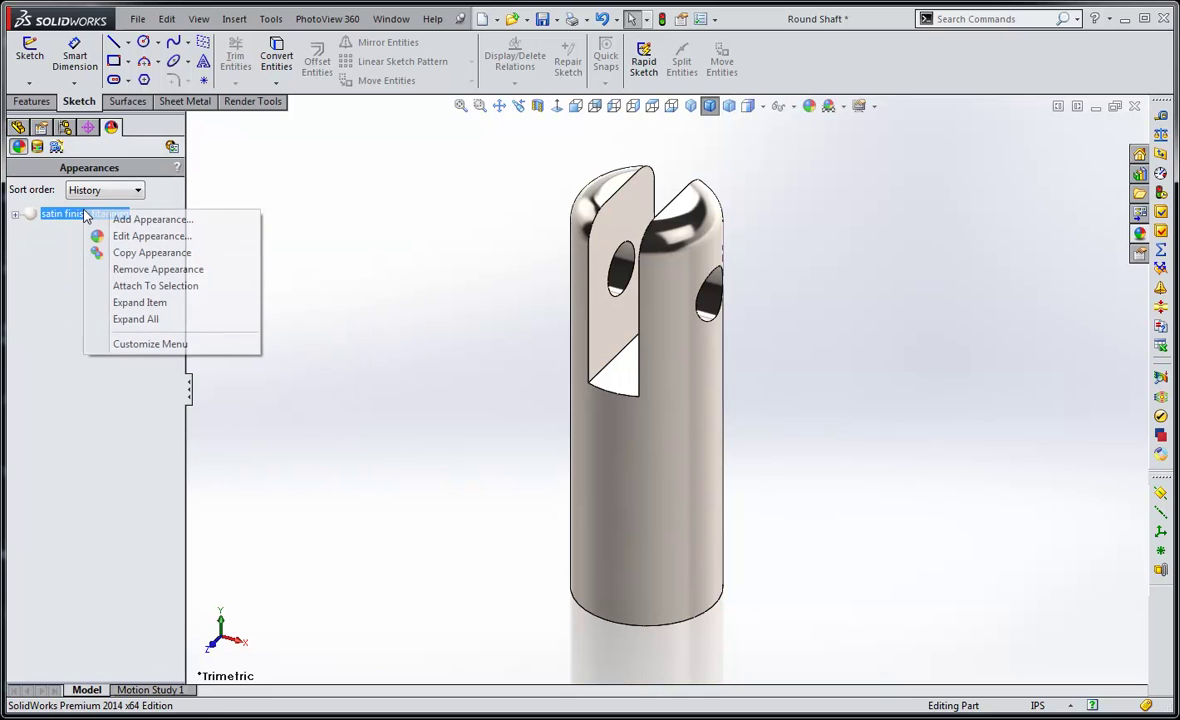
left_click(160, 254)
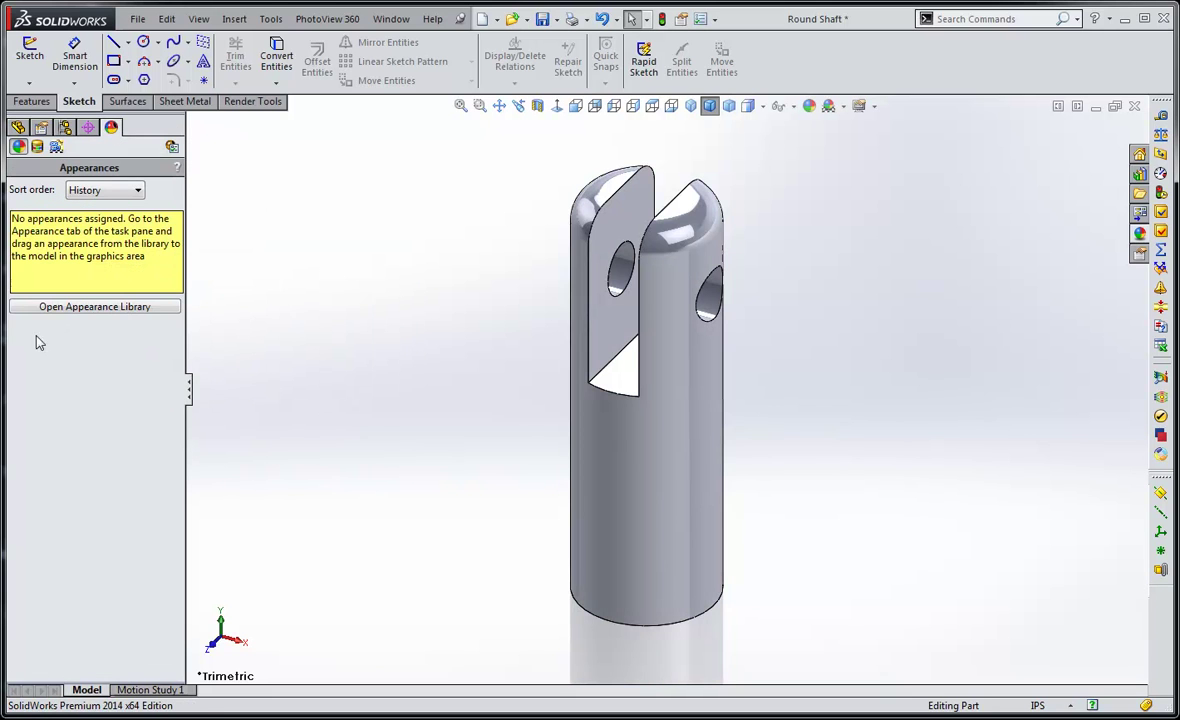
Step: Apply brushed aluminum from the Metal > Aluminum appearance library to the shaft
left_click(82, 308)
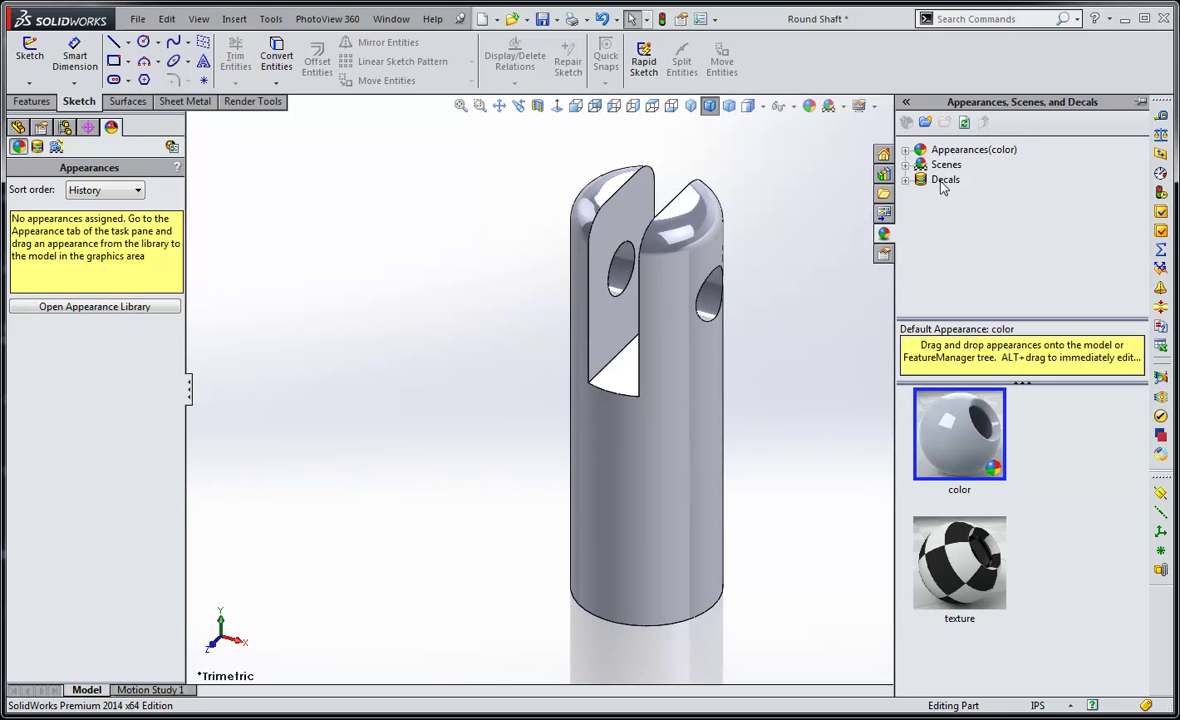
left_click(906, 150)
left_click(953, 179)
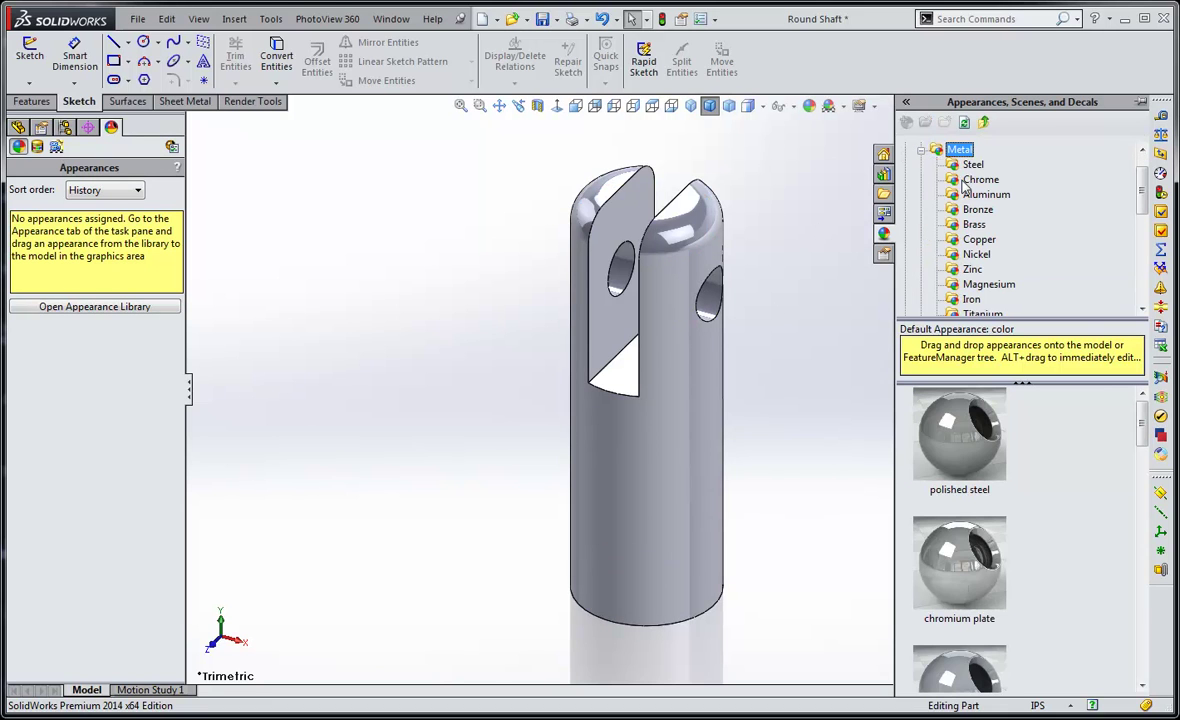
left_click(977, 210)
left_click(985, 194)
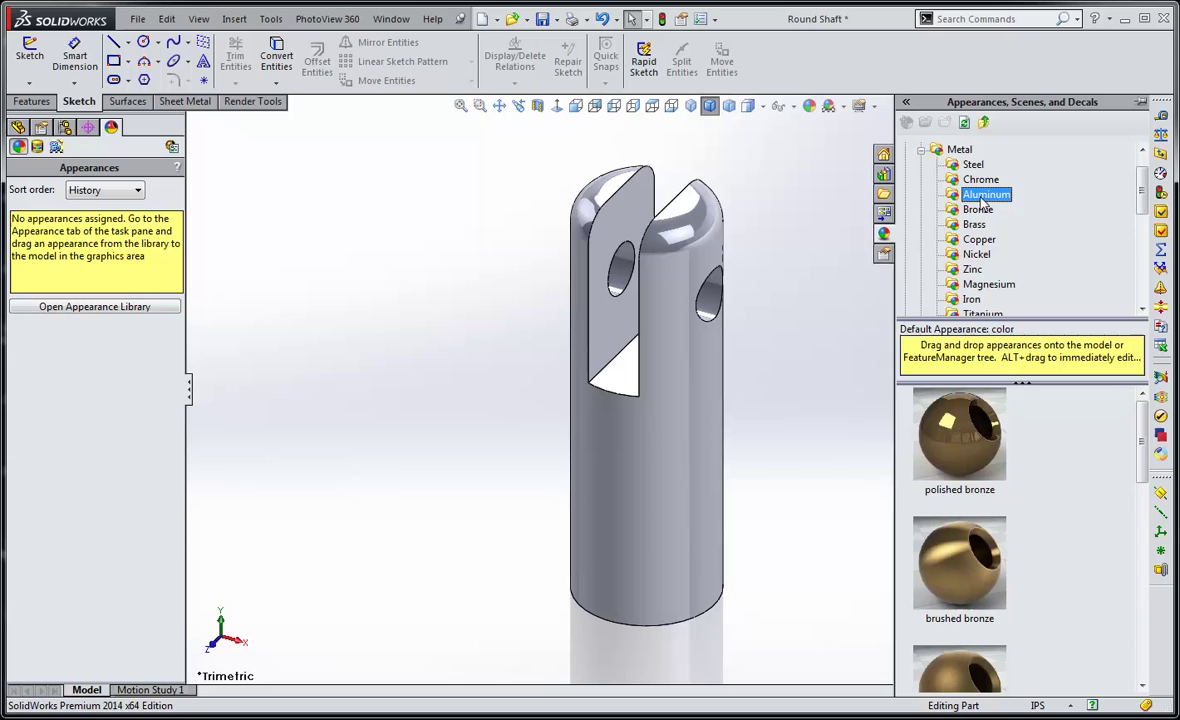
left_click(958, 590)
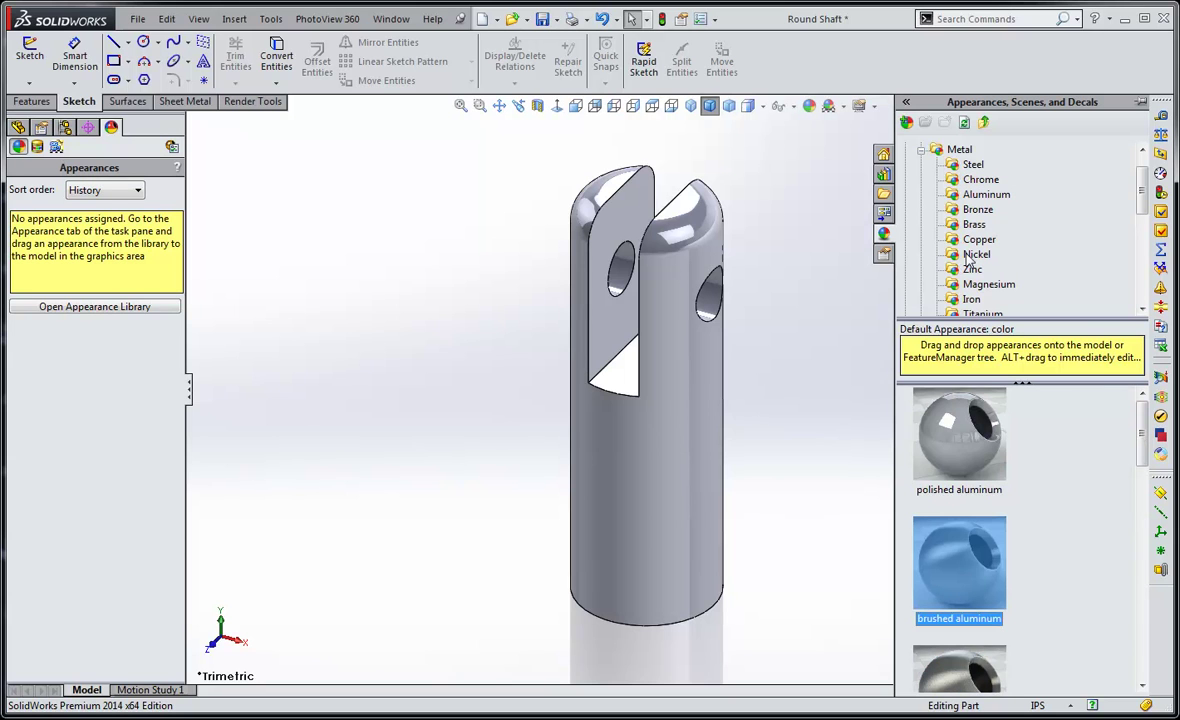
left_click_drag(959, 565, 429, 370)
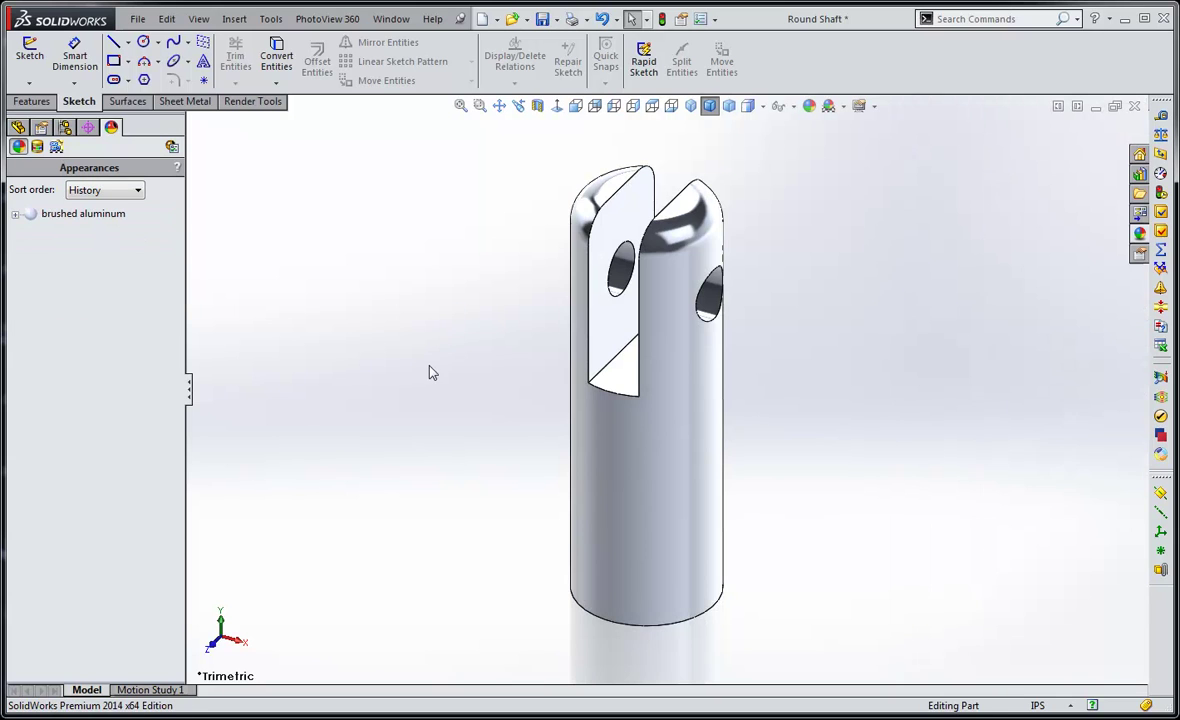
Step: Switch the part's material to 6061-T6 (SS), then open Manage Favorites
left_click(18, 127)
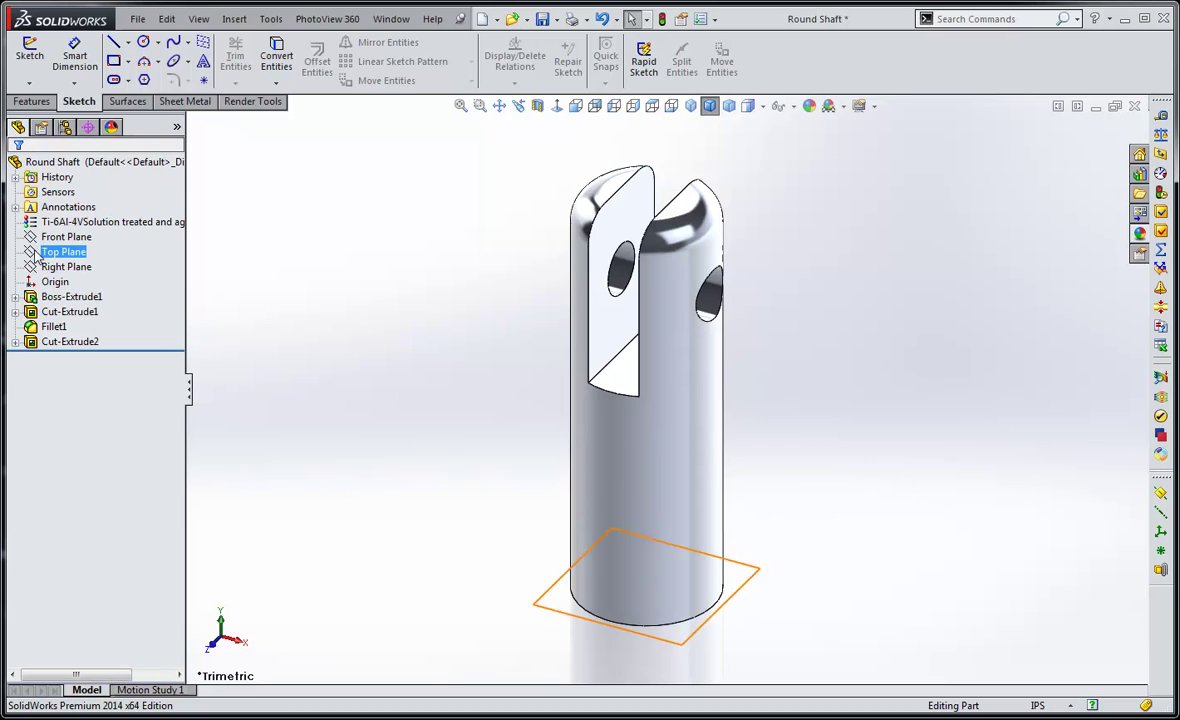
left_click(80, 237)
key("Escape")
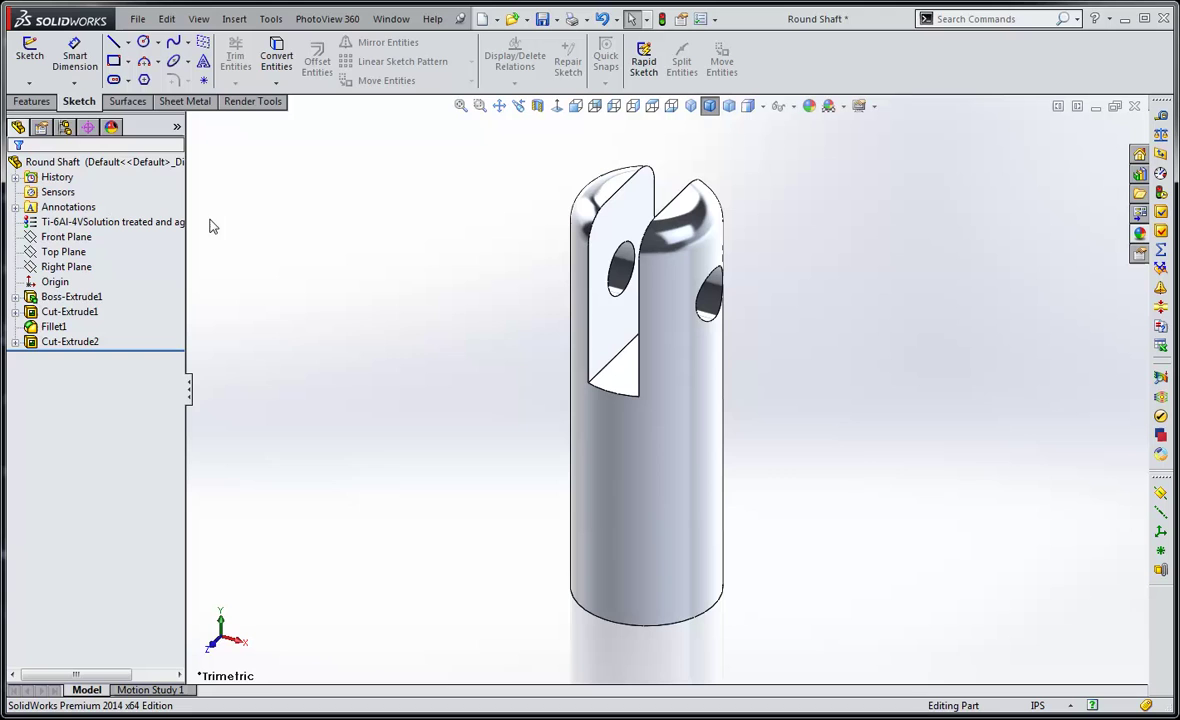
right_click(117, 229)
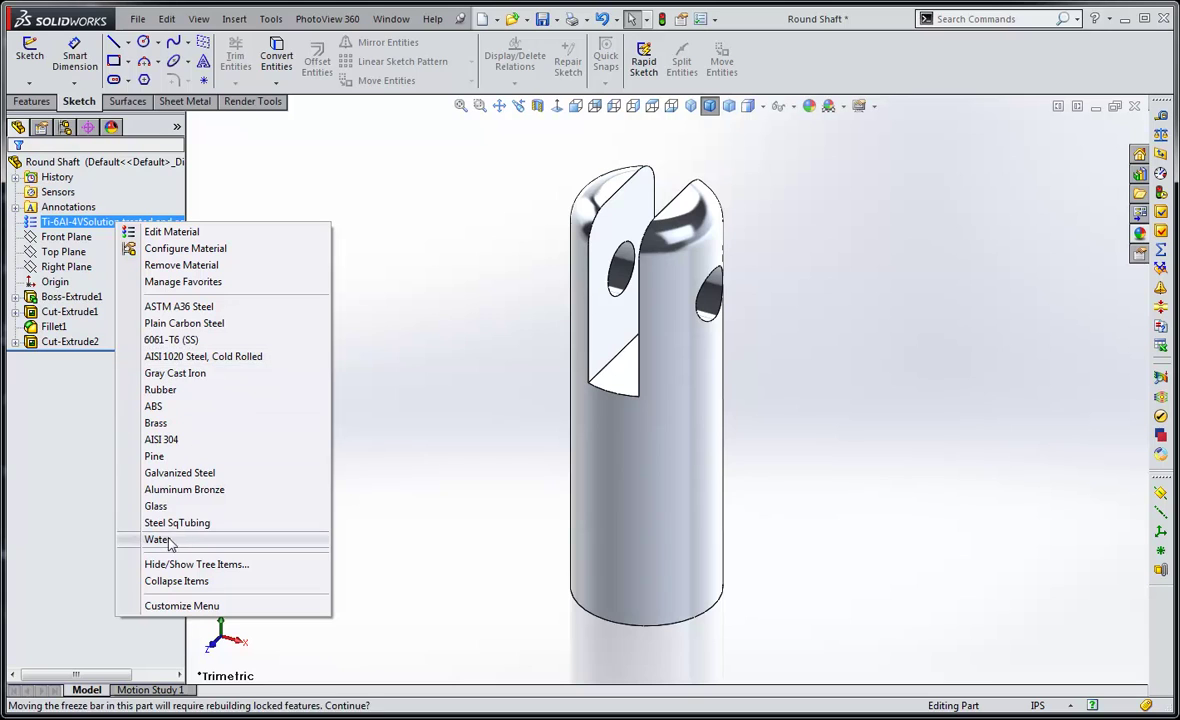
left_click(172, 340)
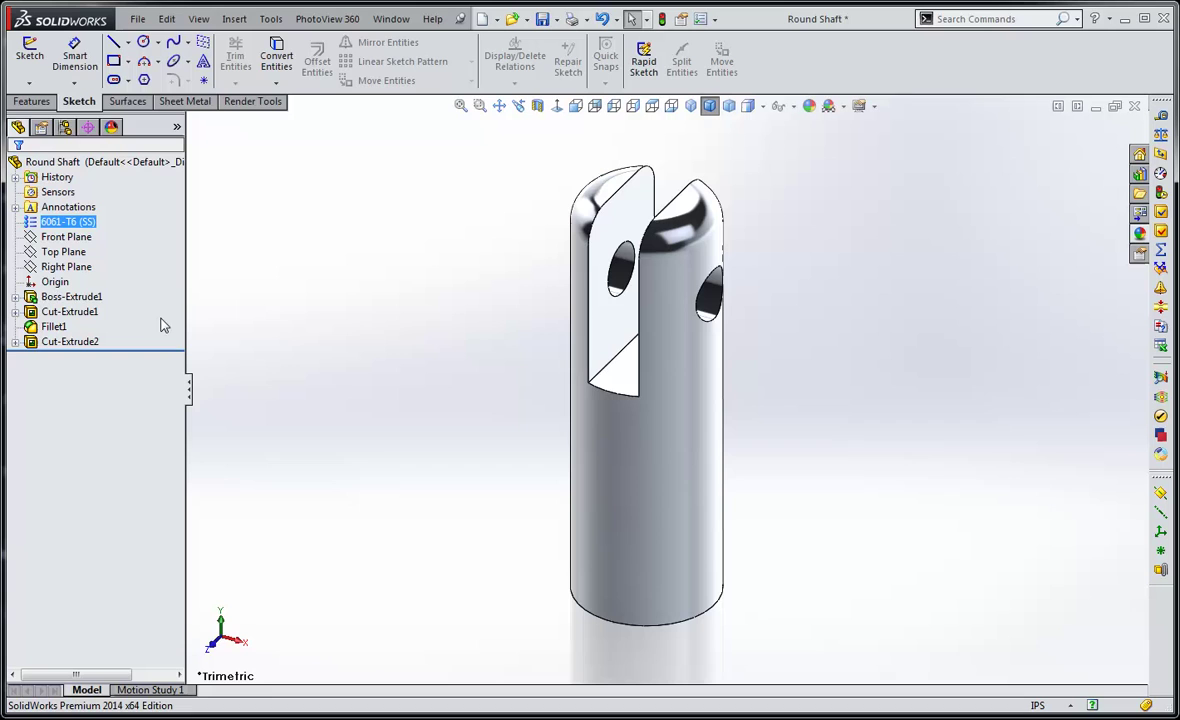
right_click(78, 229)
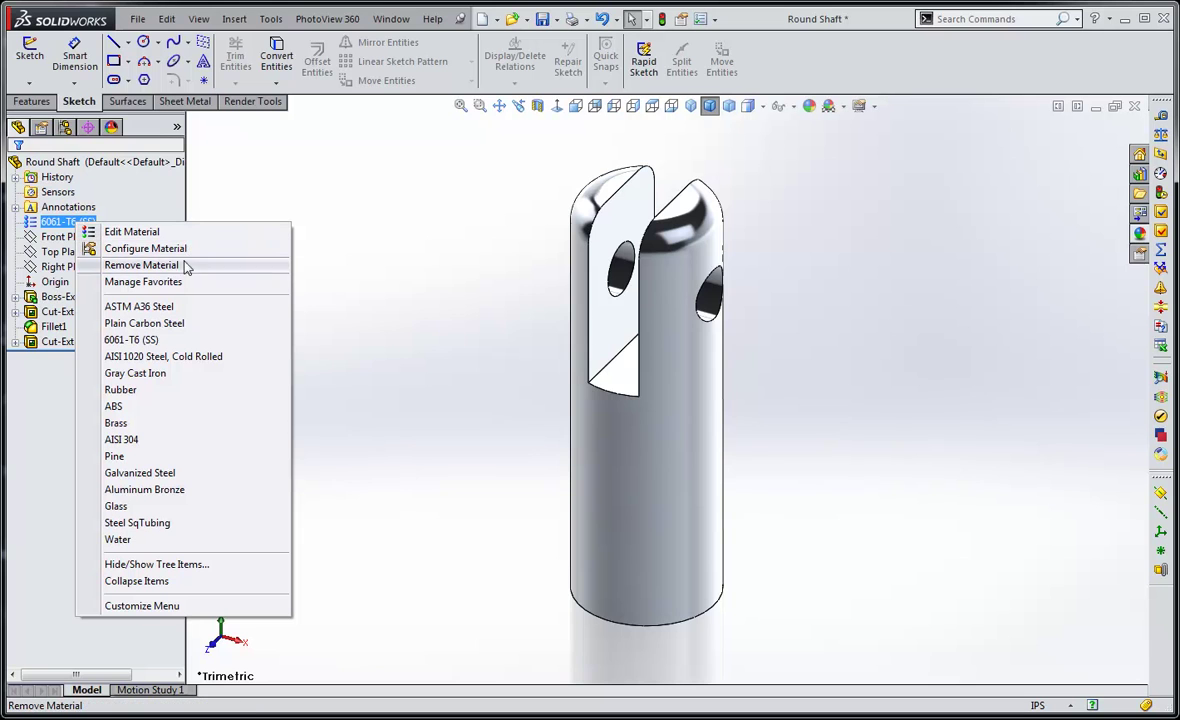
left_click(198, 287)
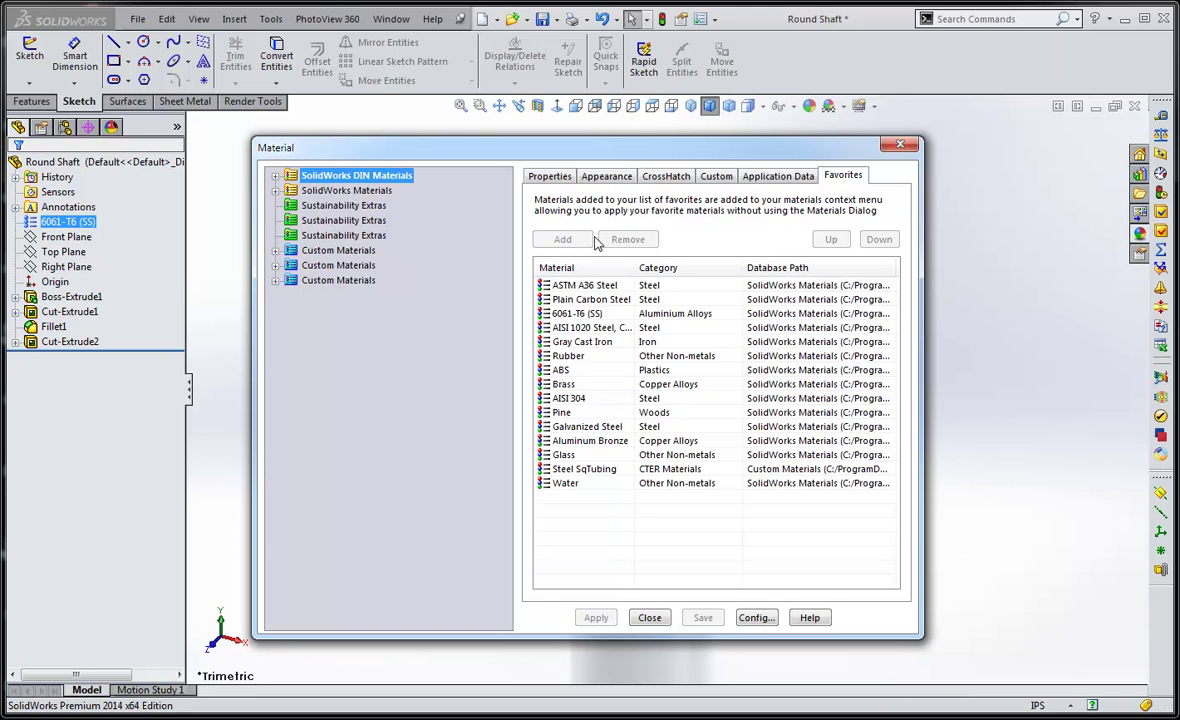
Step: Add Stainless Steel (ferritic) from the Steel materials to the favourites
double_click(343, 191)
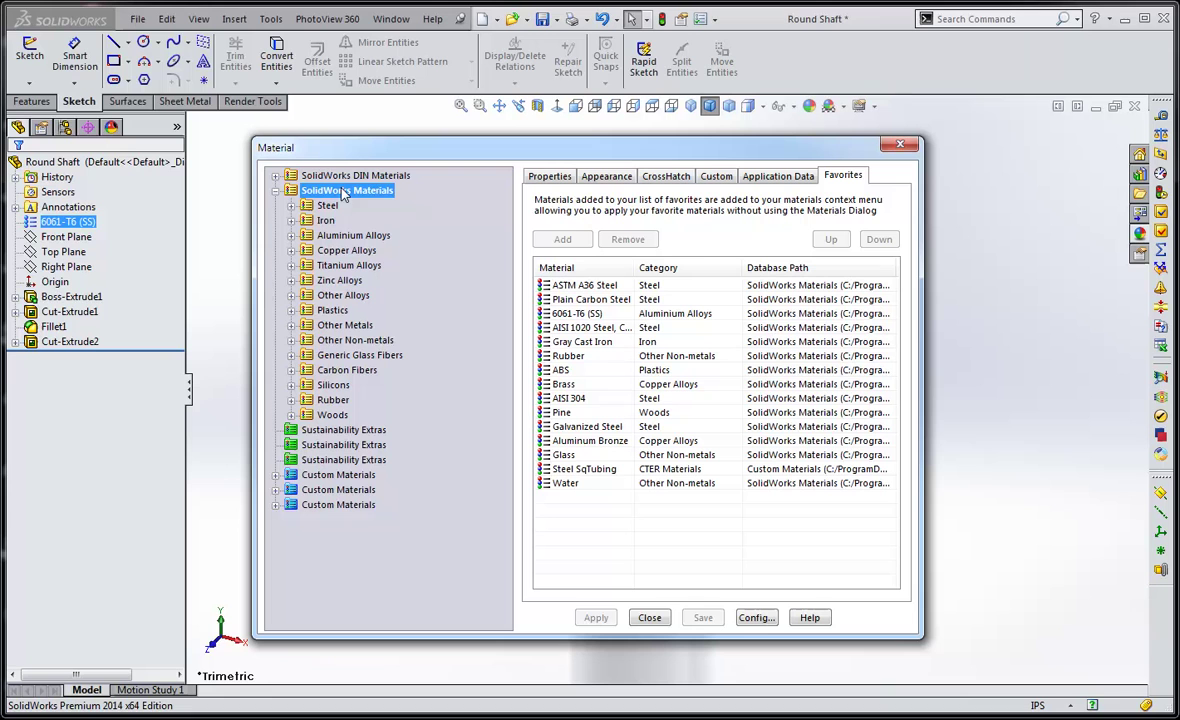
double_click(327, 206)
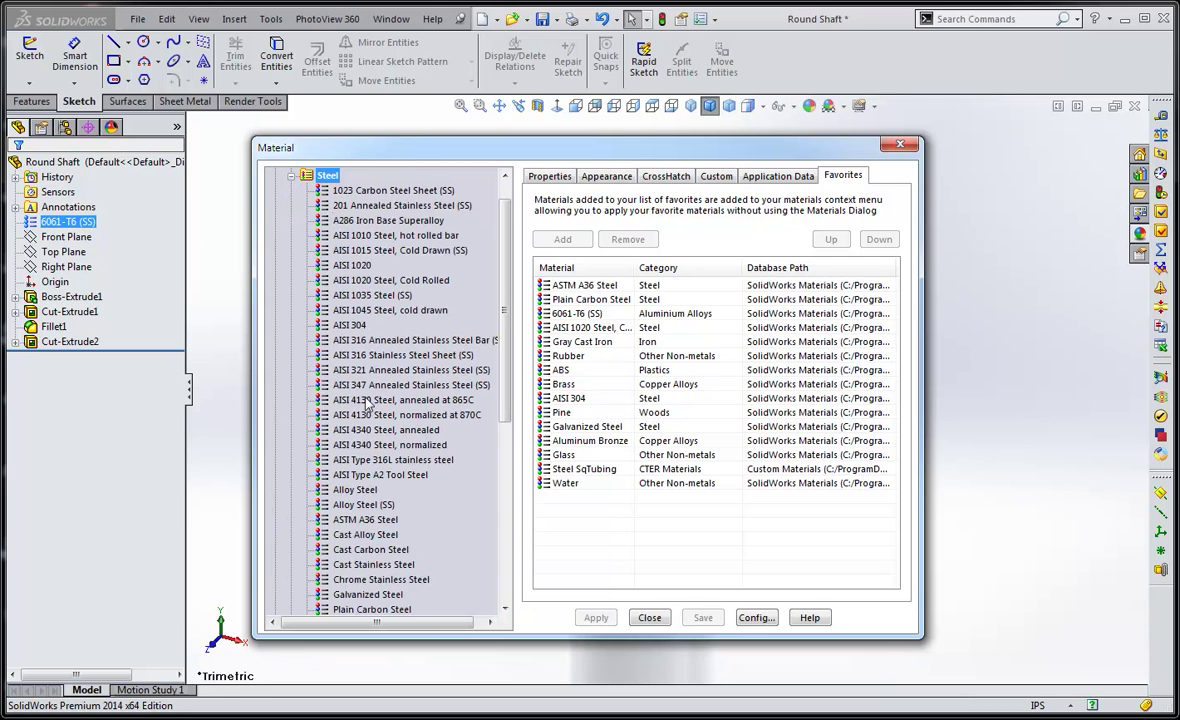
scroll(487, 400, "down", 4)
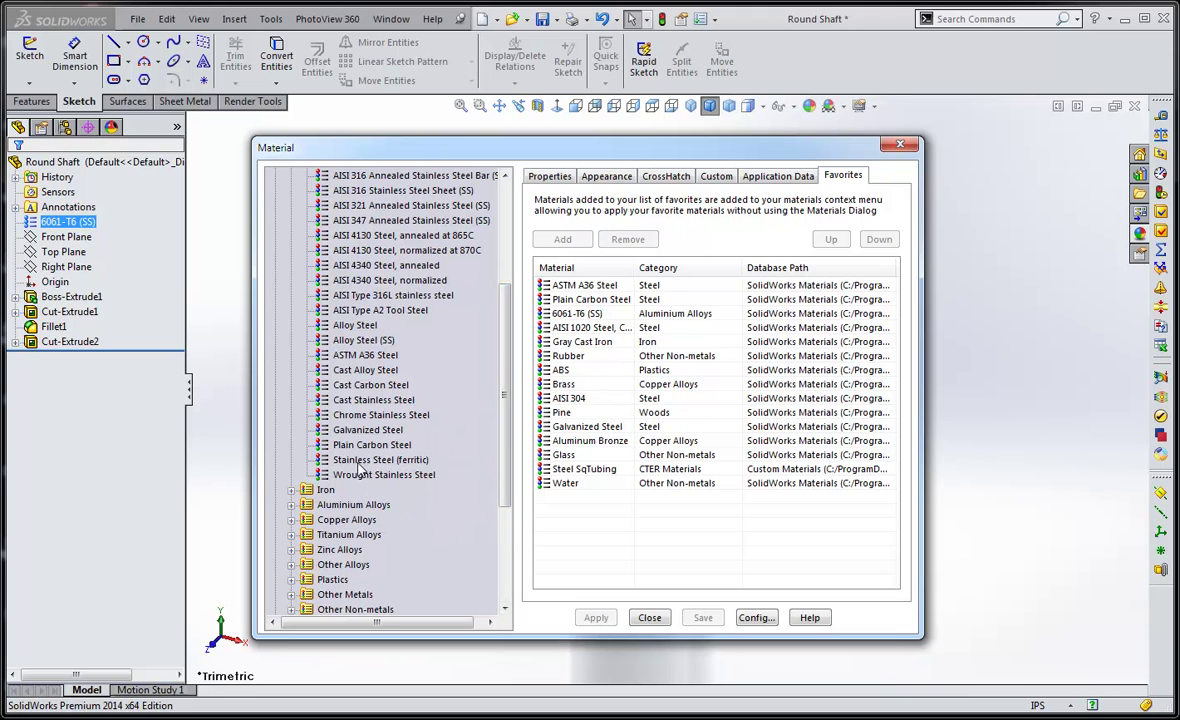
left_click(375, 460)
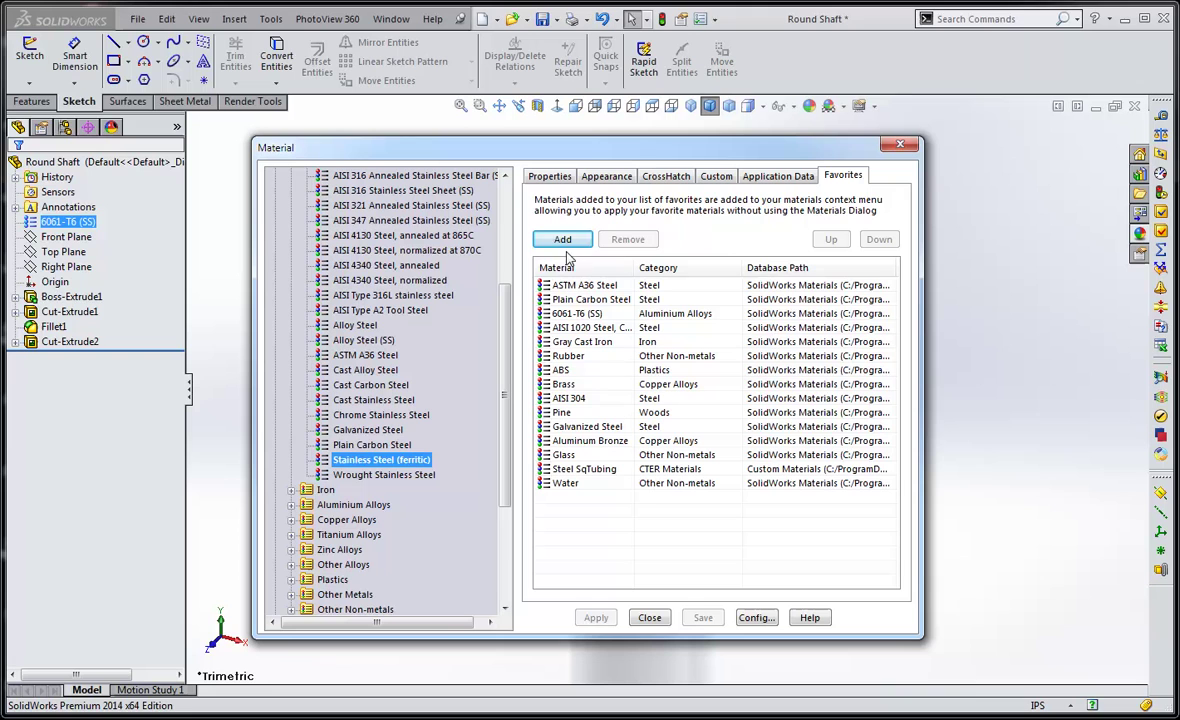
left_click(563, 241)
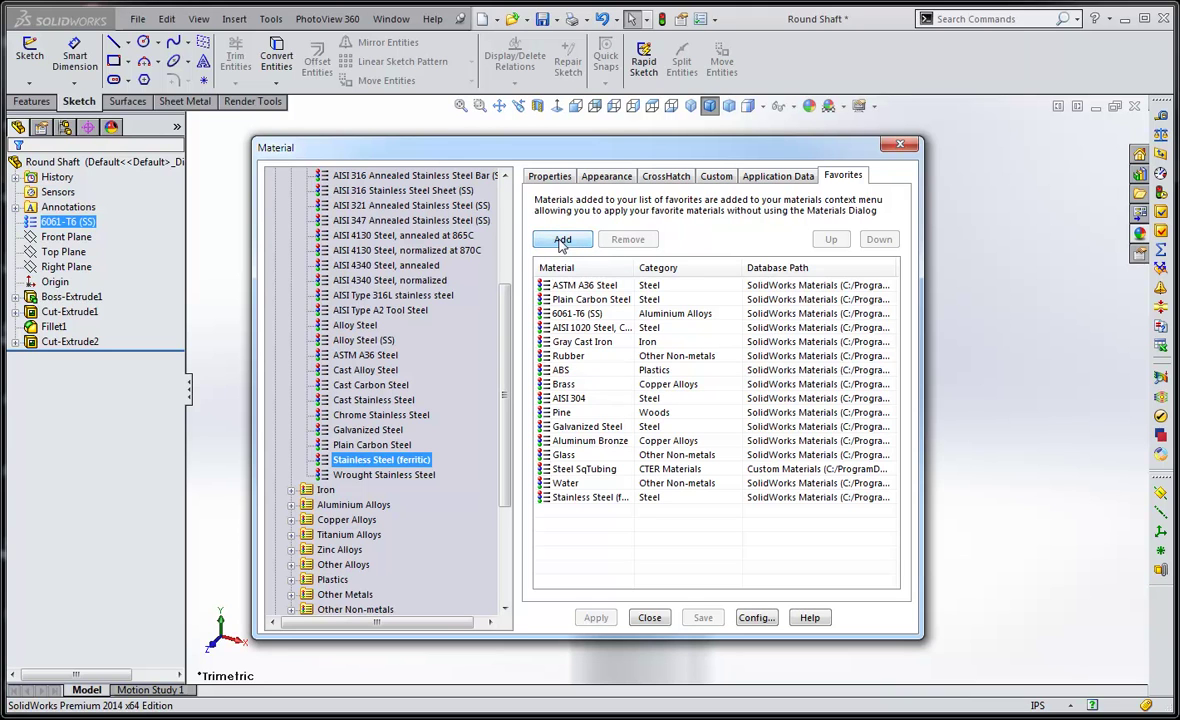
Step: Move Stainless Steel (ferritic) up to just below AISI 304, then close the library
left_click(598, 498)
left_click(831, 240)
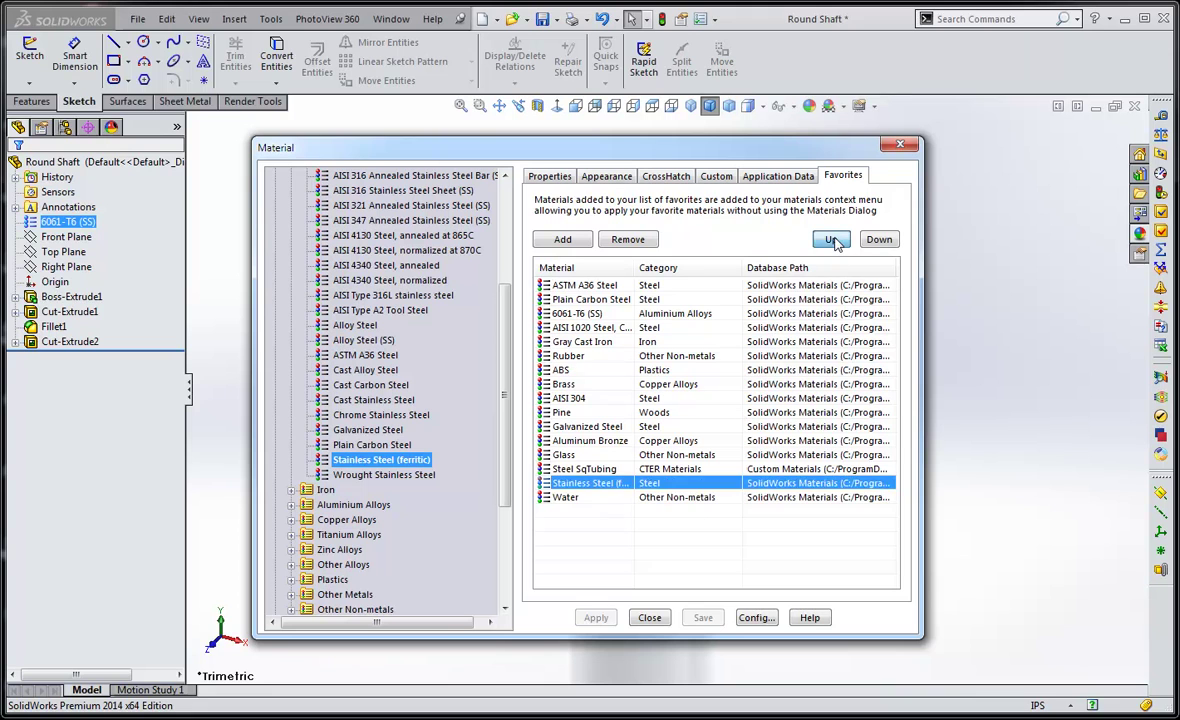
left_click(832, 240)
left_click(832, 240)
left_click(834, 241)
left_click(834, 241)
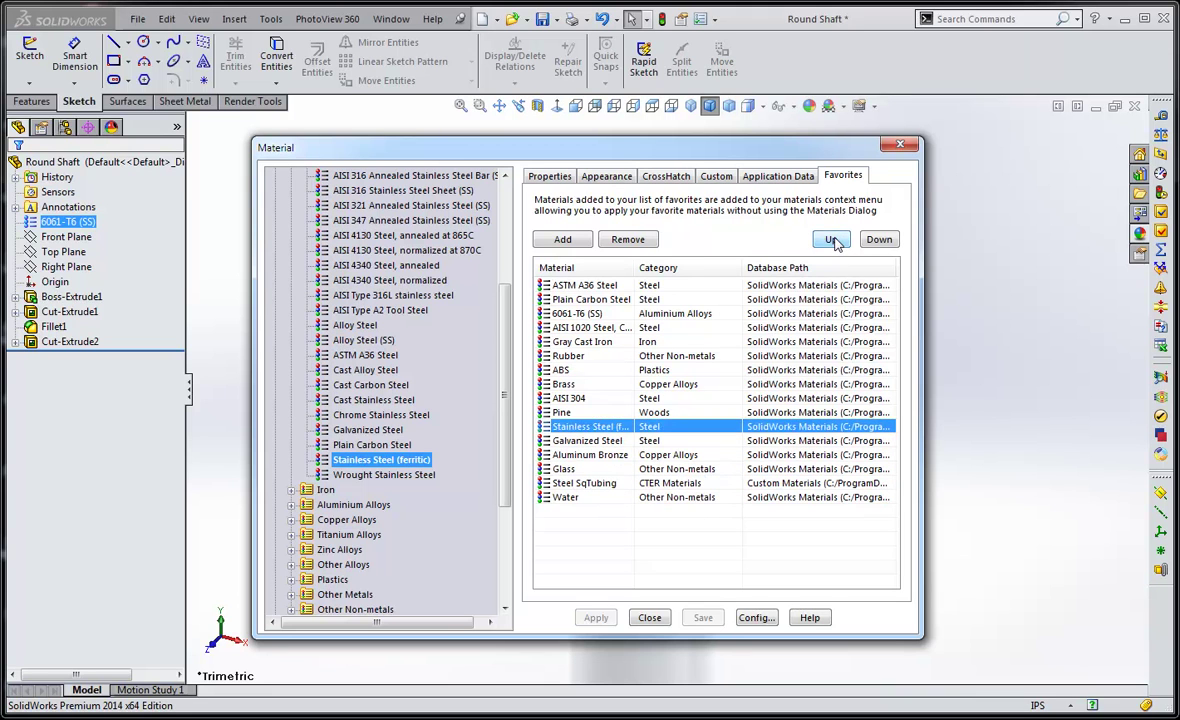
left_click(834, 241)
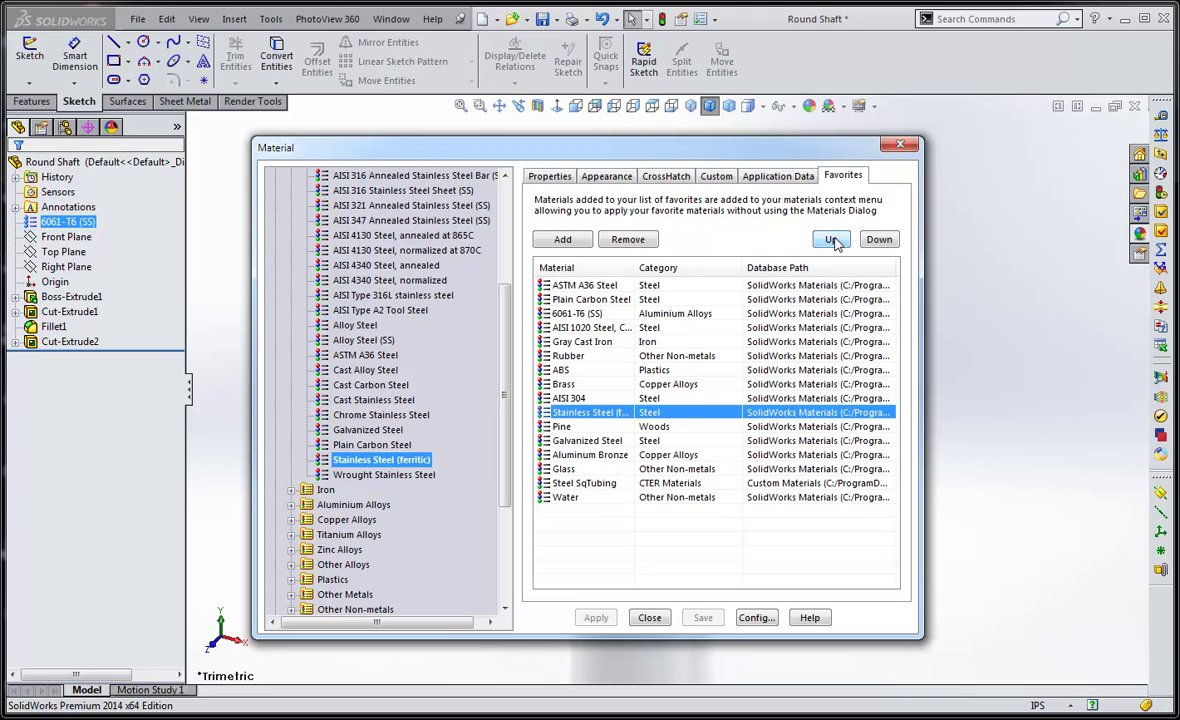
left_click(650, 618)
Step: Set the material to Stainless Steel (ferritic), then to Pine, and orbit to view the wood
left_click(76, 313)
left_click(62, 222)
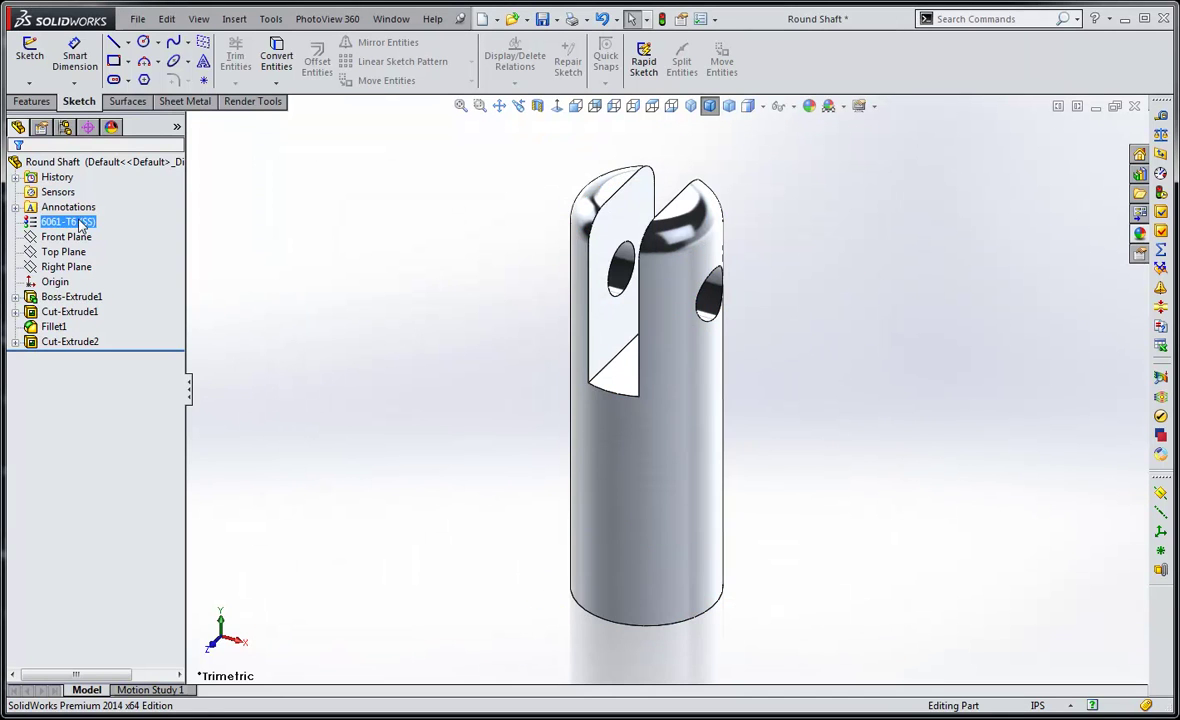
right_click(80, 222)
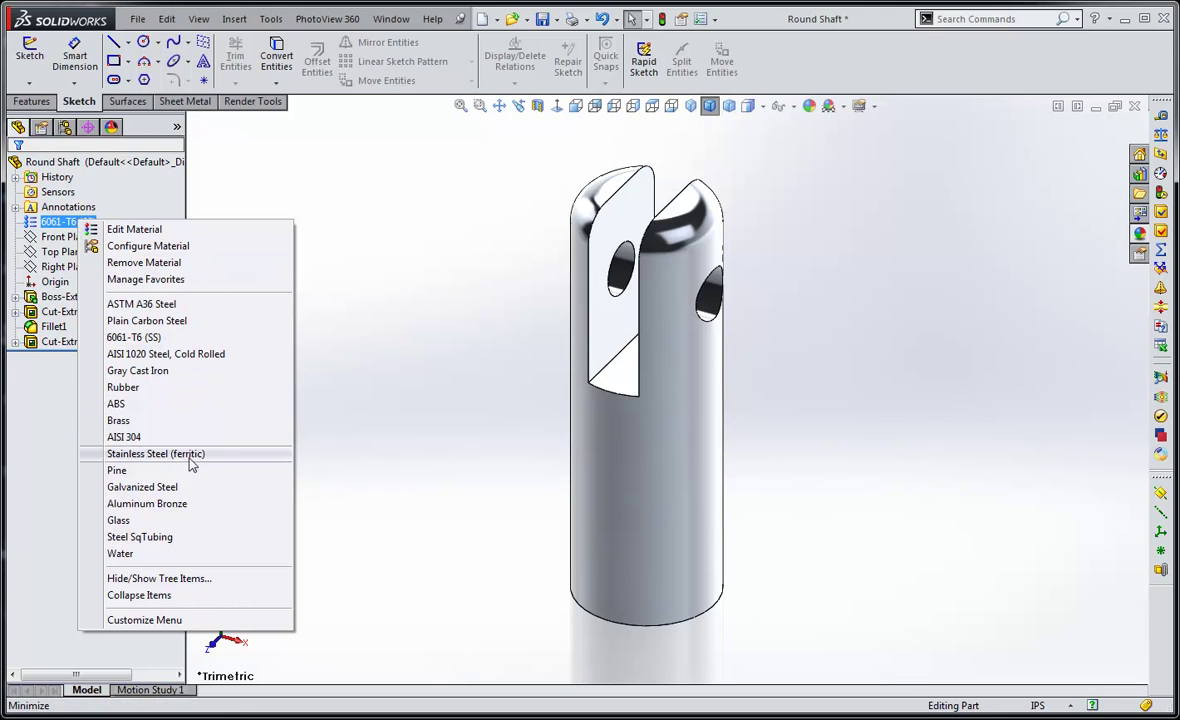
left_click(155, 454)
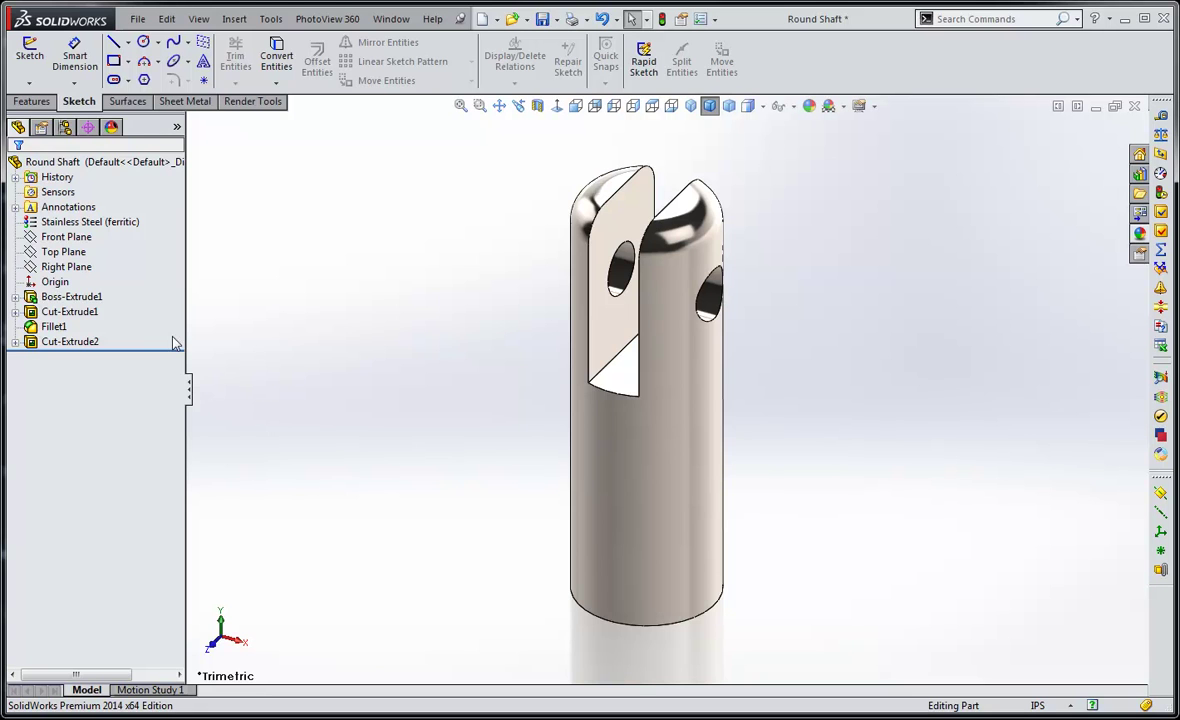
right_click(93, 222)
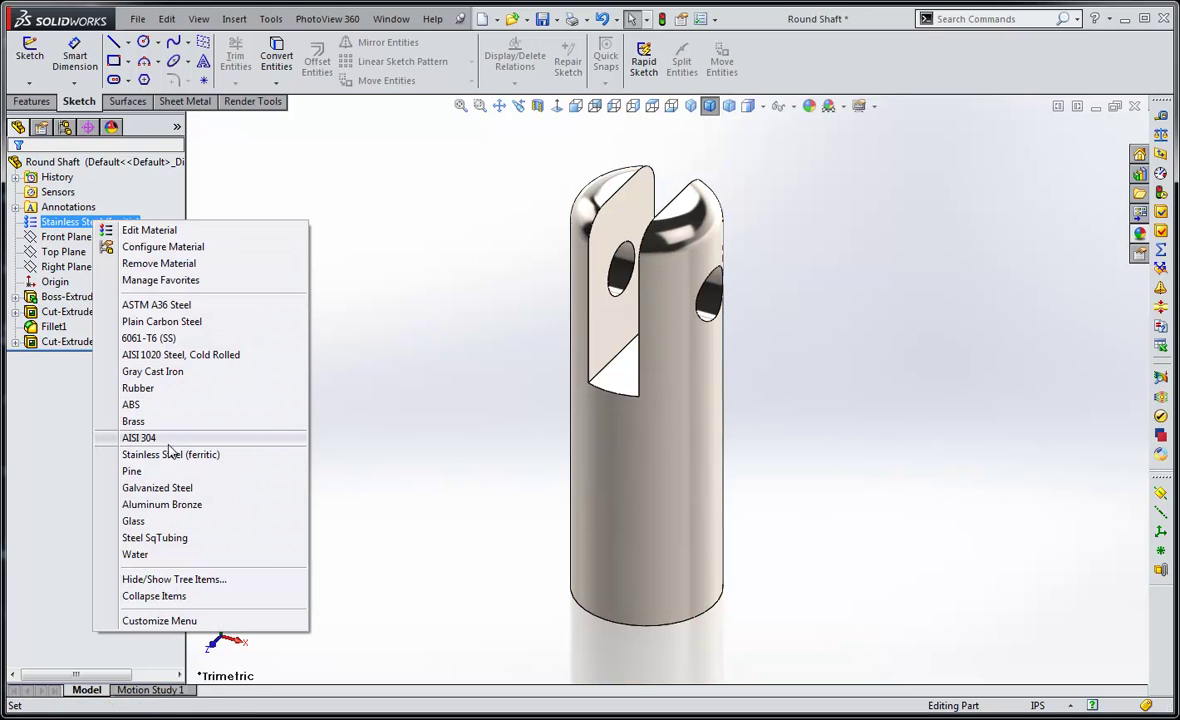
left_click(145, 471)
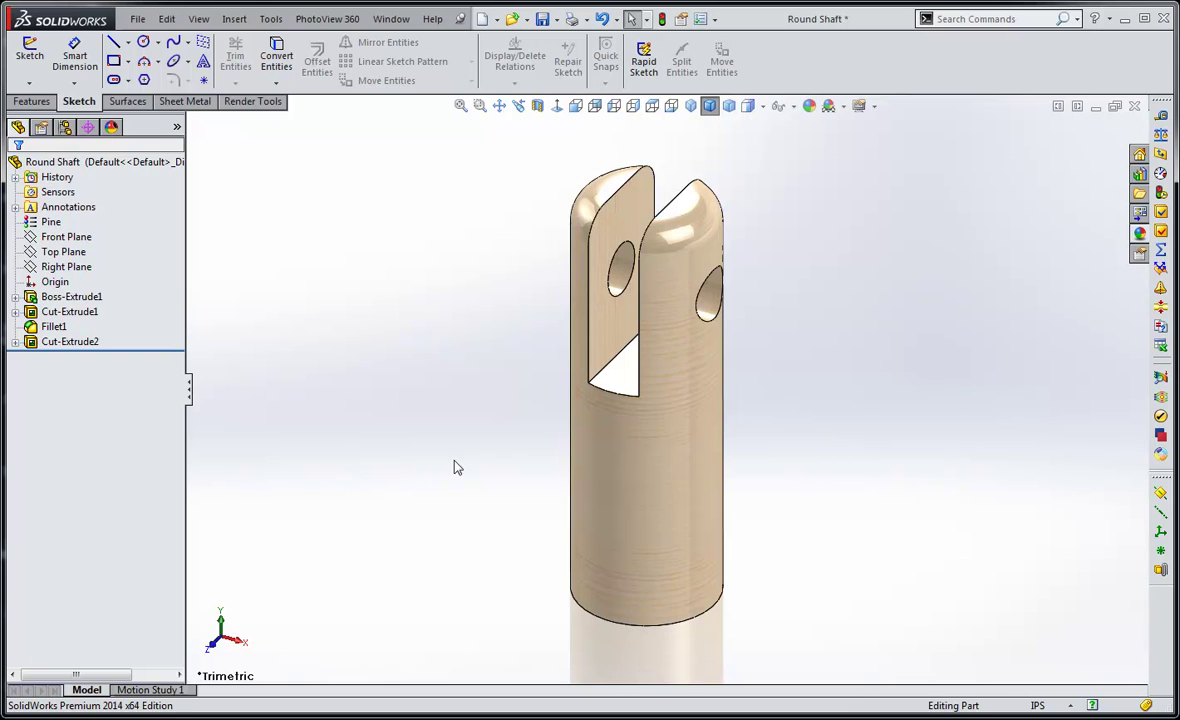
middle_click_drag(532, 556, 625, 444)
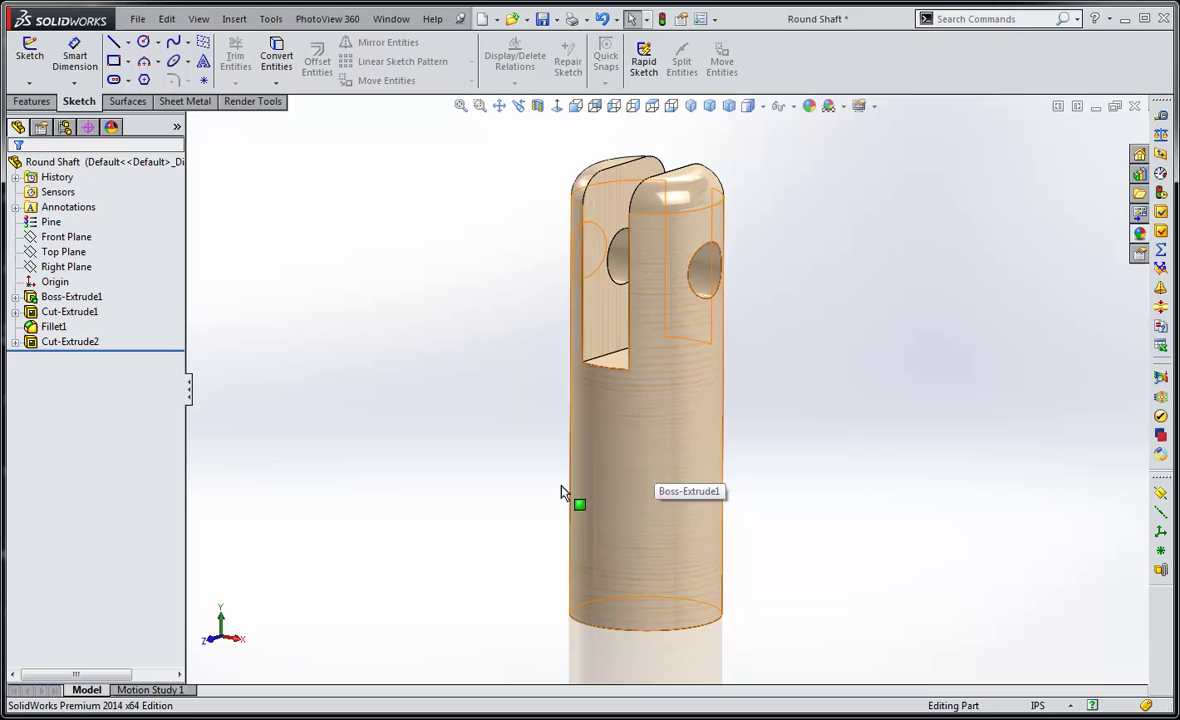
Step: Open the polished pine 2d appearance for editing and show its Mapping settings
left_click(111, 127)
right_click(84, 216)
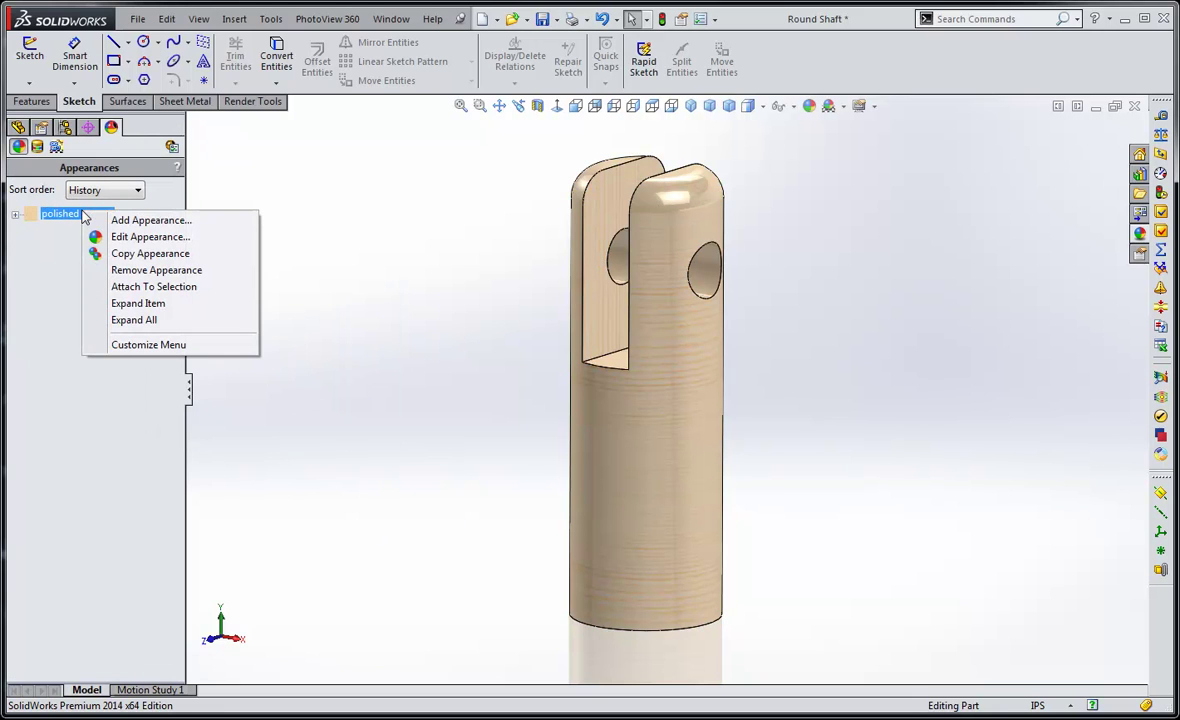
left_click(150, 237)
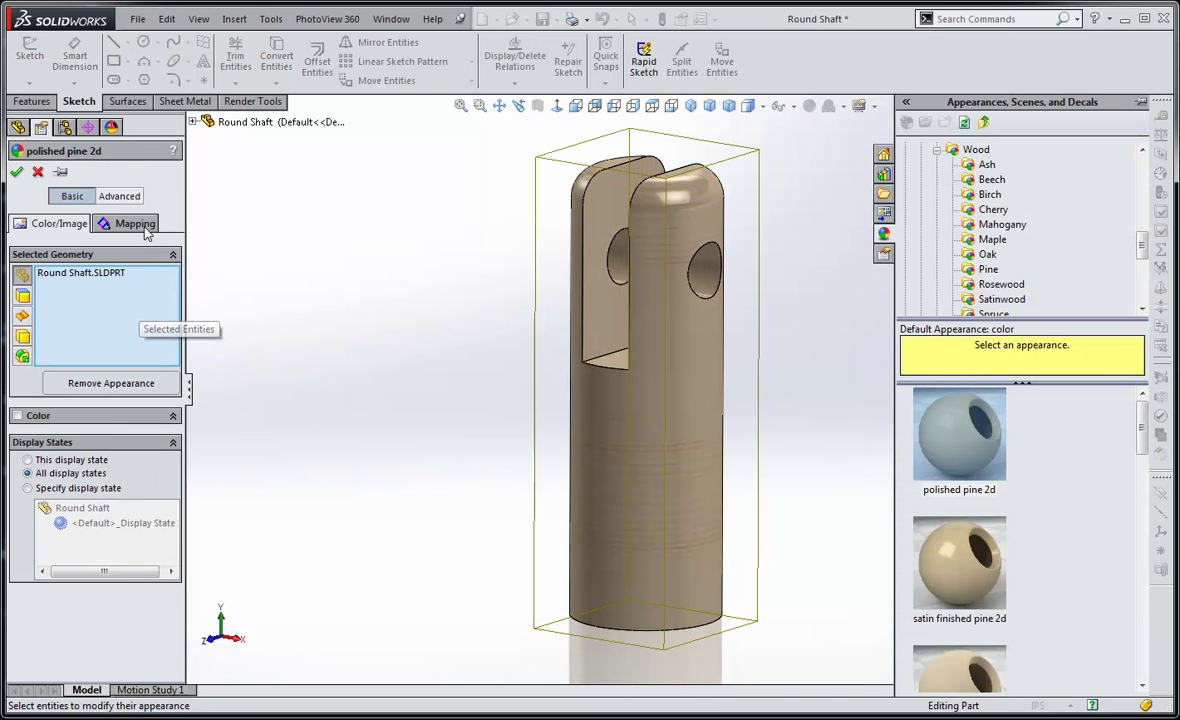
left_click(136, 224)
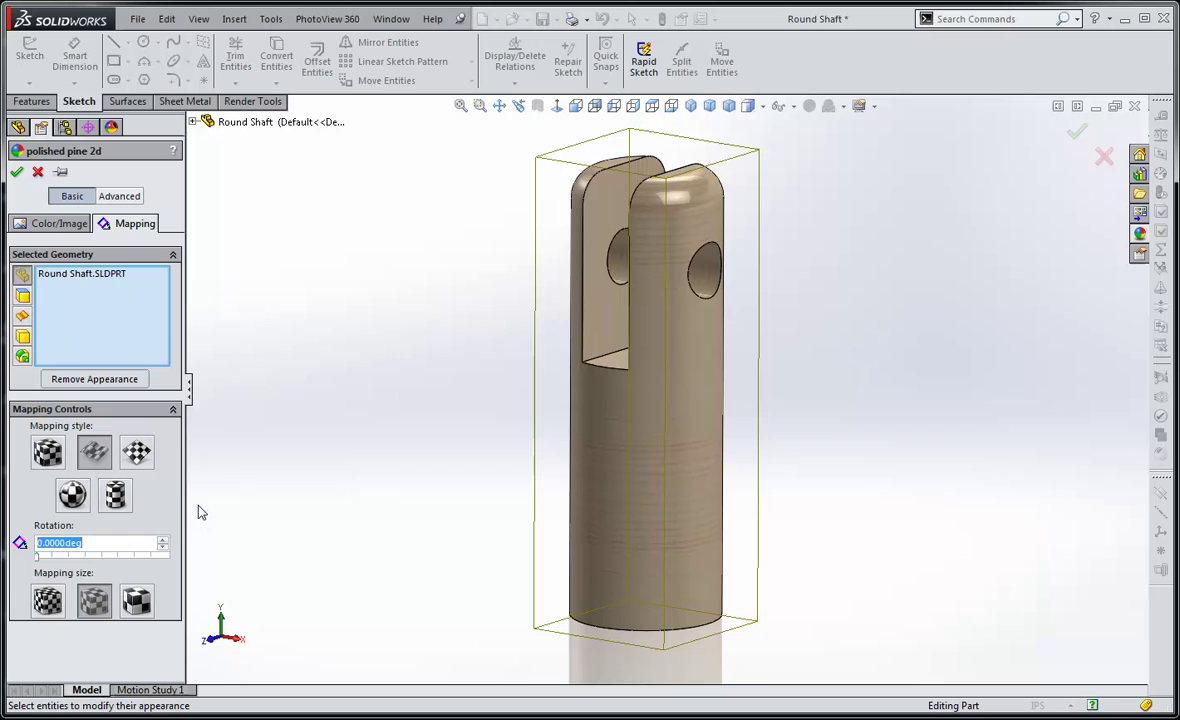
Step: Try box and other mapping styles, return to planar, and rotate the grain to 90 degrees
left_click(47, 453)
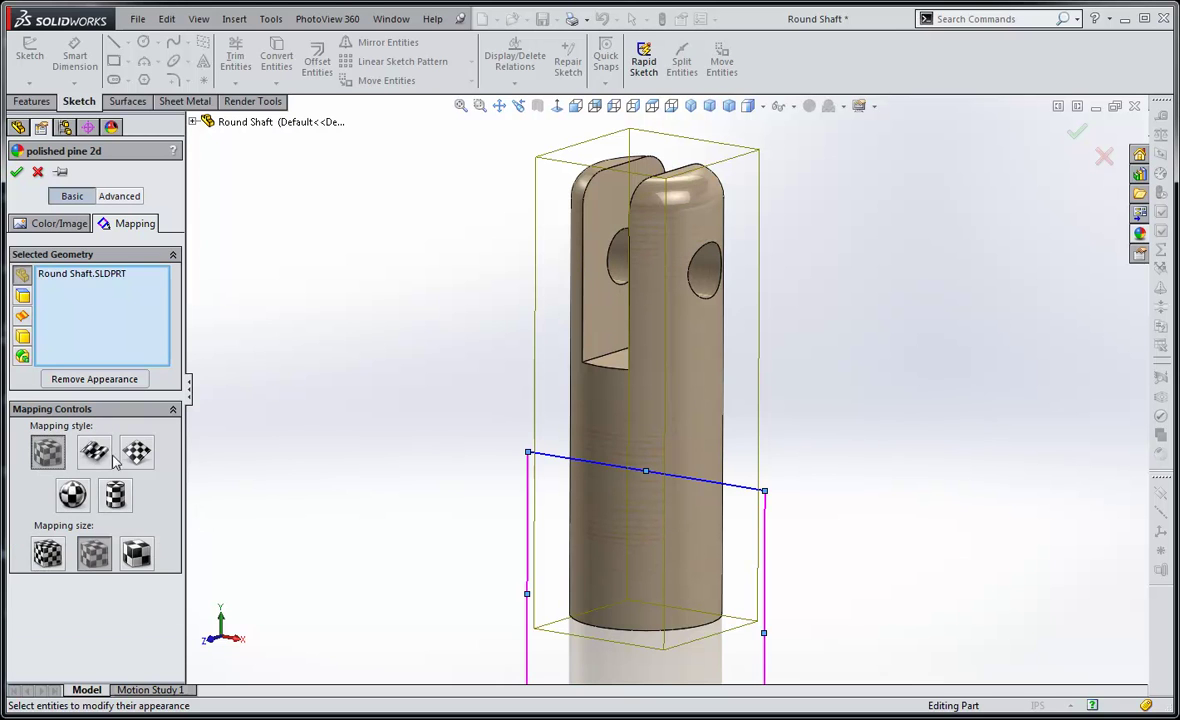
left_click(136, 453)
left_click(94, 452)
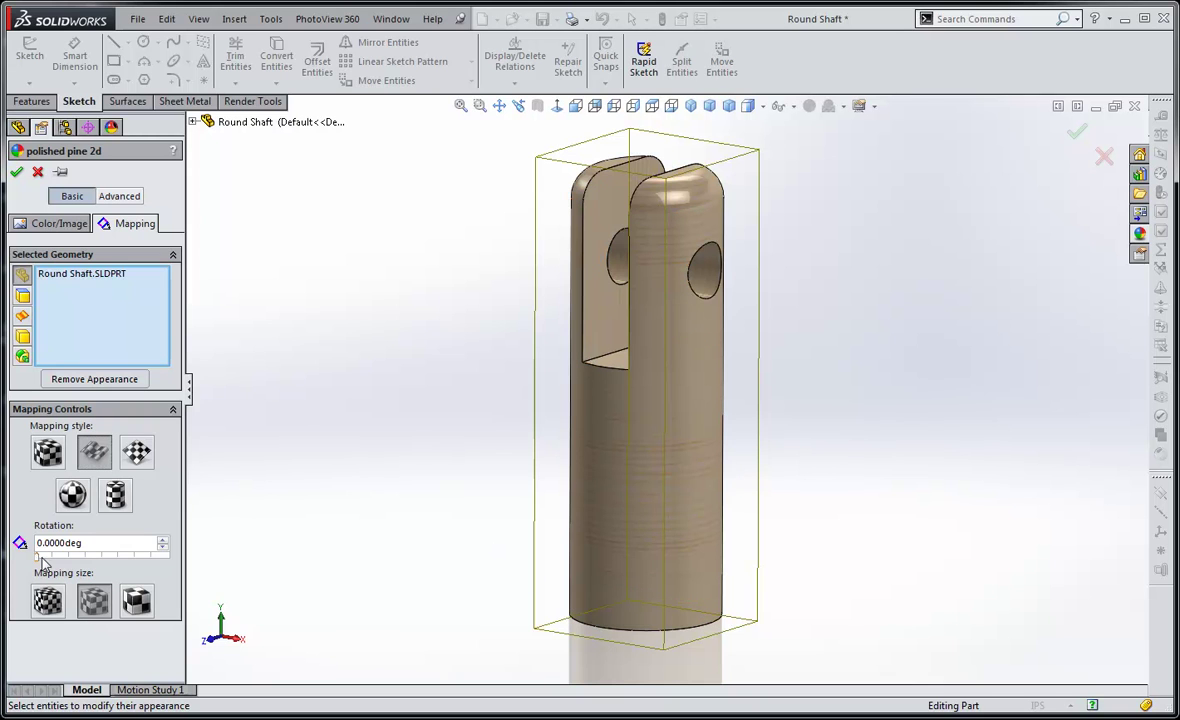
left_click_drag(41, 557, 46, 557)
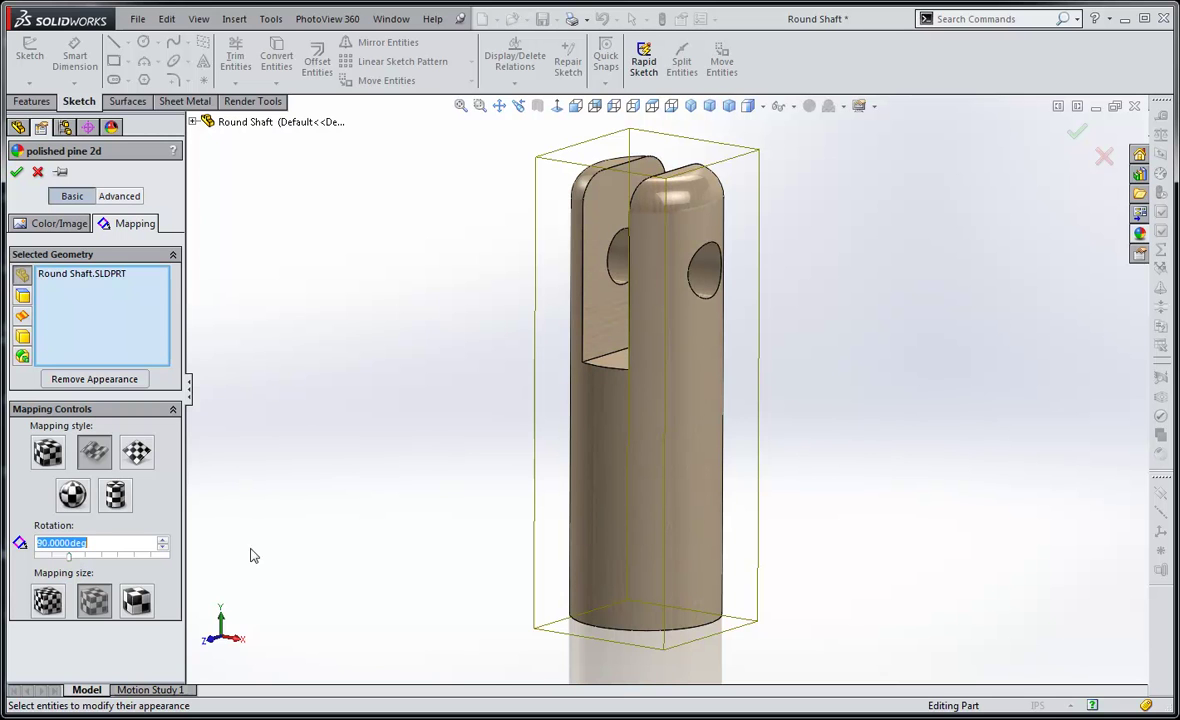
middle_click_drag(362, 556, 541, 604)
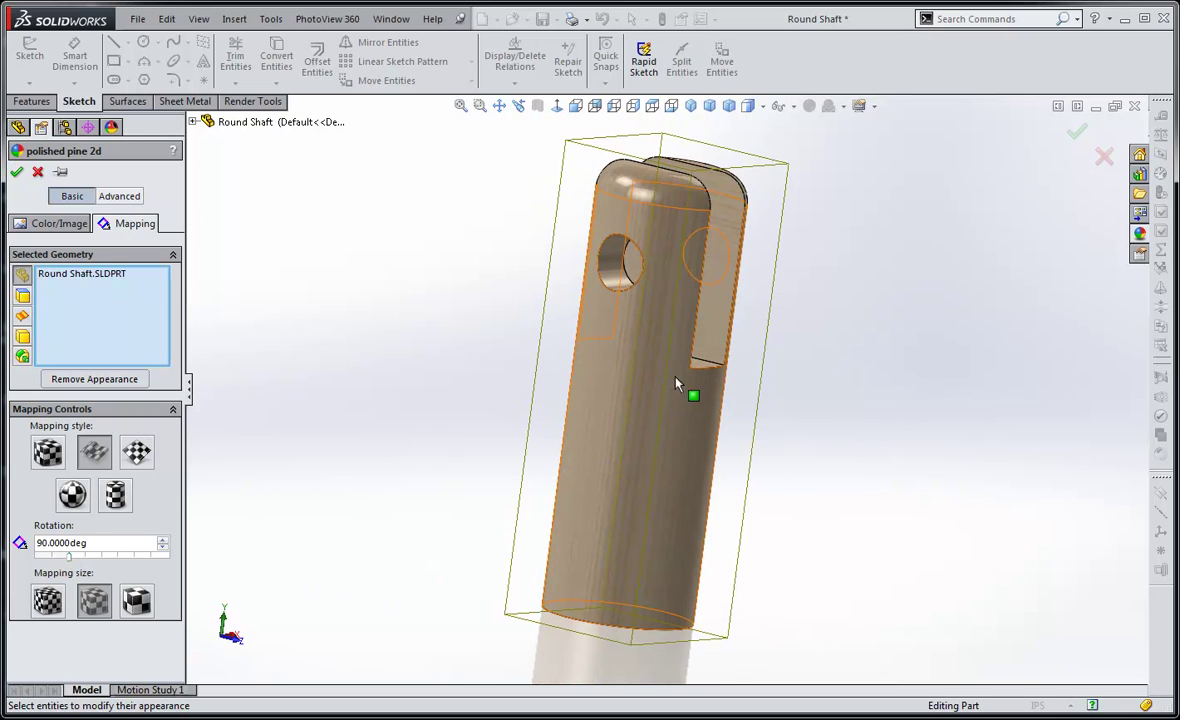
Step: Try two different Mapping size options on the shaft's wood grain
middle_click_drag(318, 568, 300, 525)
scroll(614, 510, "down", 5)
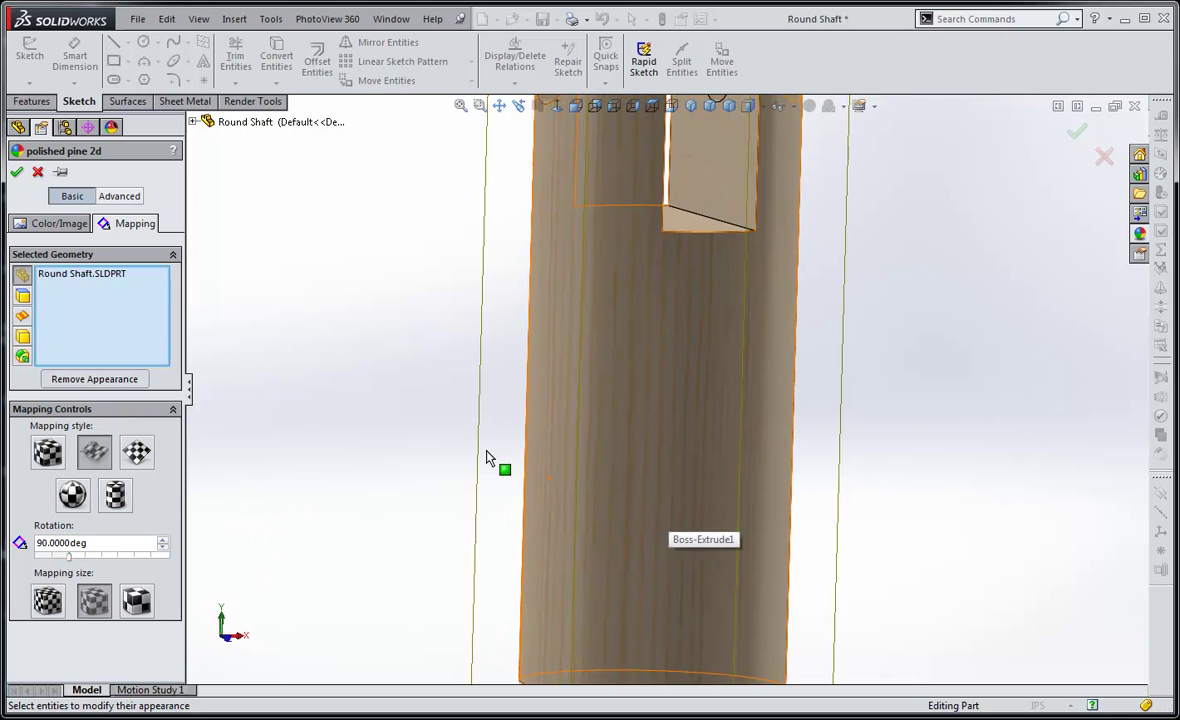
left_click(48, 602)
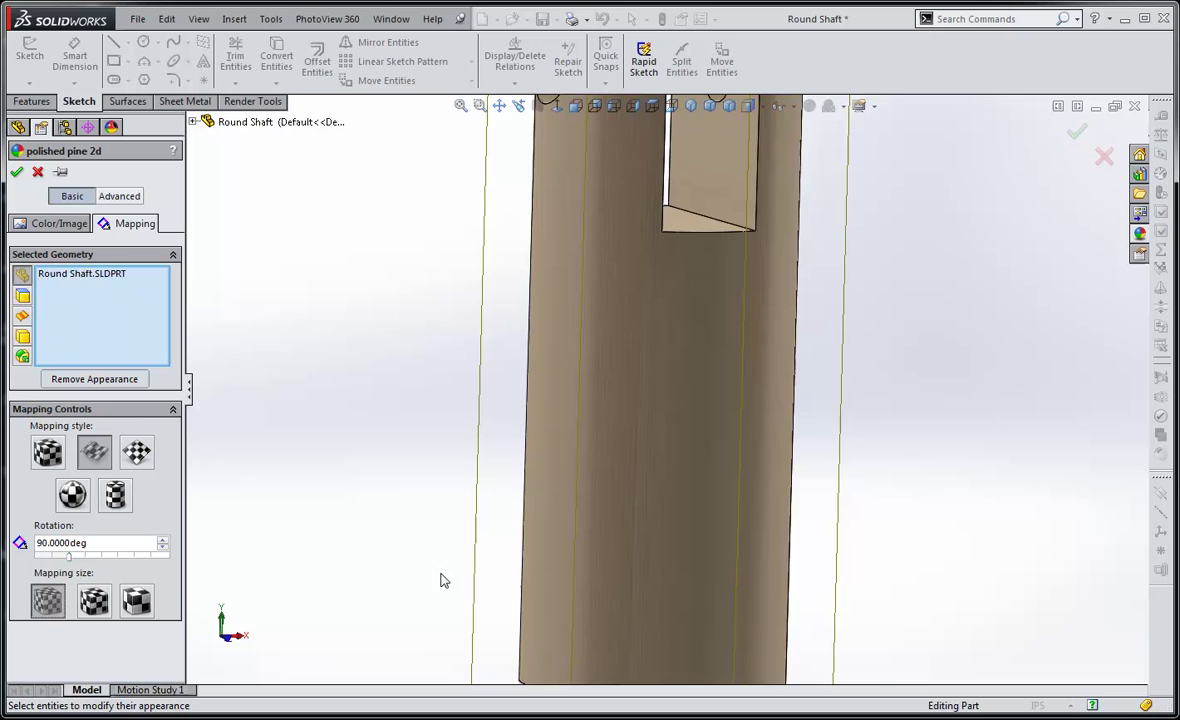
key("z")
left_click(137, 600)
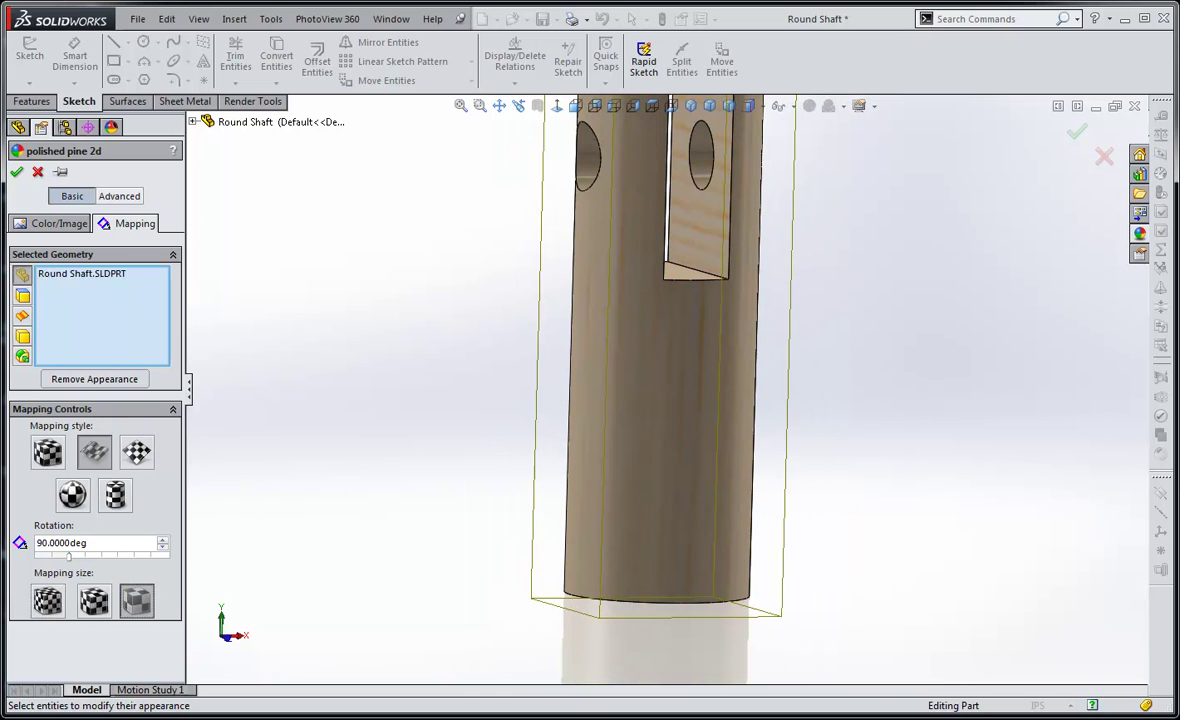
Step: Cycle through cylindrical, box, spherical and other mapping styles, then return to planar
middle_click_drag(418, 495, 437, 548)
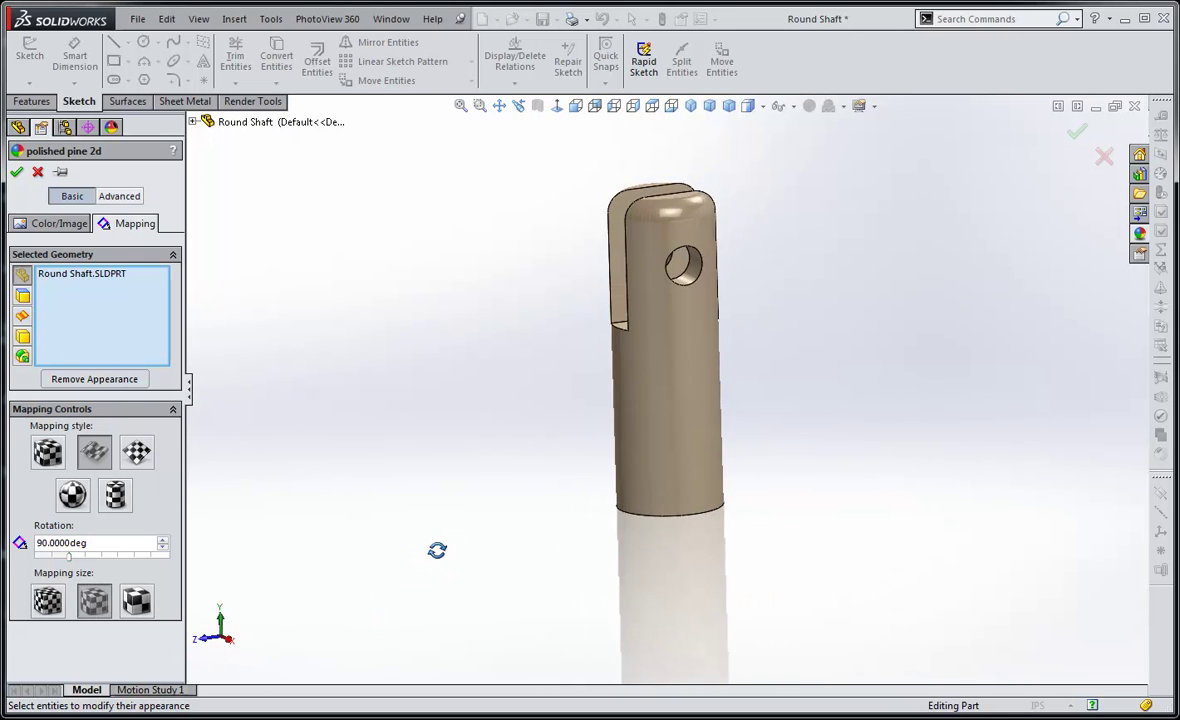
scroll(560, 405, "down", 4)
middle_click_drag(560, 405, 290, 485)
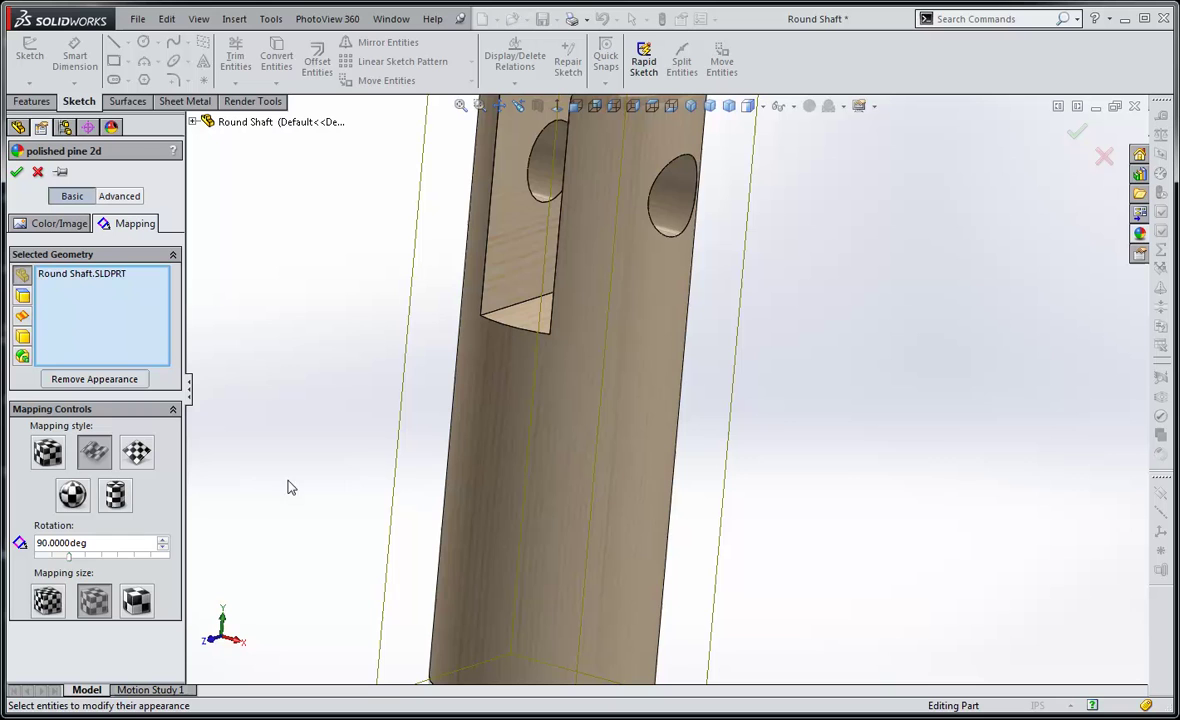
left_click(115, 495)
key("f")
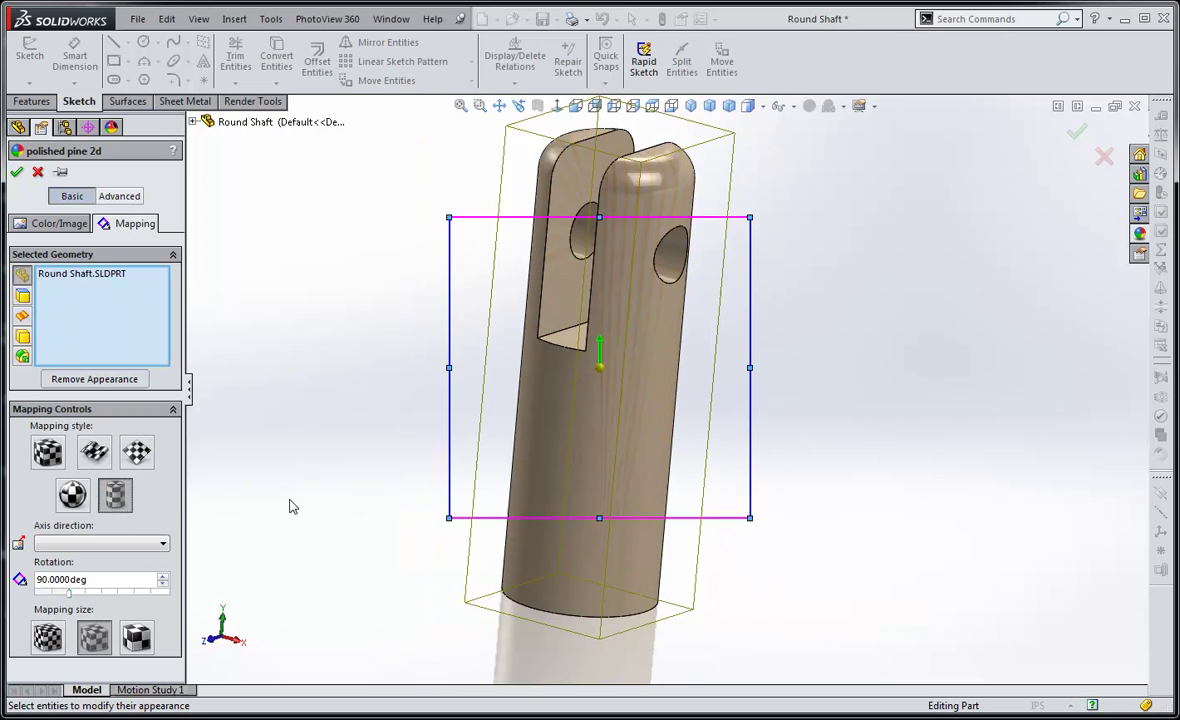
left_click(47, 452)
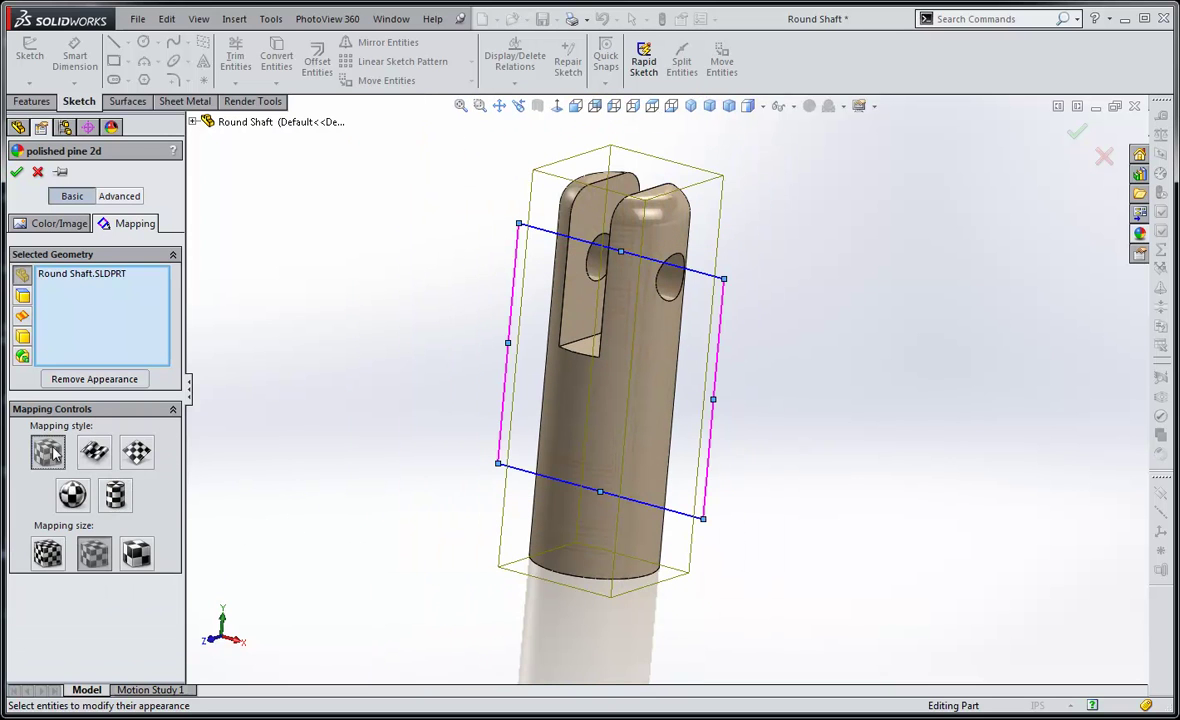
left_click(72, 495)
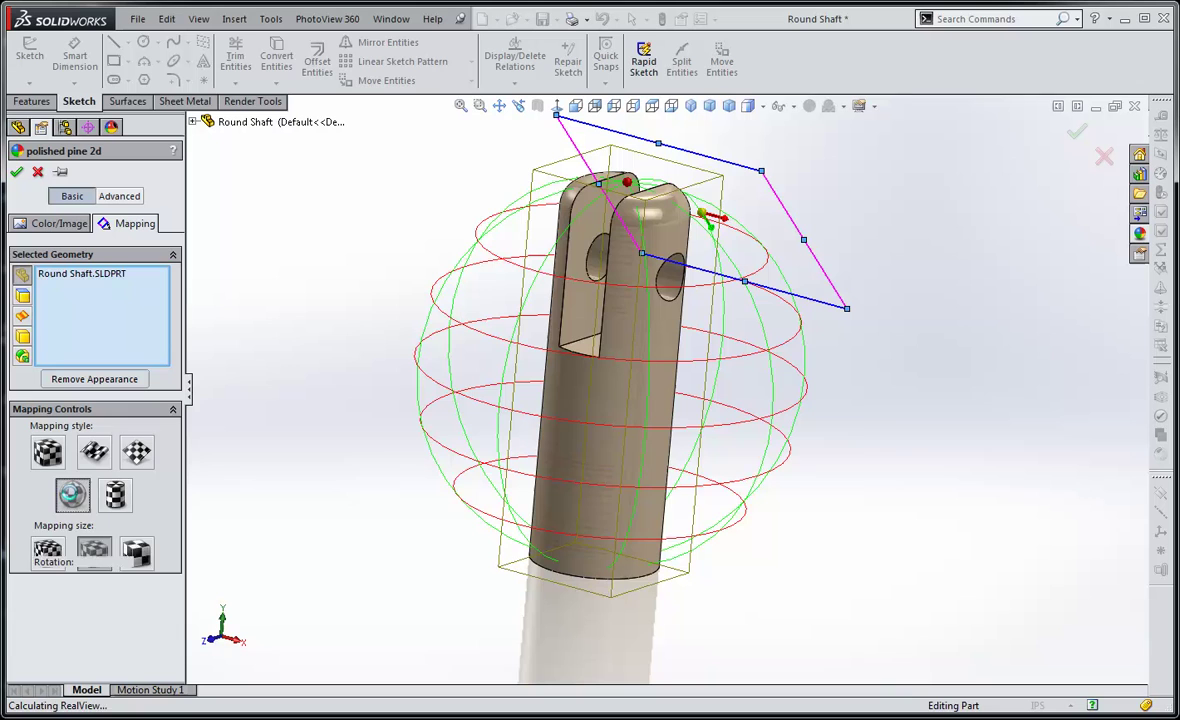
left_click(136, 453)
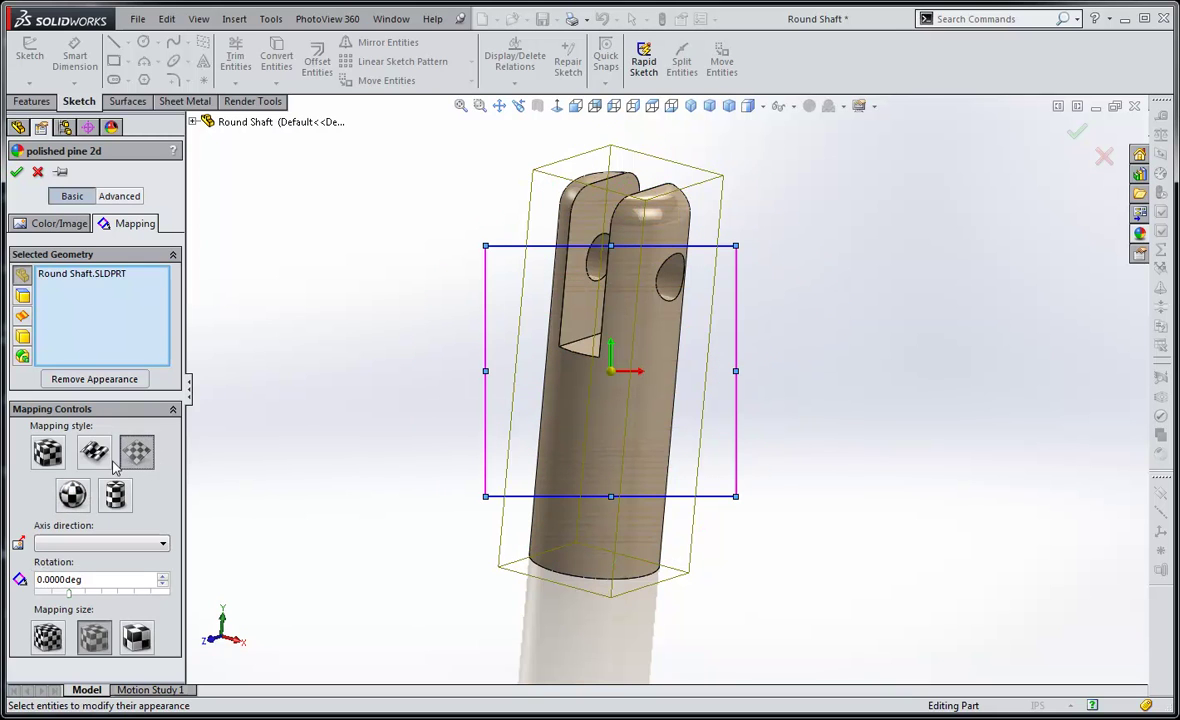
left_click(95, 452)
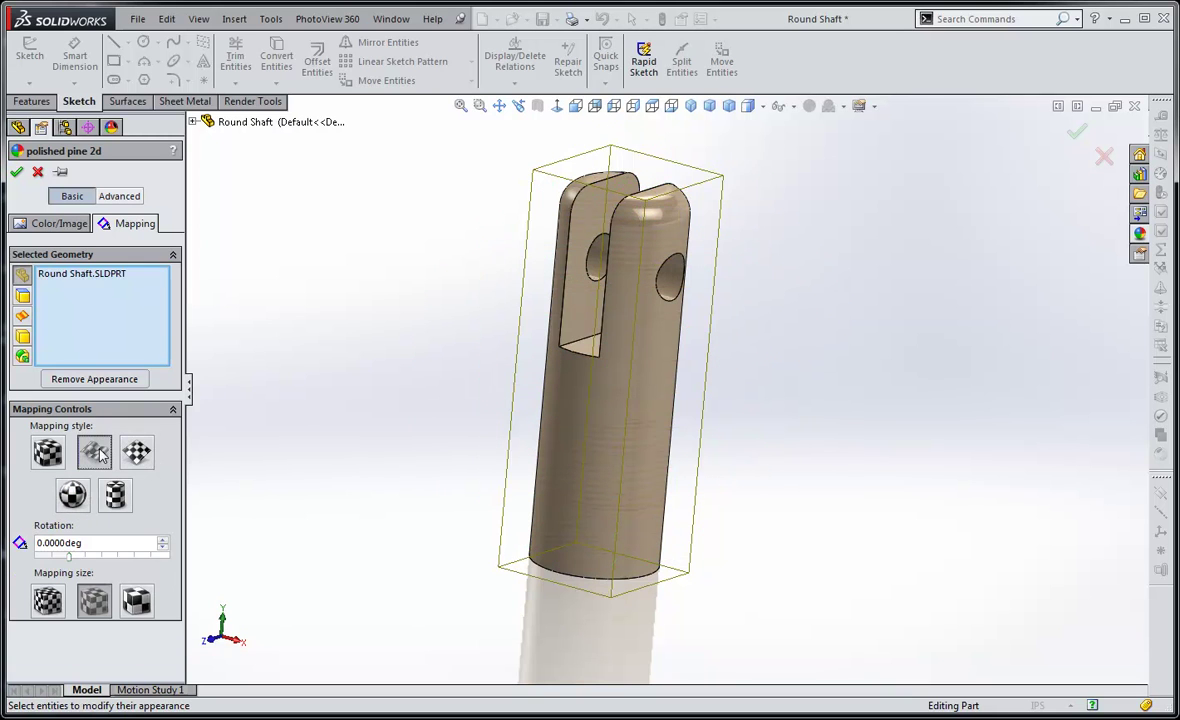
Step: Set the grain rotation to 63 degrees and accept the polished pine 2d appearance
left_click(70, 556)
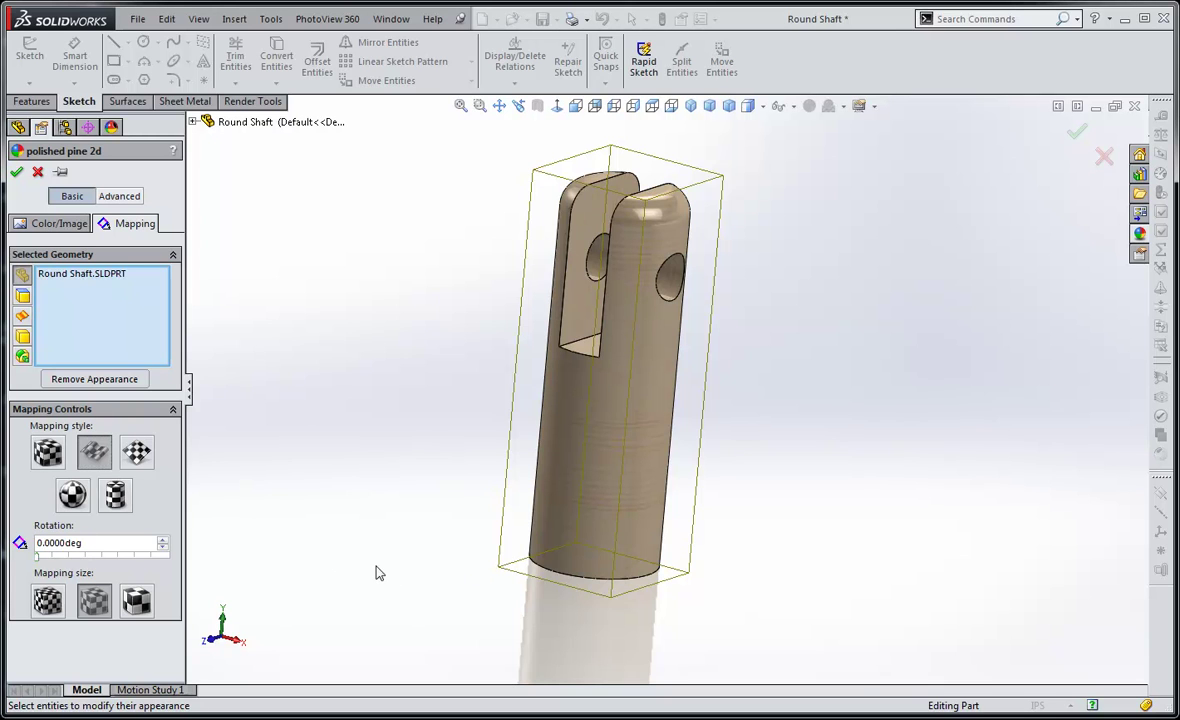
left_click(48, 572)
left_click_drag(37, 556, 59, 556)
middle_click_drag(240, 561, 255, 455)
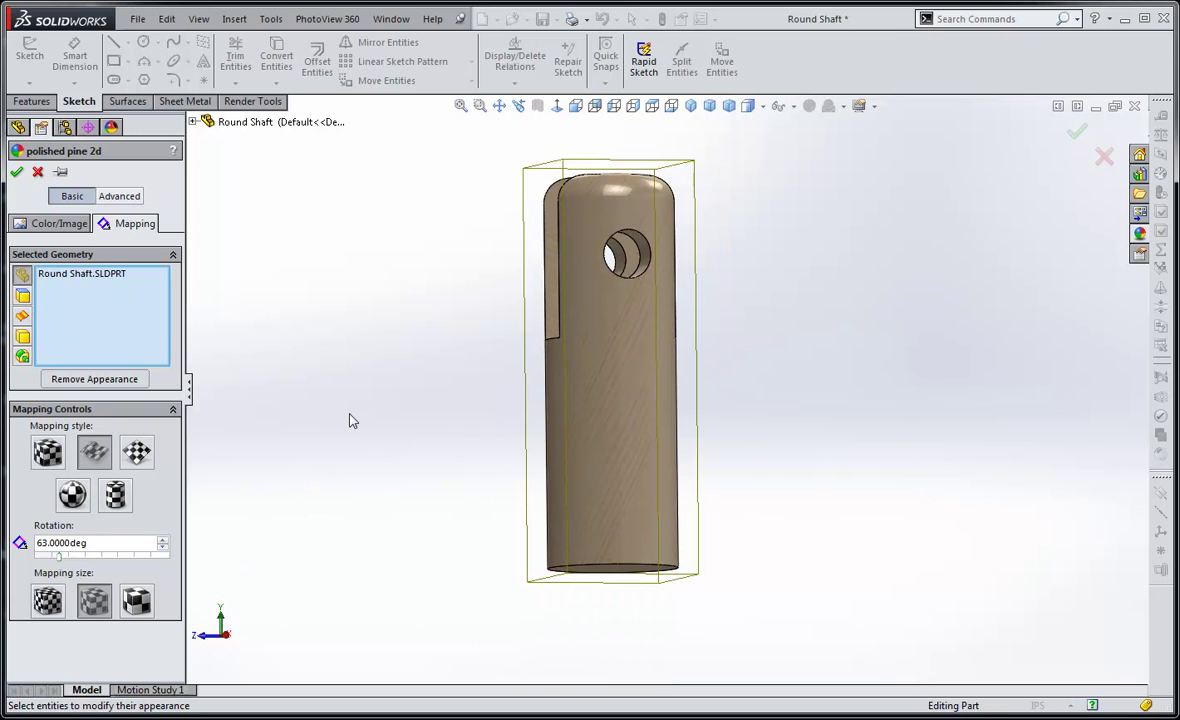
left_click(18, 173)
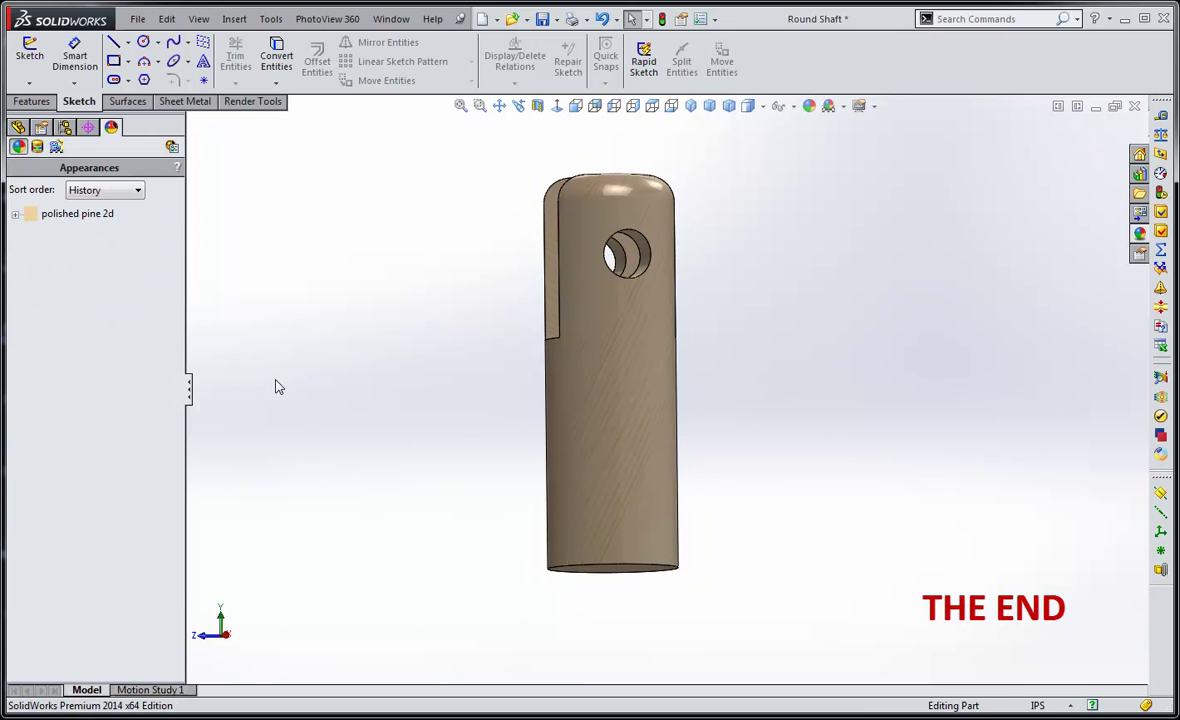